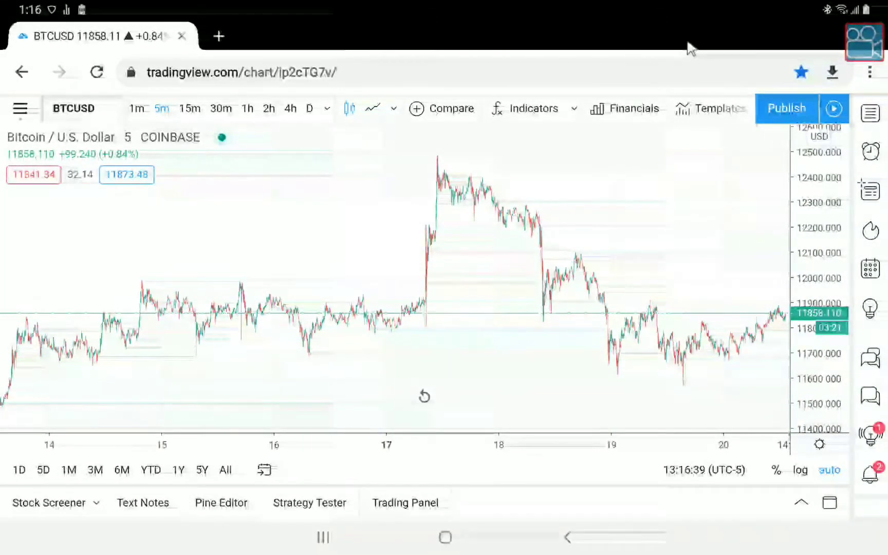
Add the Jackrabbit.modulus.MACD indicator from the favorite indicators to the BTCUSD chart
click(575, 109)
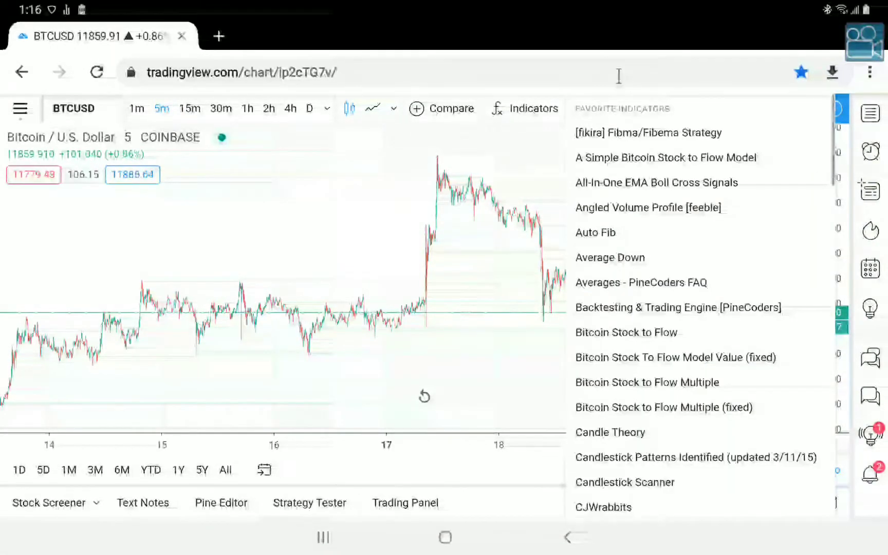
scroll(635, 109, down, 8)
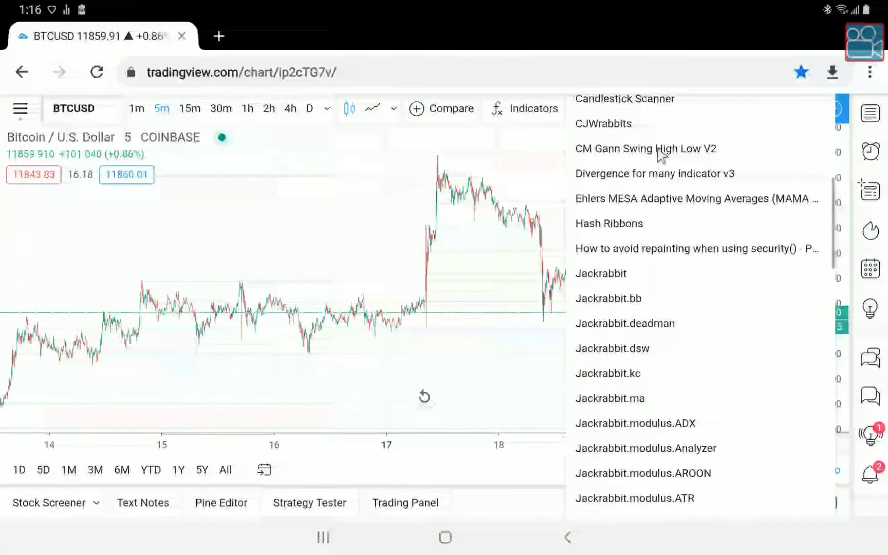
scroll(661, 154, down, 5)
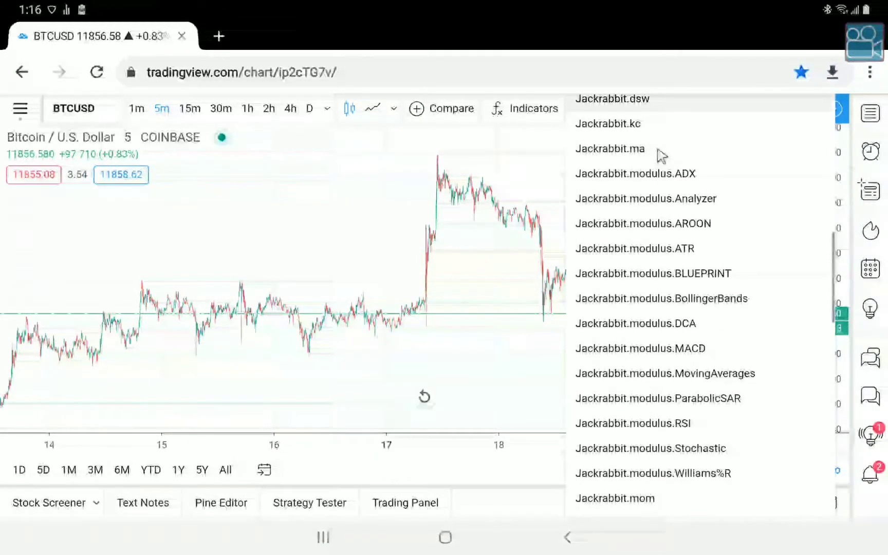
click(693, 349)
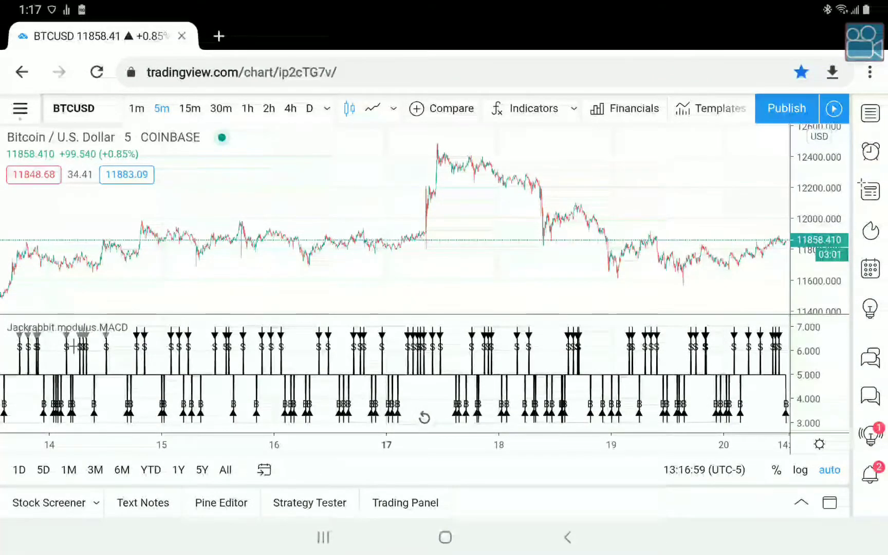
Set Show Chart to Yes for Jackrabbit.modulus.MACD and hide its Signal Line plot
click(72, 328)
click(167, 327)
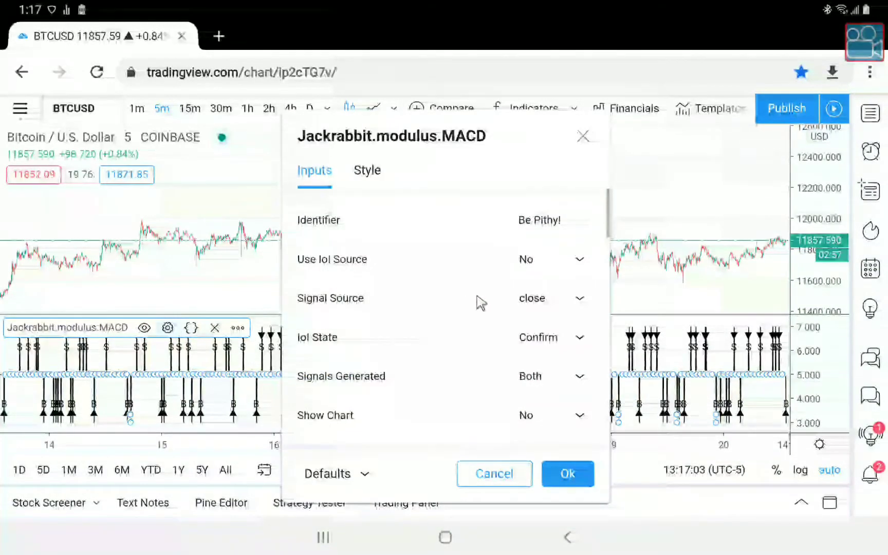
click(560, 416)
click(531, 445)
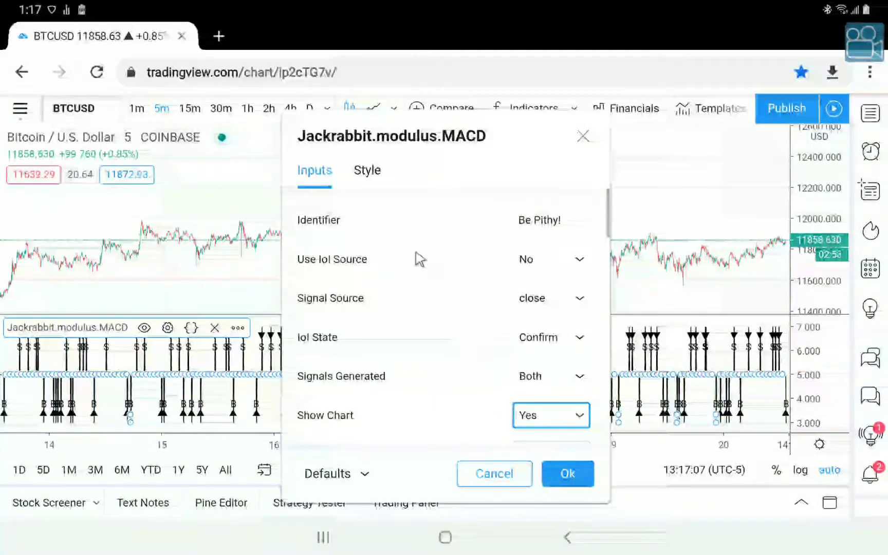
click(390, 175)
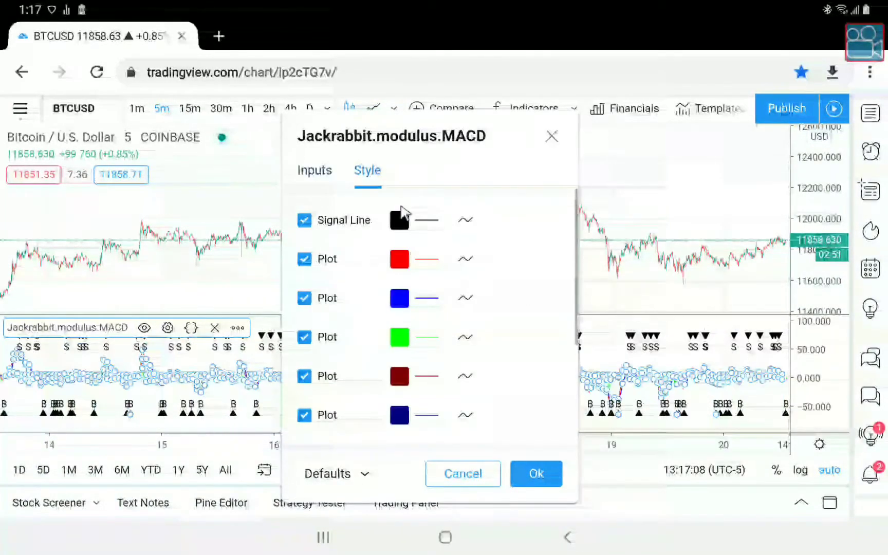
click(344, 220)
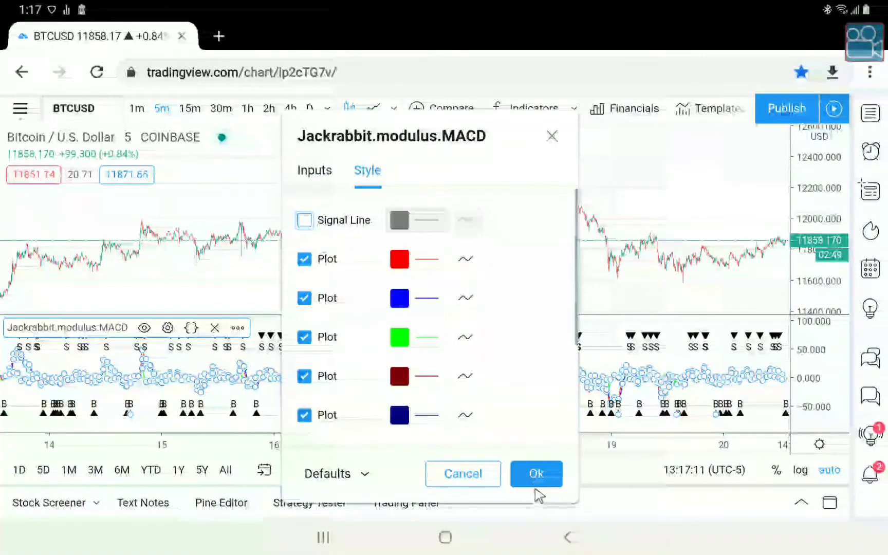
click(536, 473)
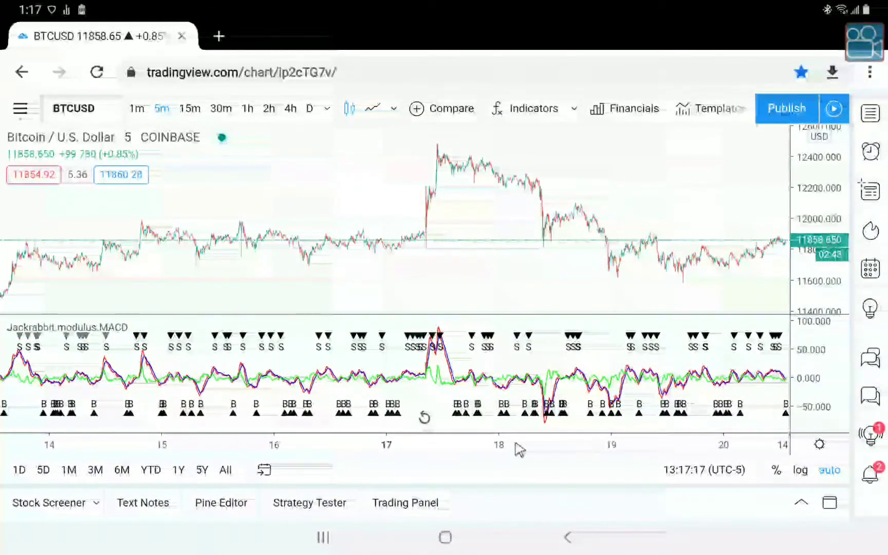
Search the indicators for "macd" and add the built-in MACD to the chart
scroll(451, 309, up, 5)
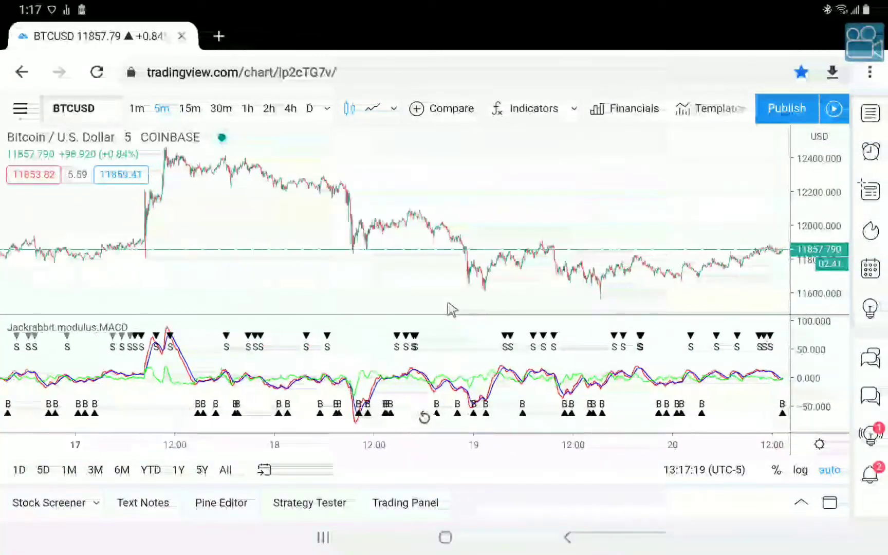
scroll(451, 309, up, 5)
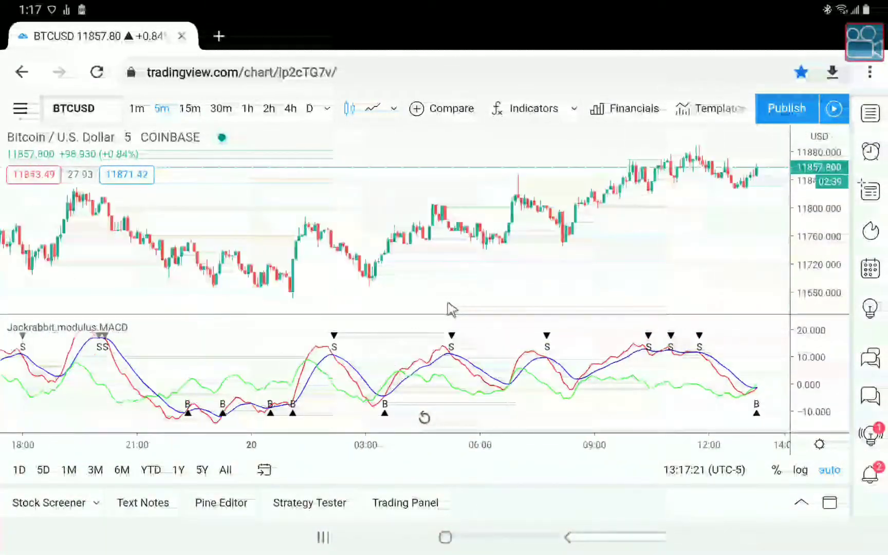
scroll(451, 308, up, 5)
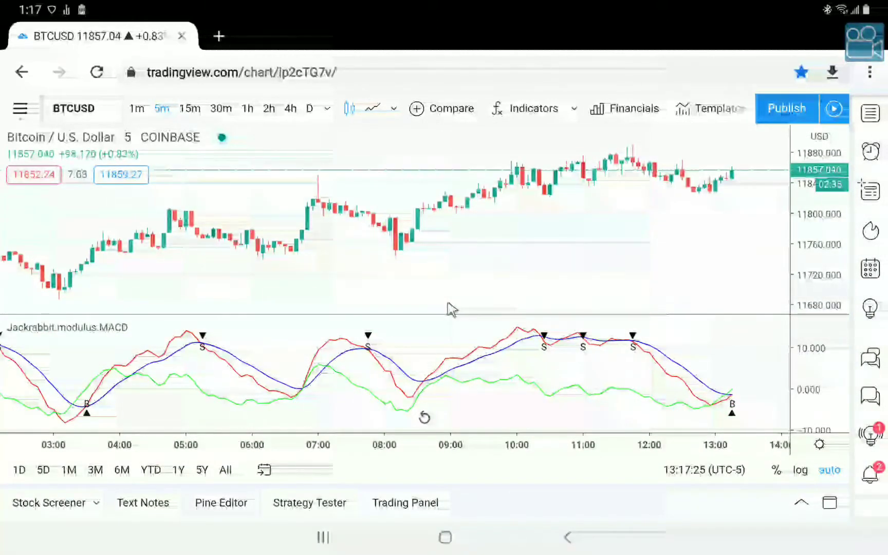
click(514, 109)
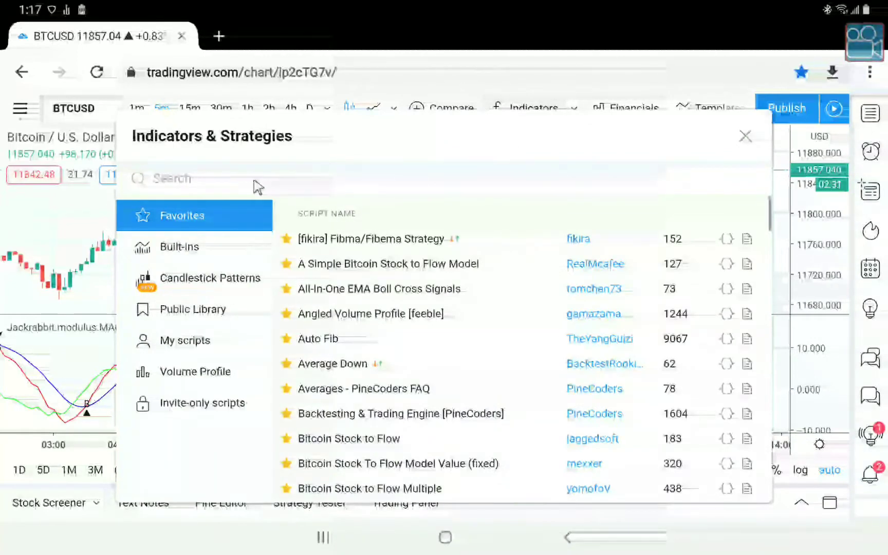
click(228, 178)
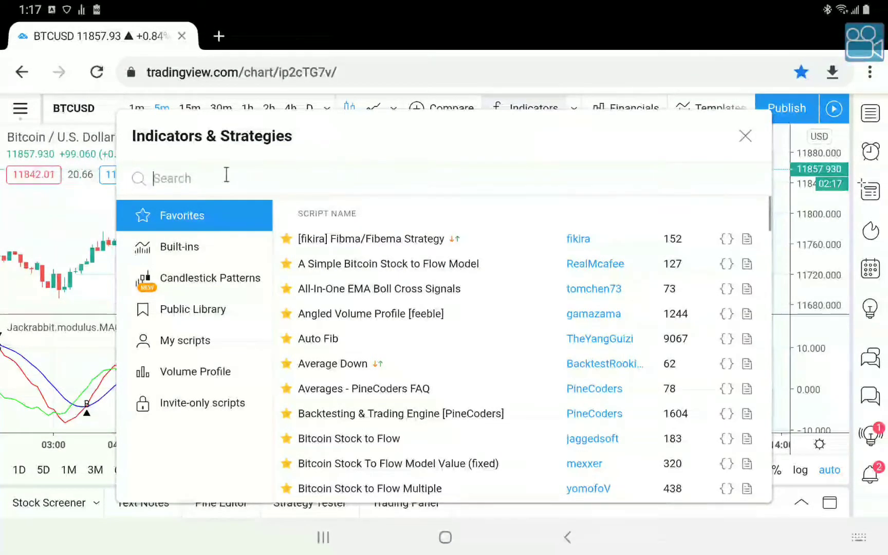
text(ma)
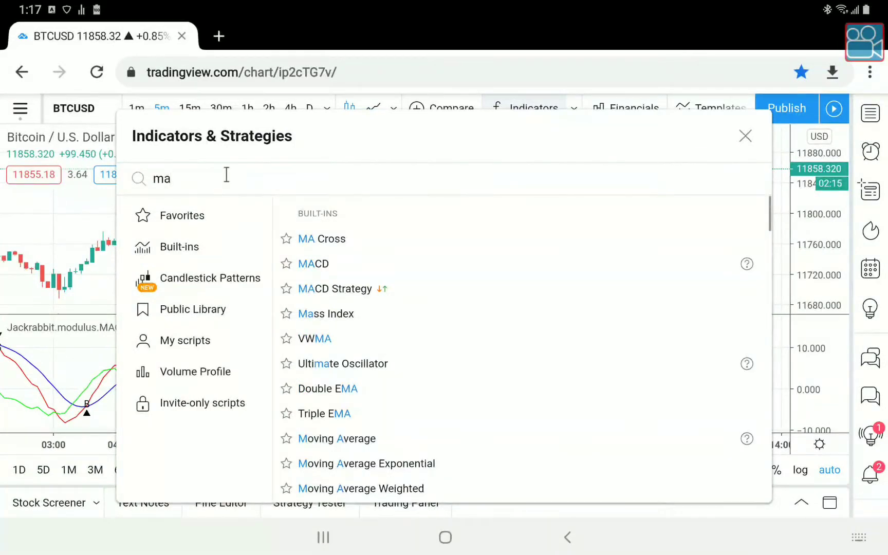
text(cd)
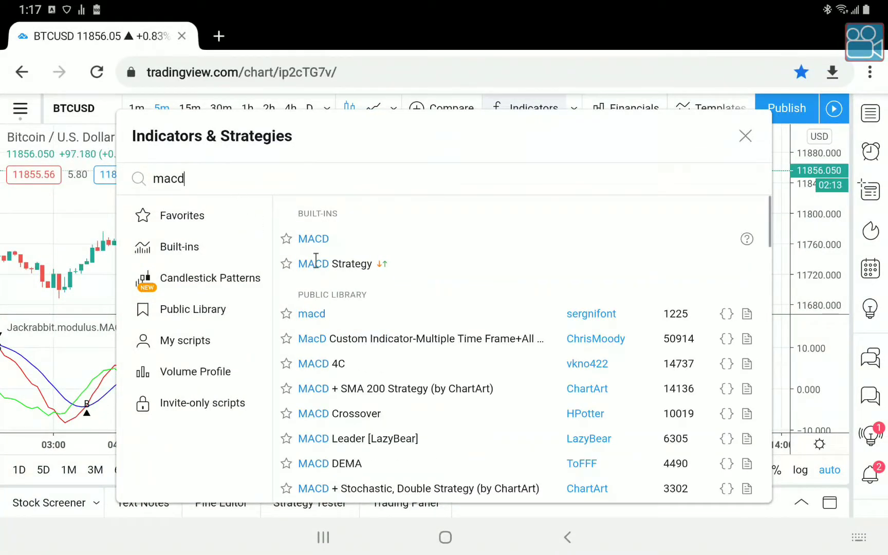
click(316, 238)
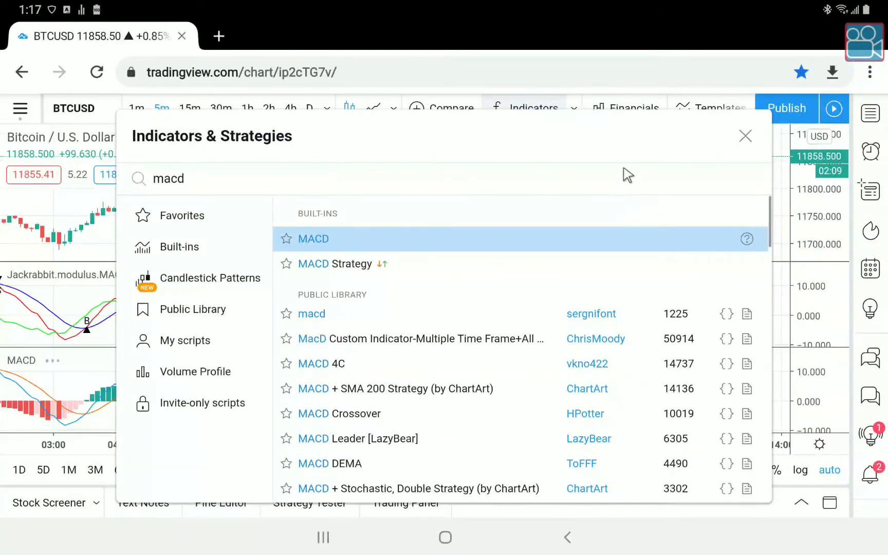
click(745, 137)
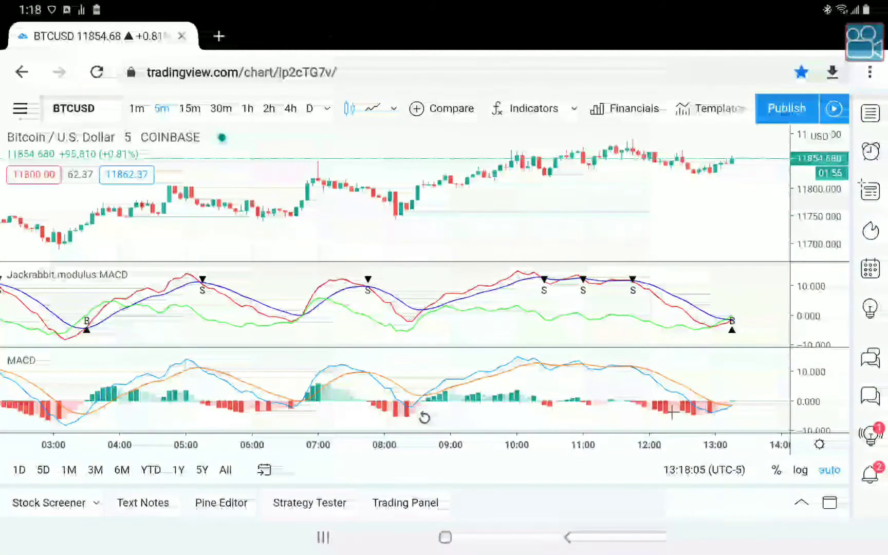
Move the built-in MACD into the existing pane above, together with Jackrabbit.modulus.MACD
click(22, 361)
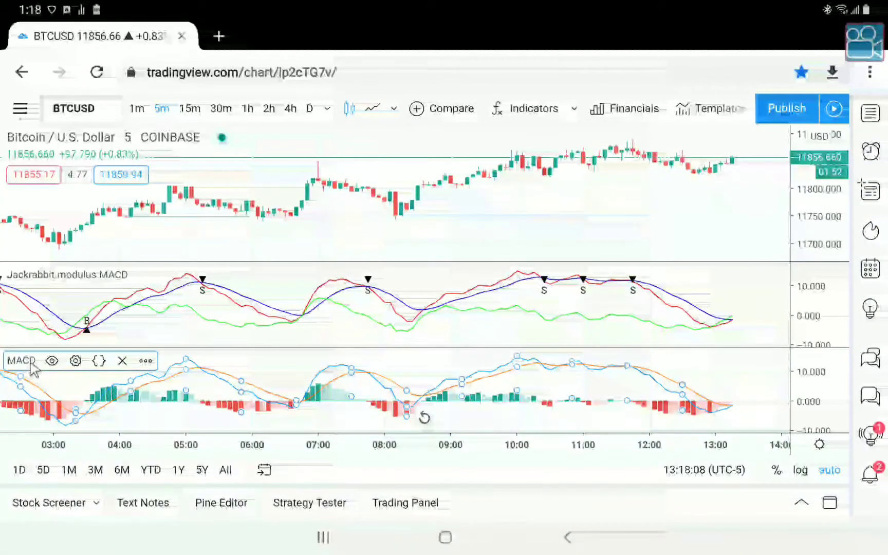
click(146, 362)
mouse_move(245, 290)
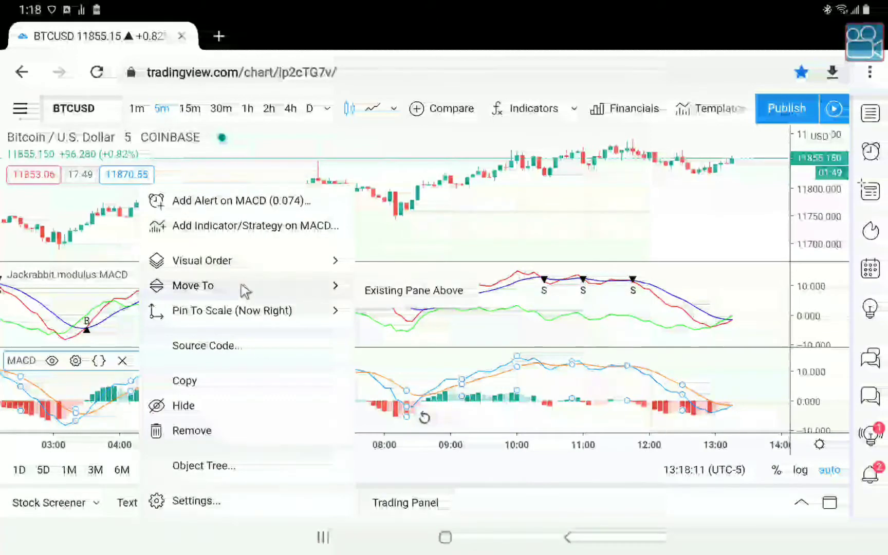
click(375, 290)
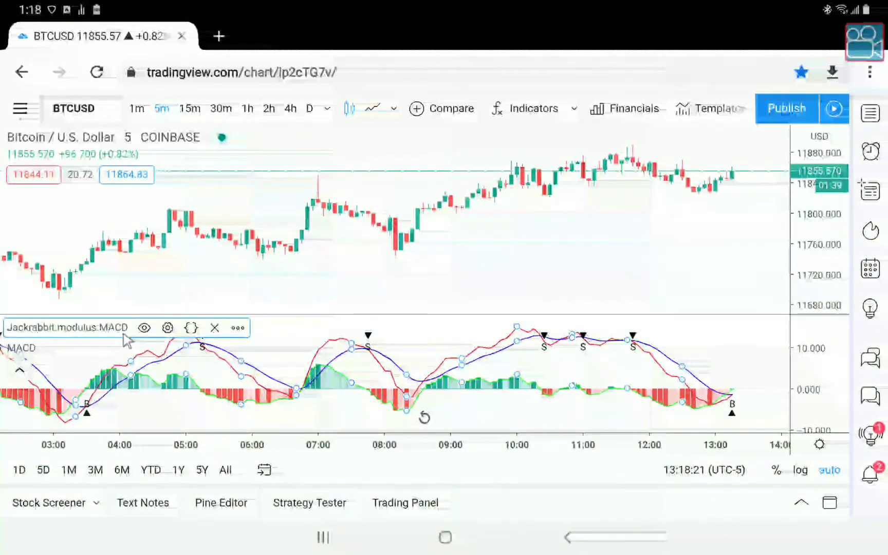
Hide the red and blue plots of Jackrabbit.modulus.MACD in its style settings
click(168, 327)
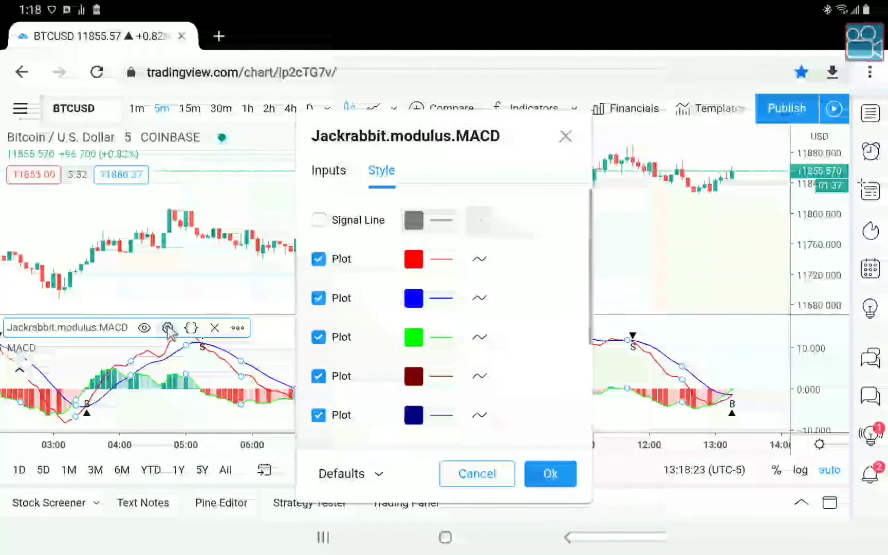
click(340, 263)
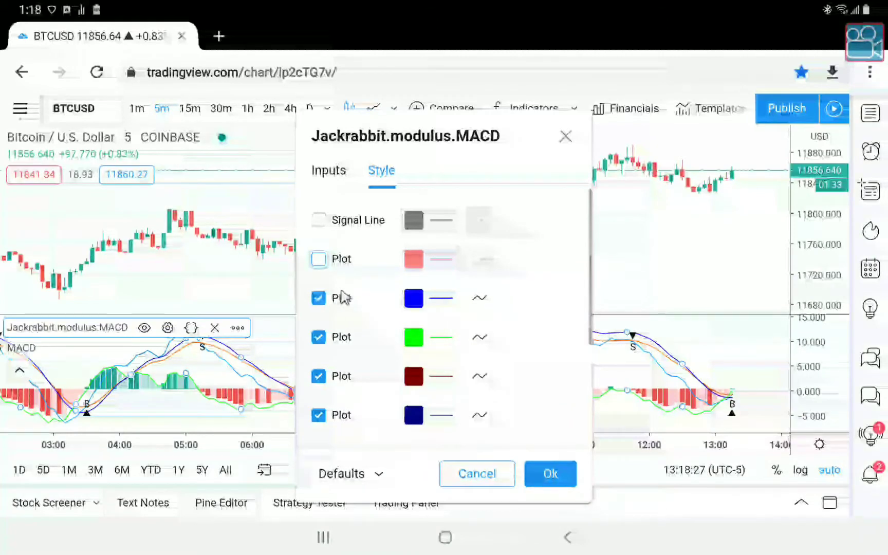
click(344, 298)
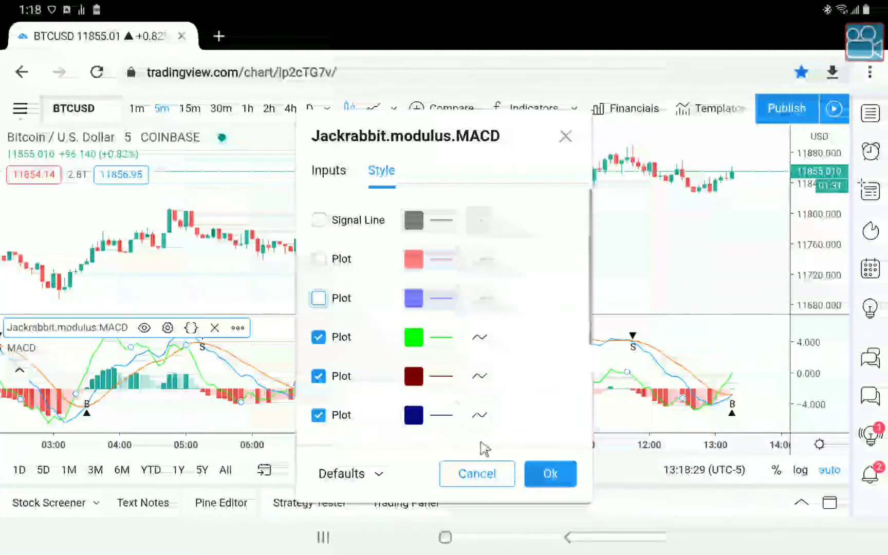
click(557, 483)
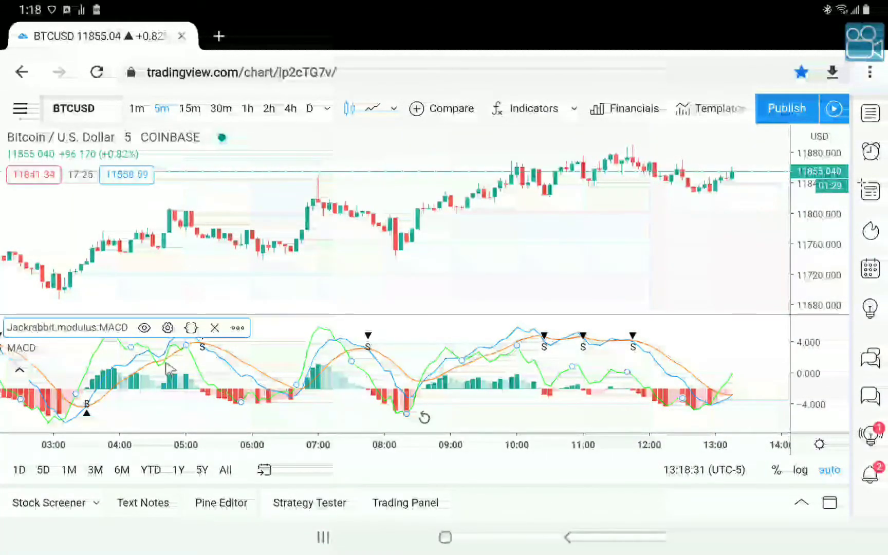
Hide the MACD and Signal lines of the built-in MACD, keeping only its histogram
mouse_move(34, 352)
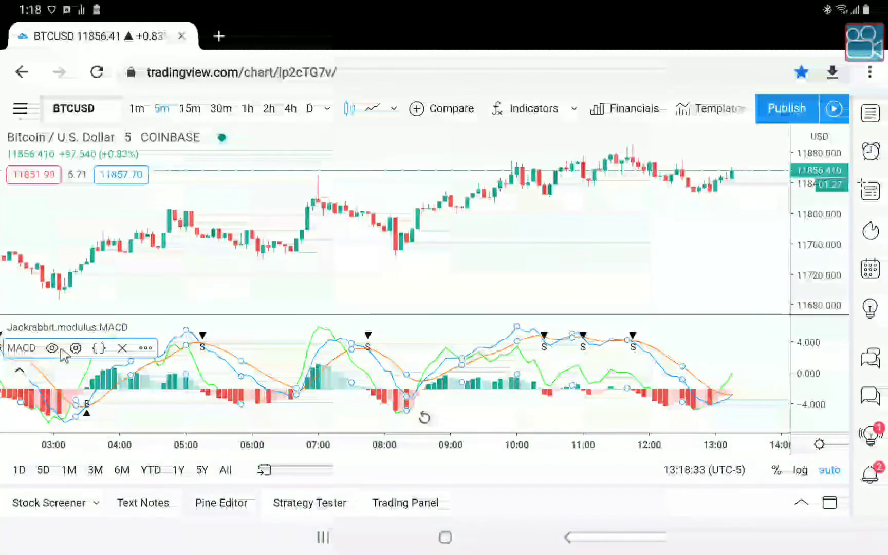
click(76, 349)
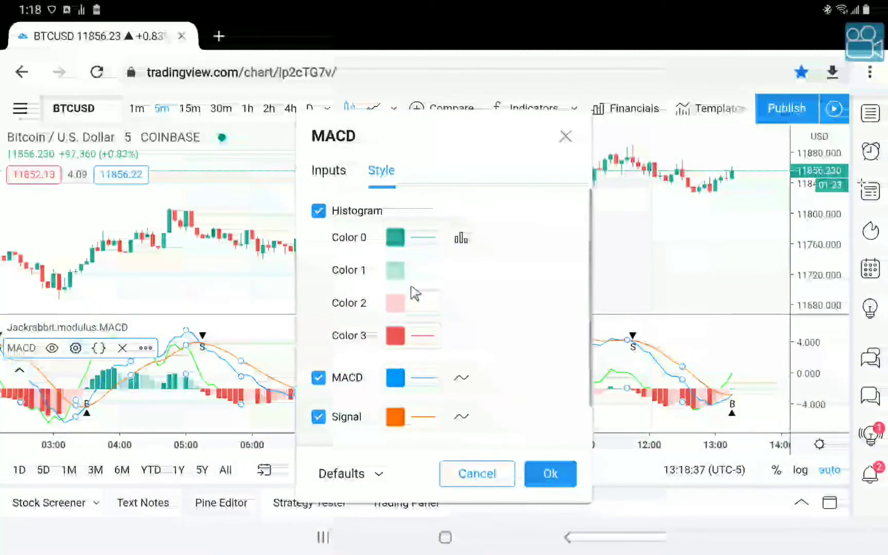
scroll(416, 294, down, 1)
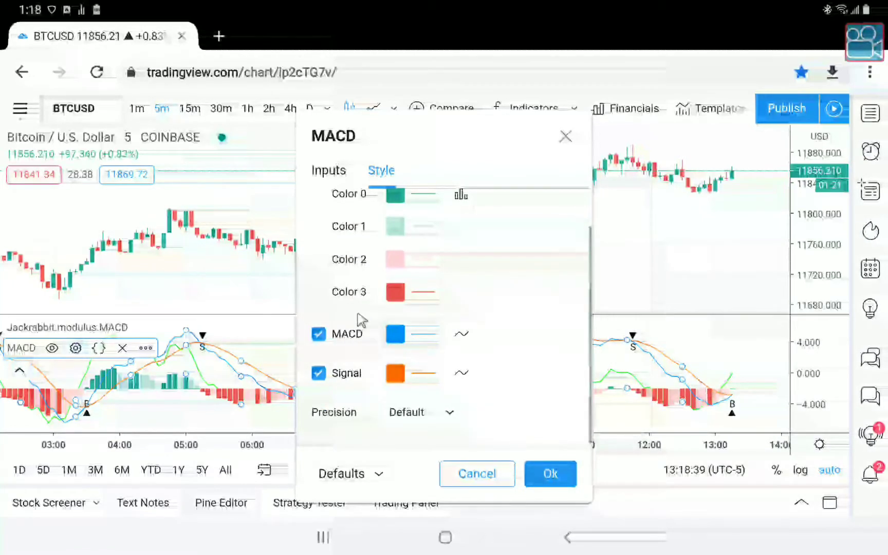
click(356, 334)
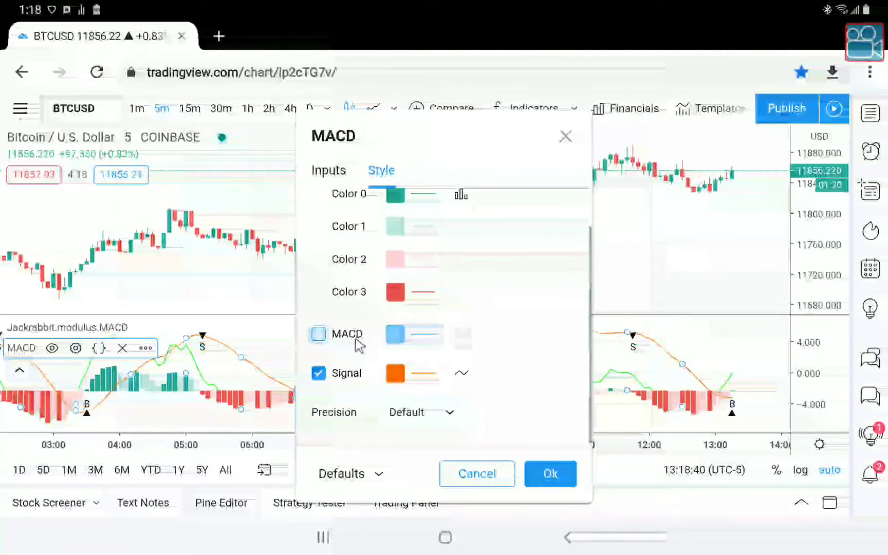
click(351, 372)
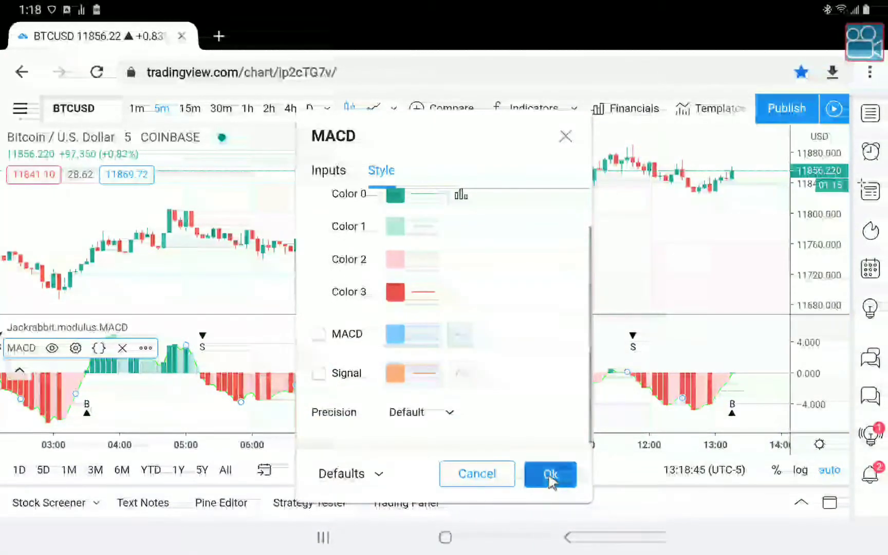
click(550, 476)
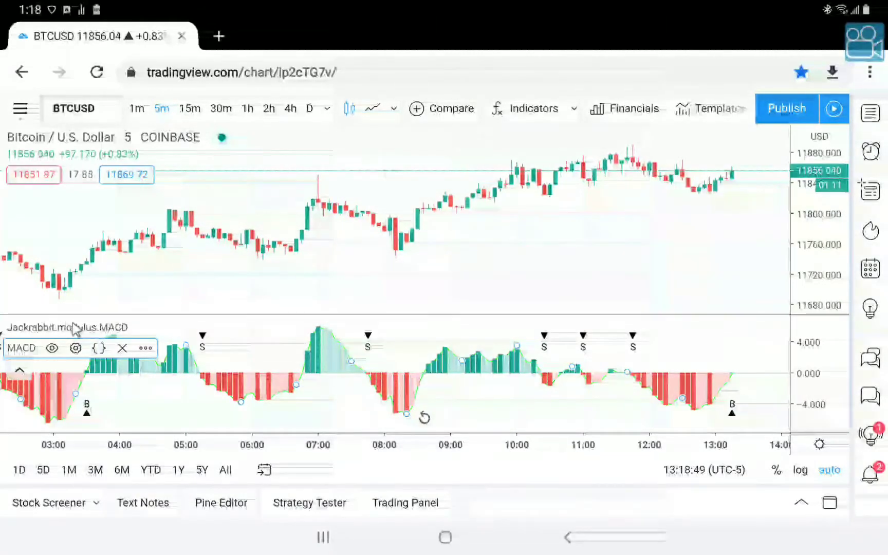
Set the green plot of Jackrabbit.modulus.MACD to the thickest line
mouse_move(77, 329)
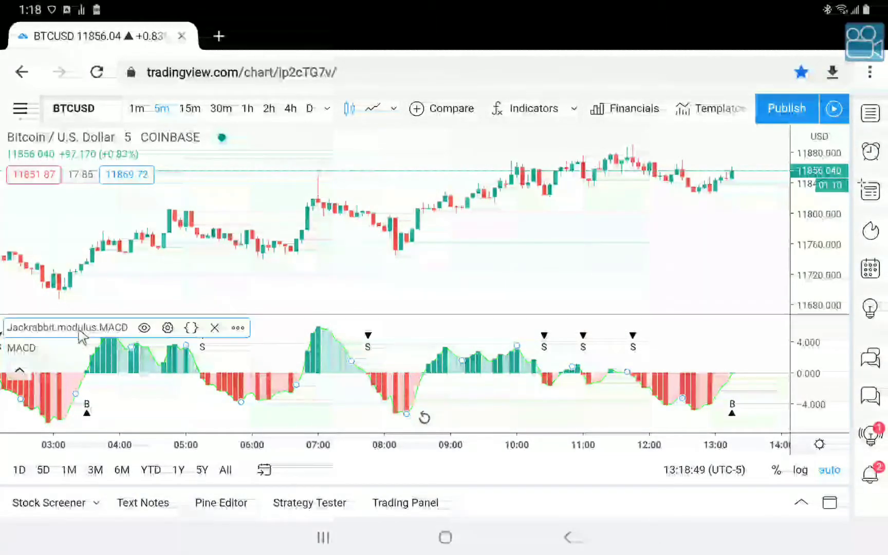
click(168, 328)
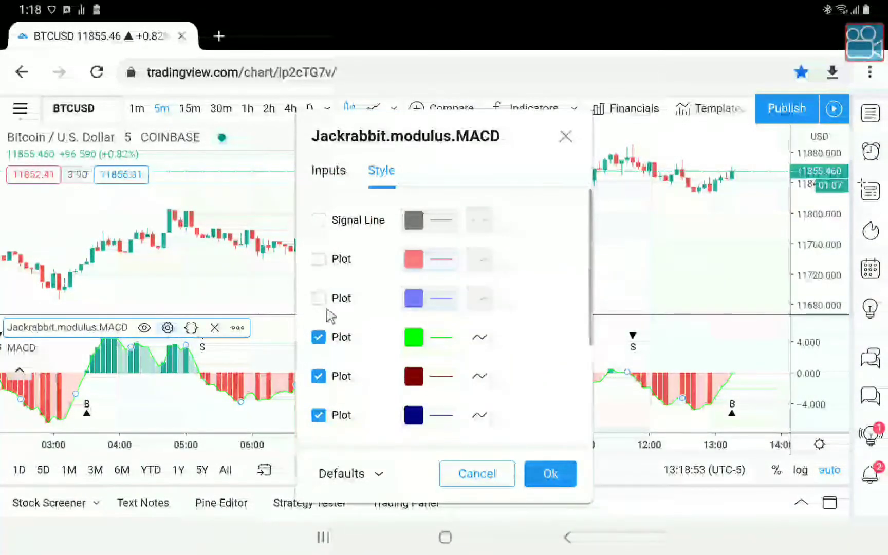
click(478, 340)
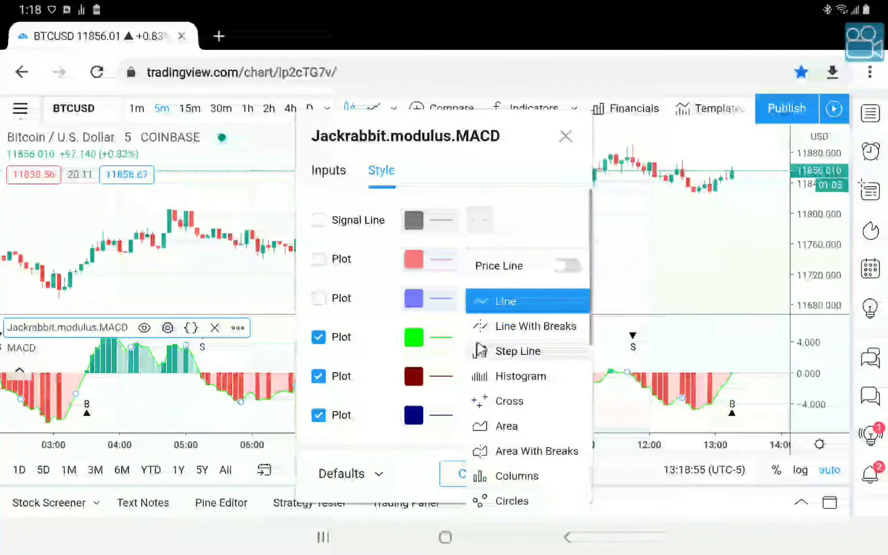
click(451, 341)
click(453, 347)
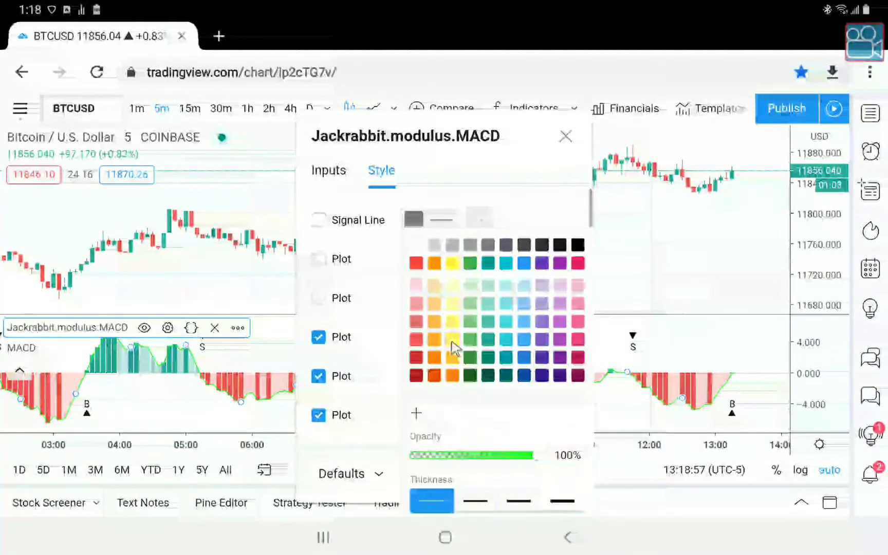
click(568, 503)
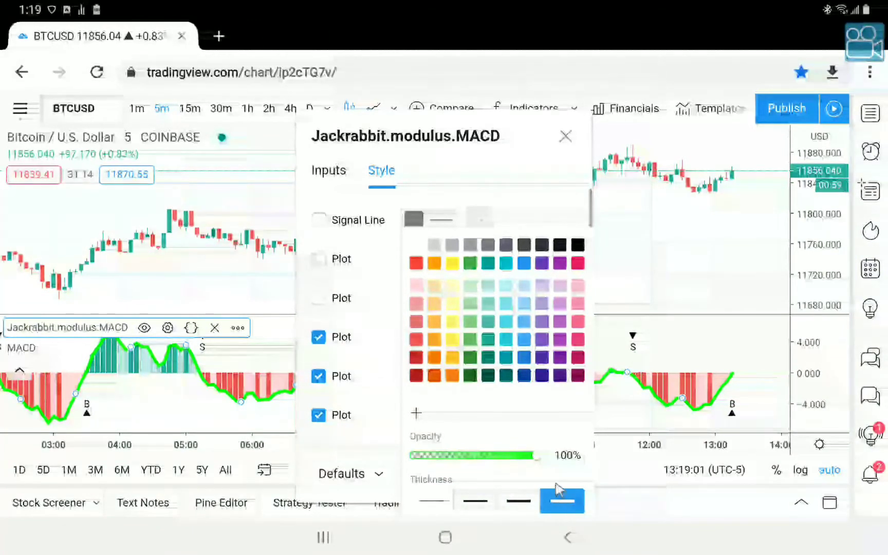
click(267, 345)
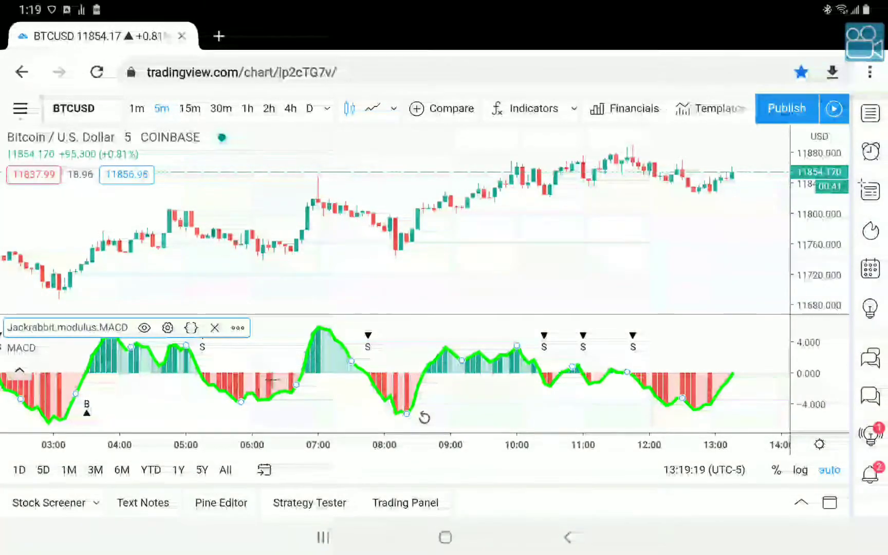
Remove the built-in MACD and change the green plot of Jackrabbit.modulus.MACD to the Histogram style
mouse_move(23, 351)
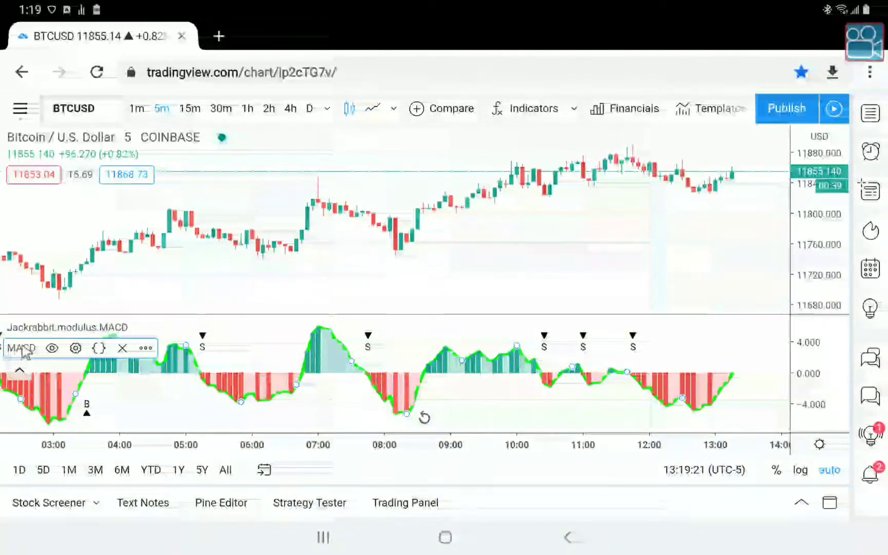
click(122, 351)
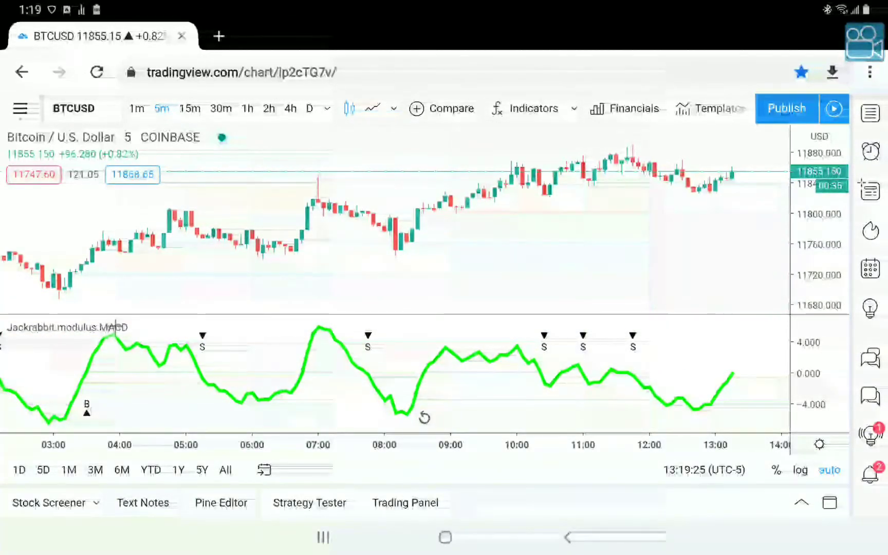
click(118, 329)
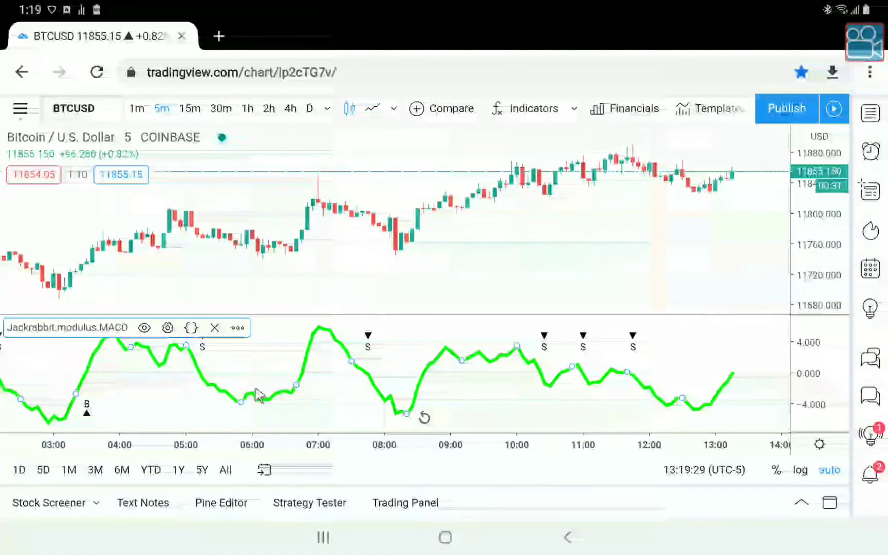
click(168, 328)
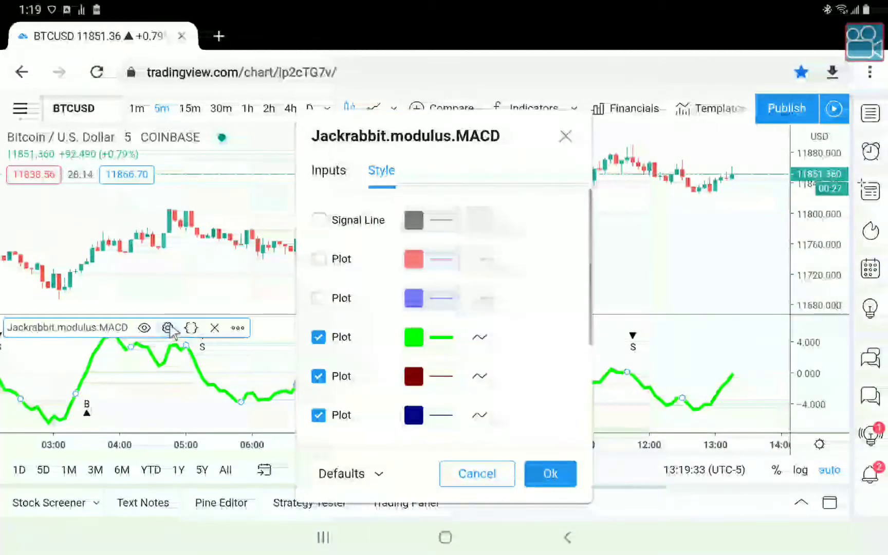
click(479, 337)
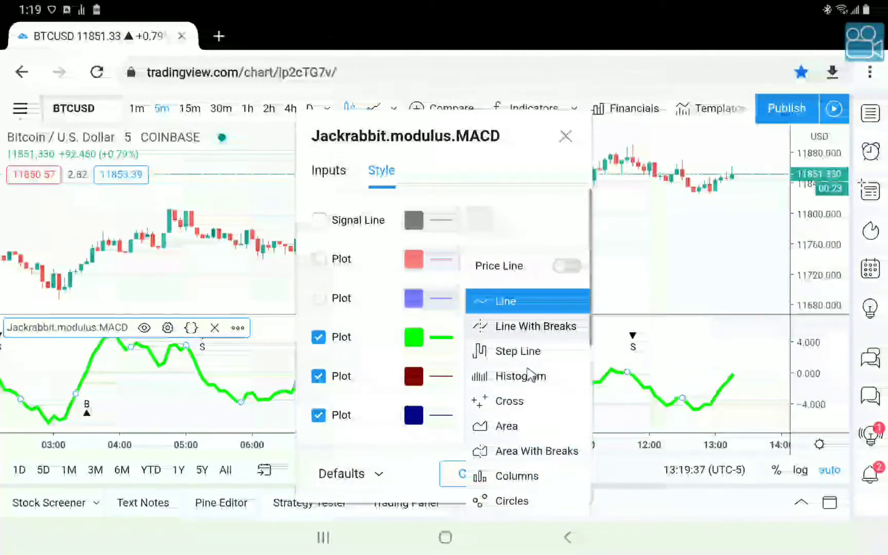
click(533, 376)
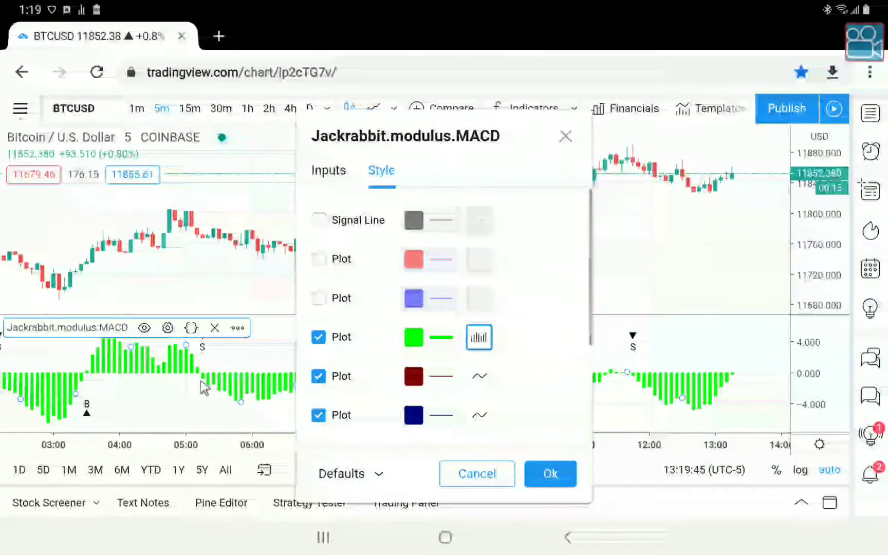
click(554, 475)
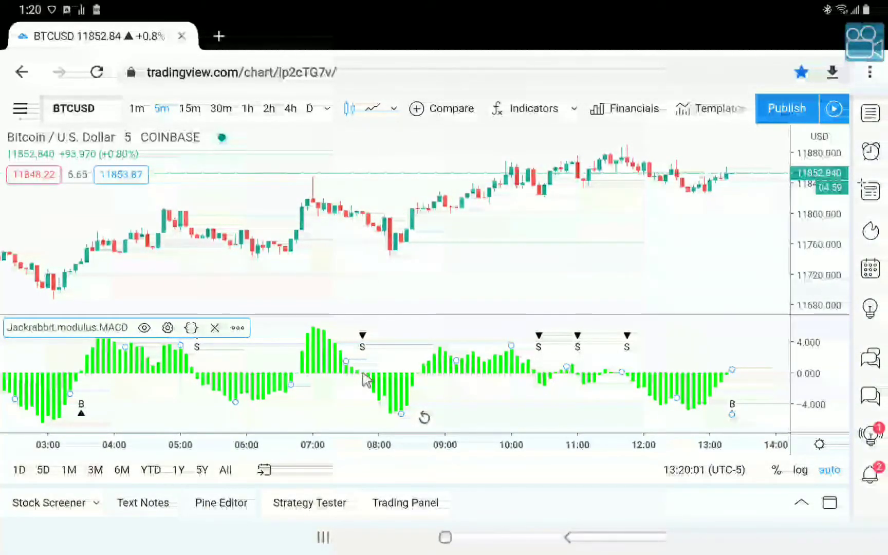
Remove Jackrabbit.modulus.MACD from the chart and add it afresh from the favorite indicators
click(214, 328)
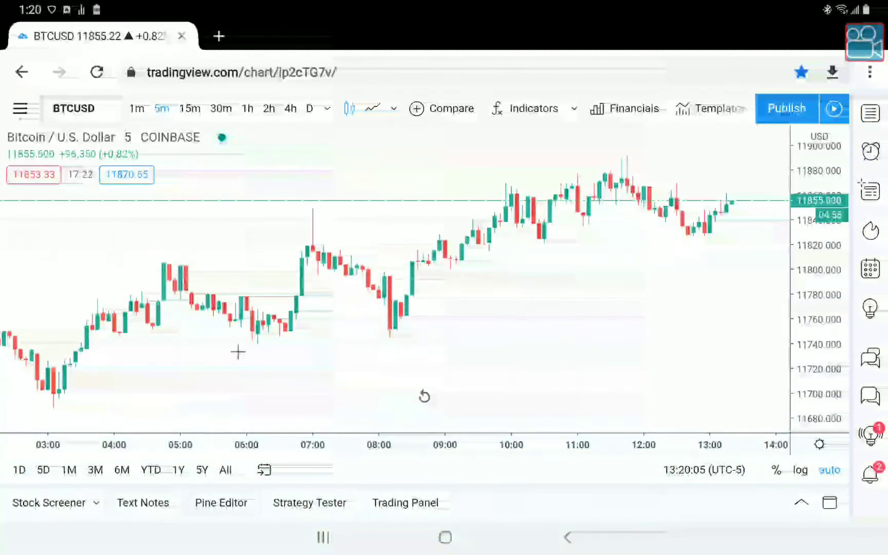
click(574, 108)
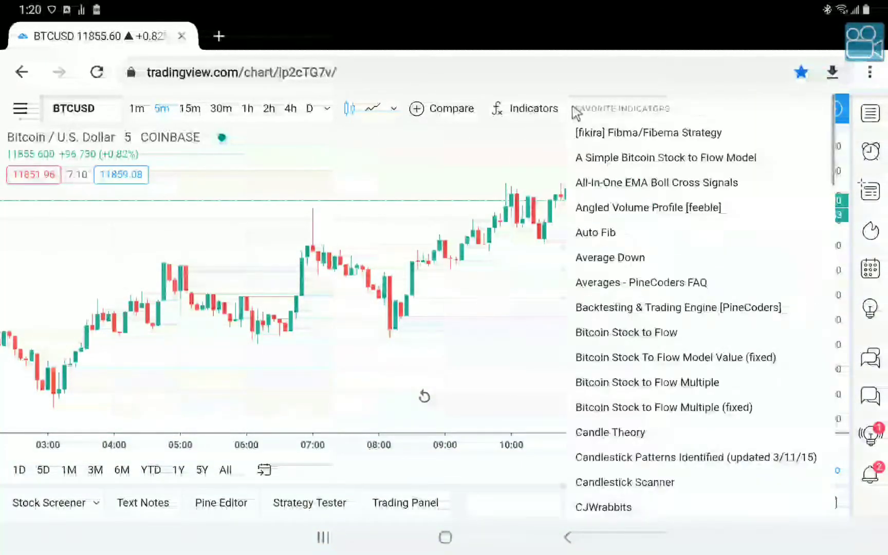
scroll(612, 210, down, 12)
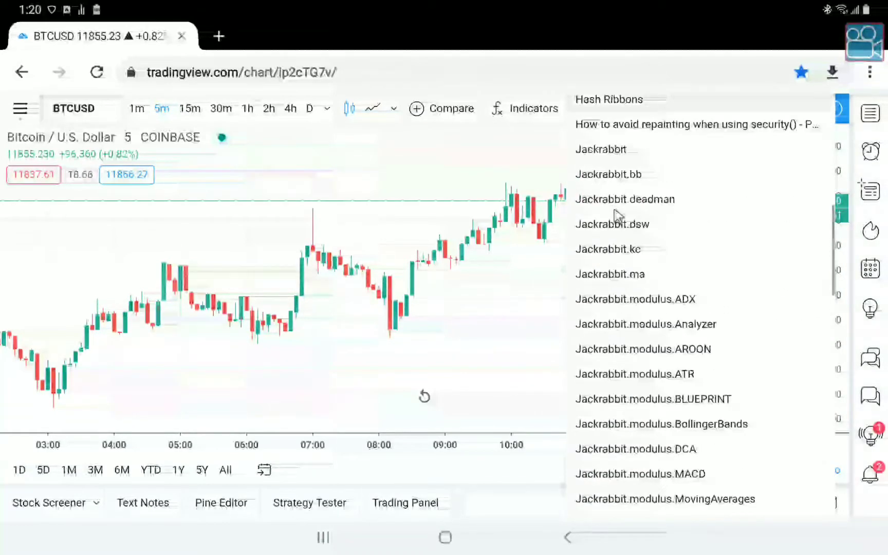
scroll(617, 215, down, 4)
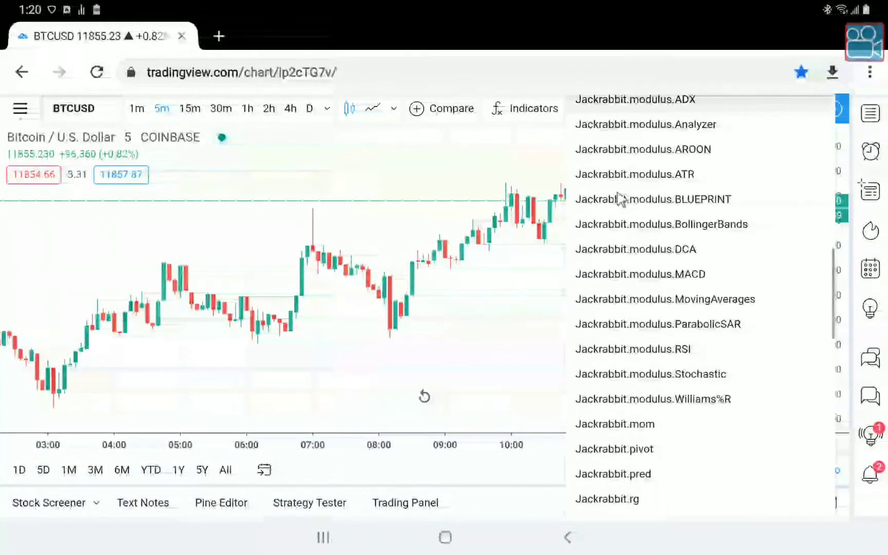
click(686, 274)
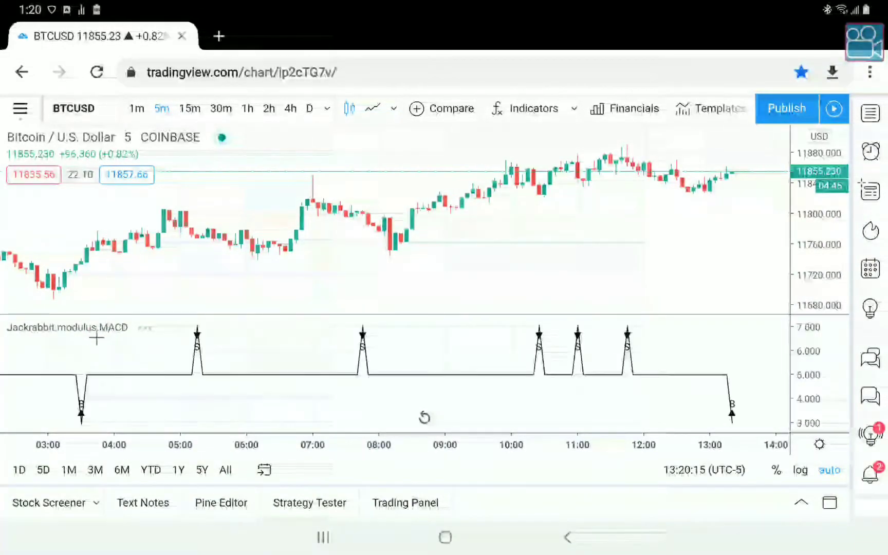
Hide the Signal Line of Jackrabbit.modulus.MACD and set its Show Chart input to Yes
click(101, 334)
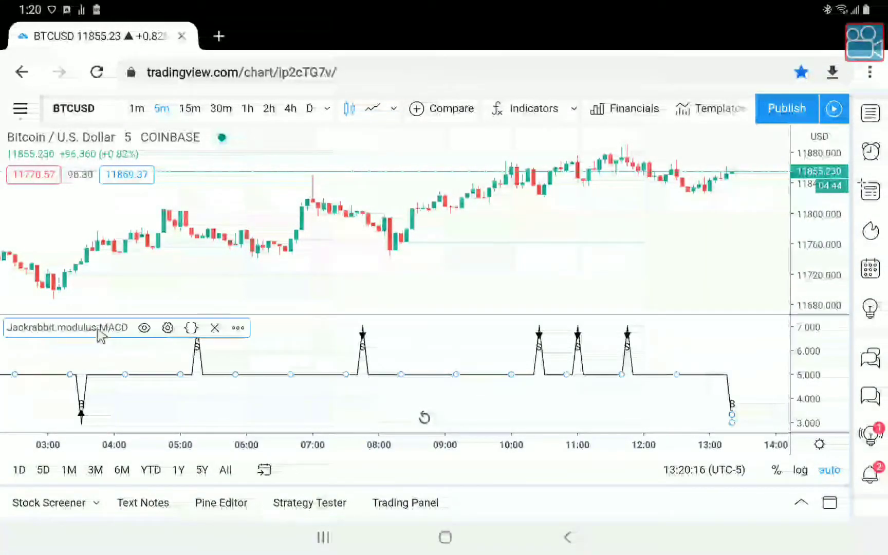
click(167, 328)
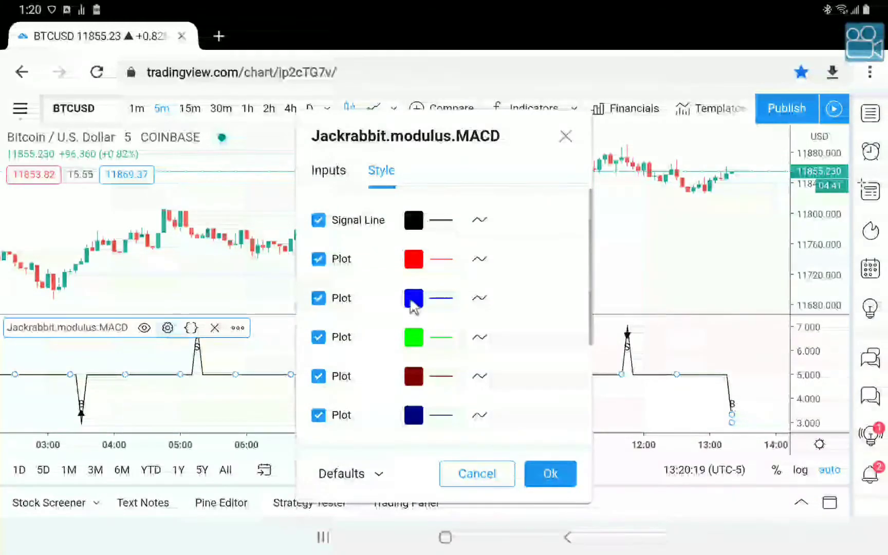
click(329, 224)
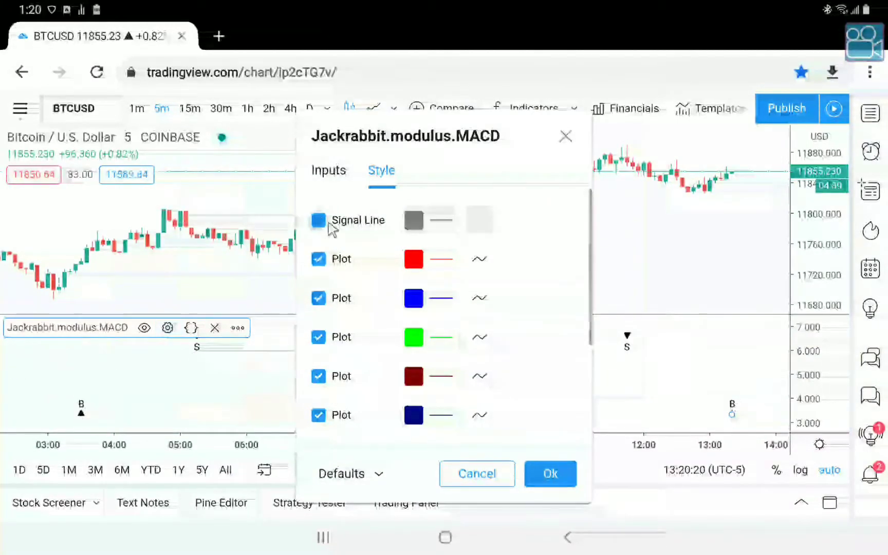
click(345, 172)
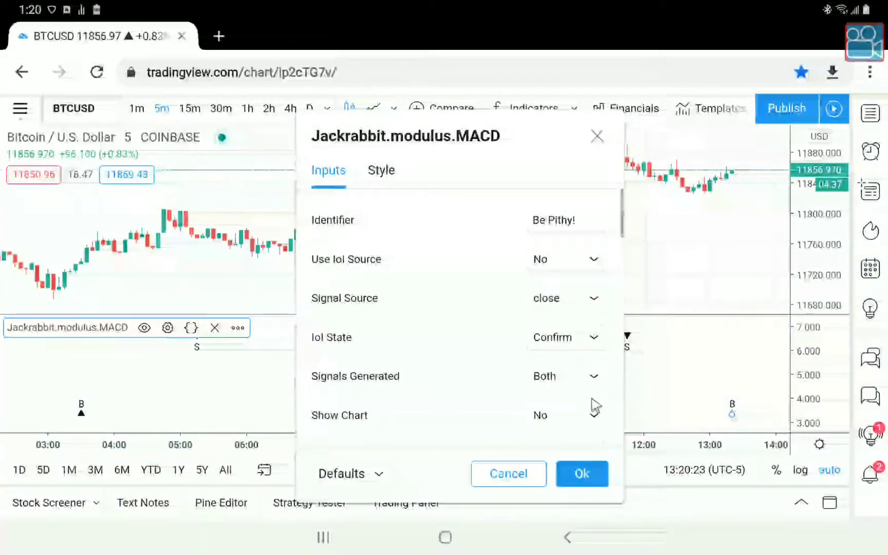
click(585, 417)
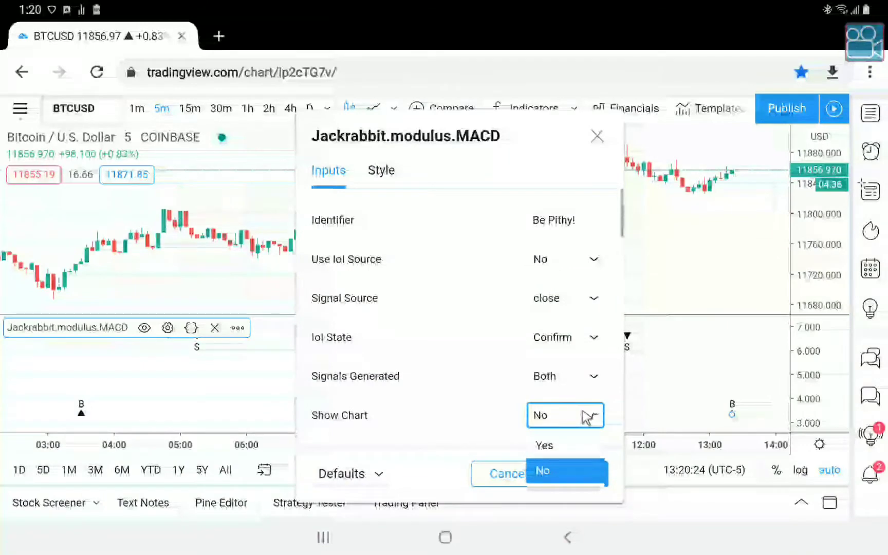
click(562, 447)
click(586, 478)
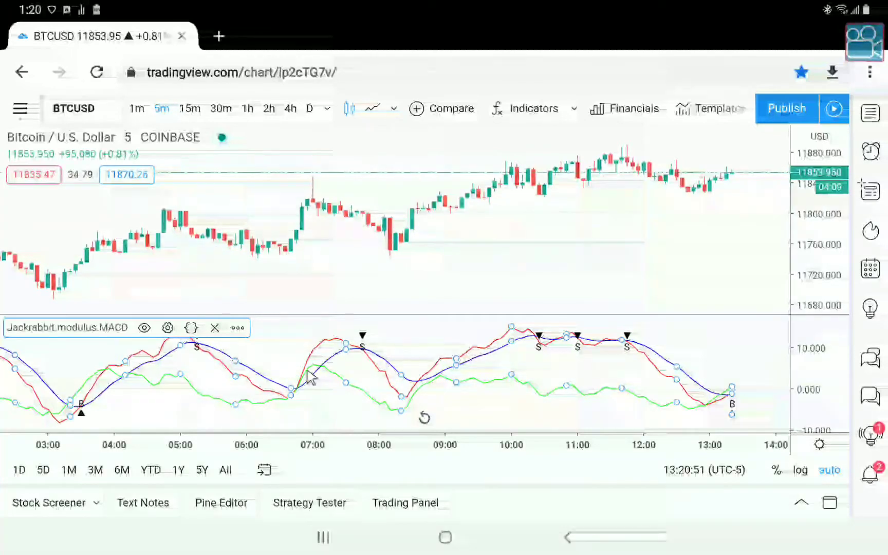
Examine the Jackrabbit.modulus.MACD lines and their buy and sell markers against BTCUSD price over recent and earlier days
scroll(308, 377, down, 5)
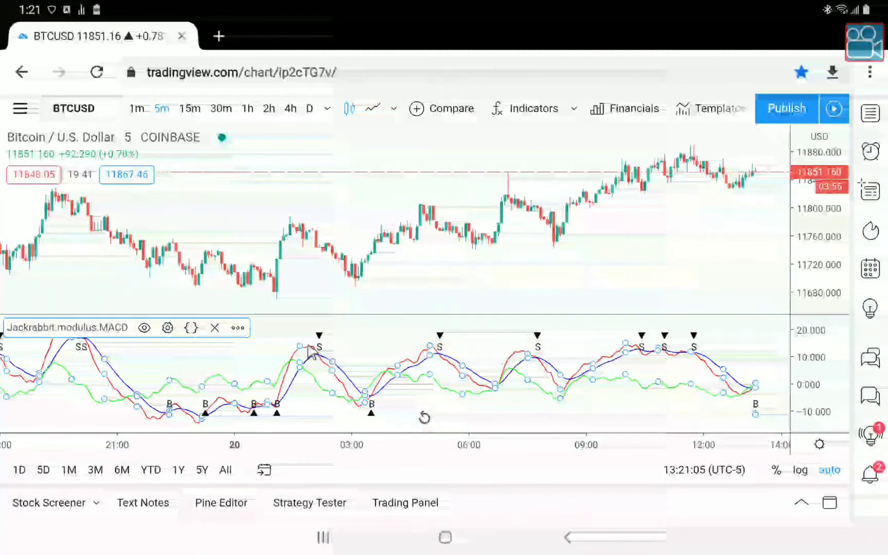
scroll(311, 352, down, 5)
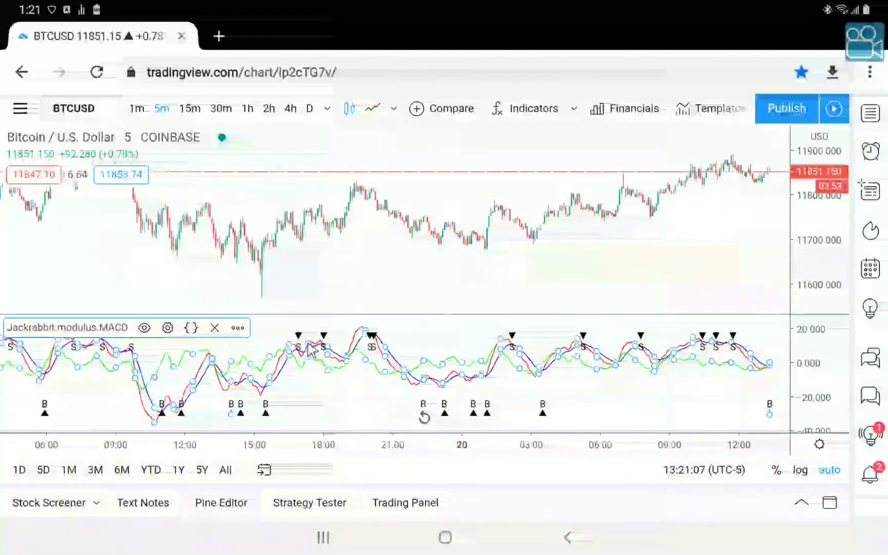
scroll(311, 351, down, 5)
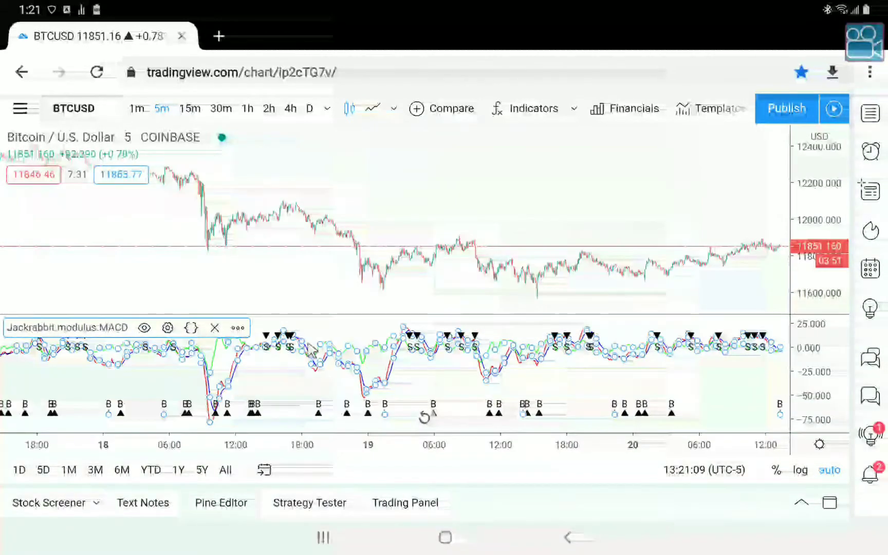
scroll(311, 352, up, 5)
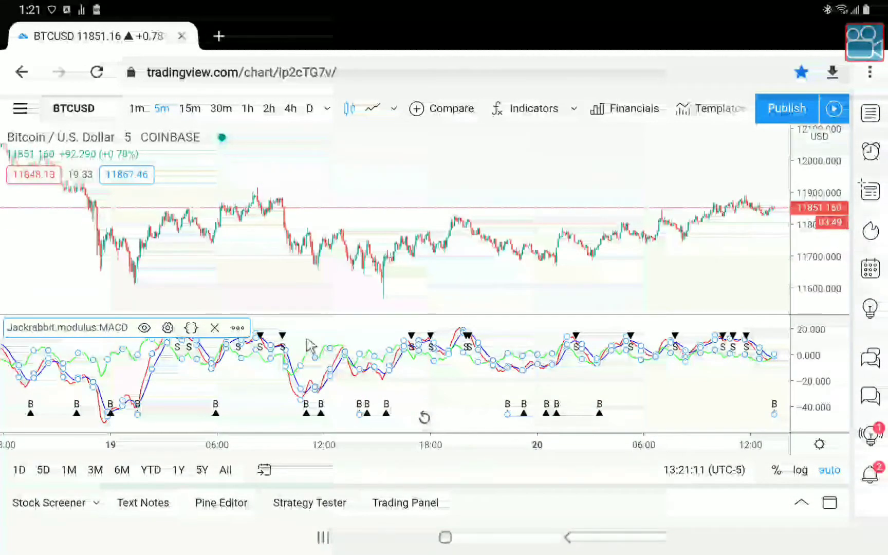
scroll(311, 345, left, 10)
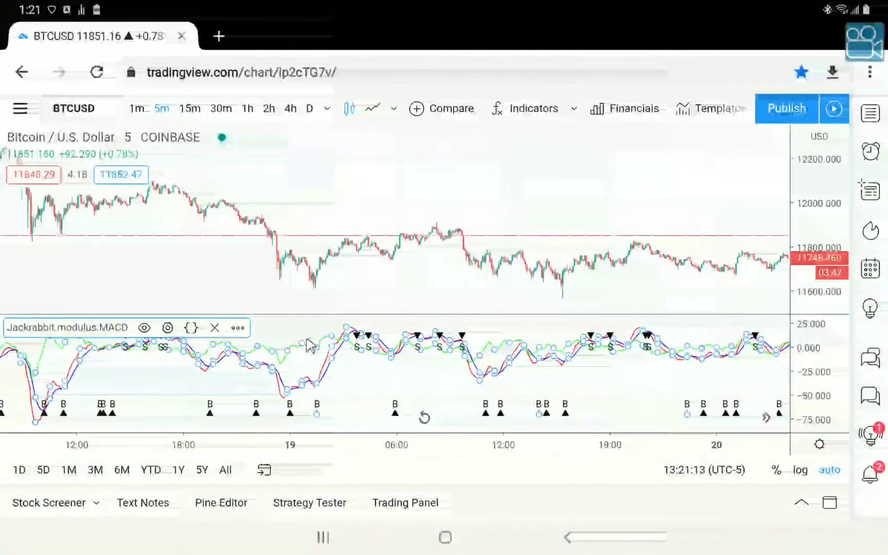
scroll(312, 345, up, 5)
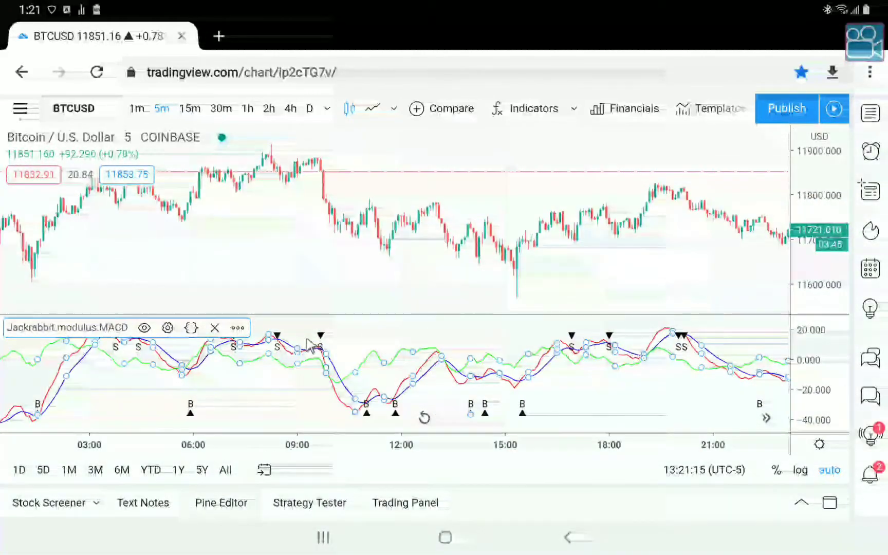
scroll(312, 345, left, 10)
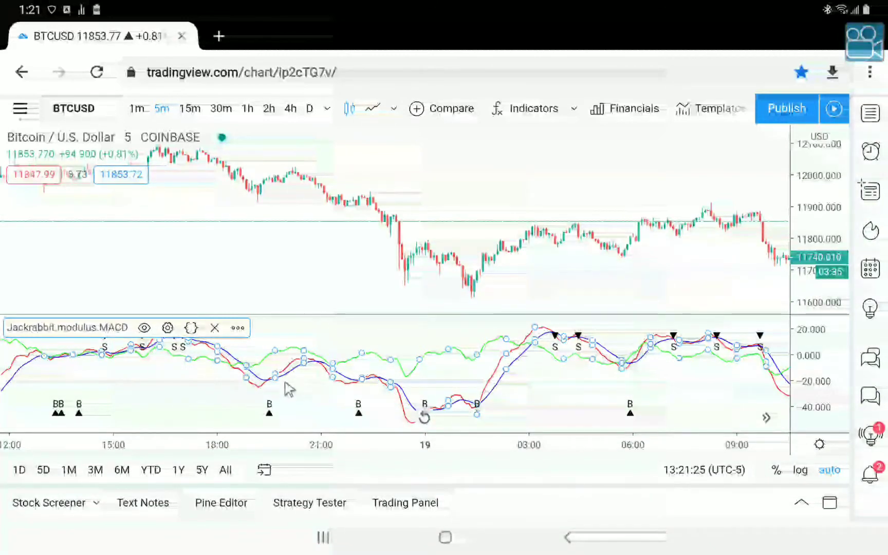
scroll(173, 371, down, 10)
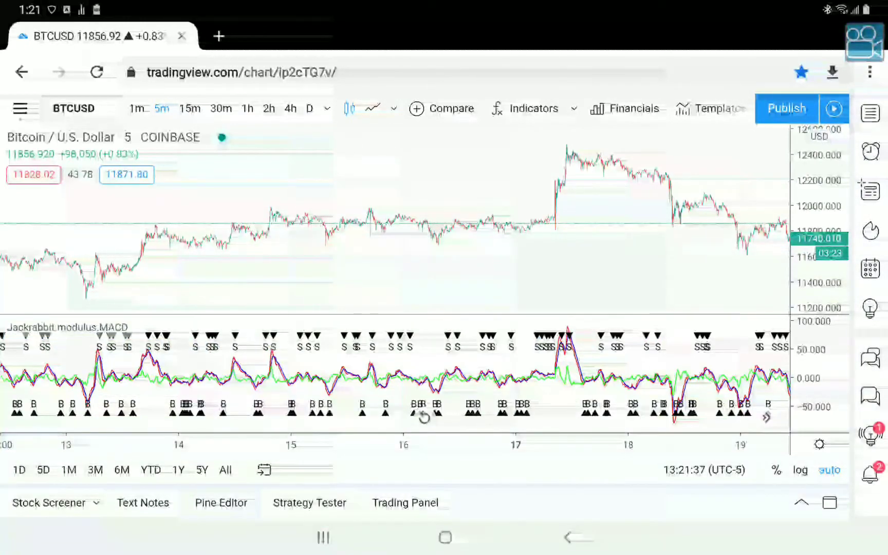
scroll(424, 417, right, 5)
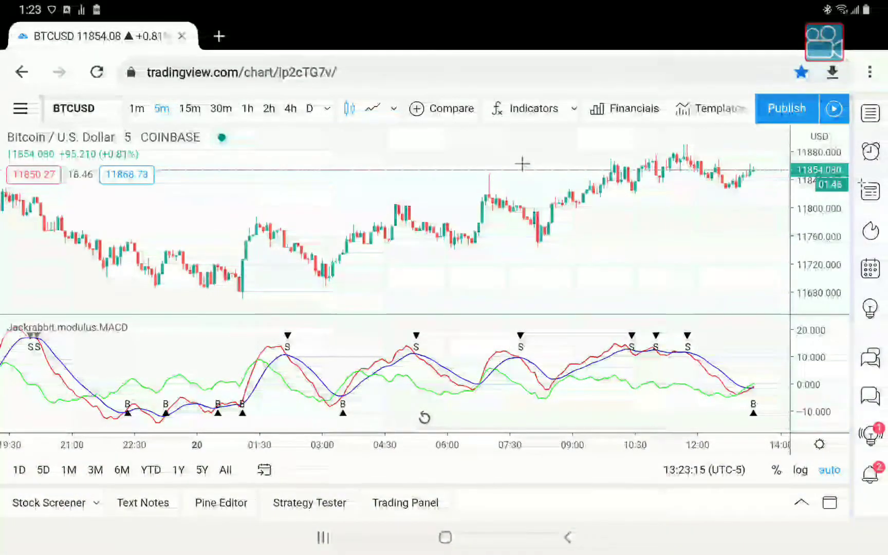
scroll(522, 164, down, 3)
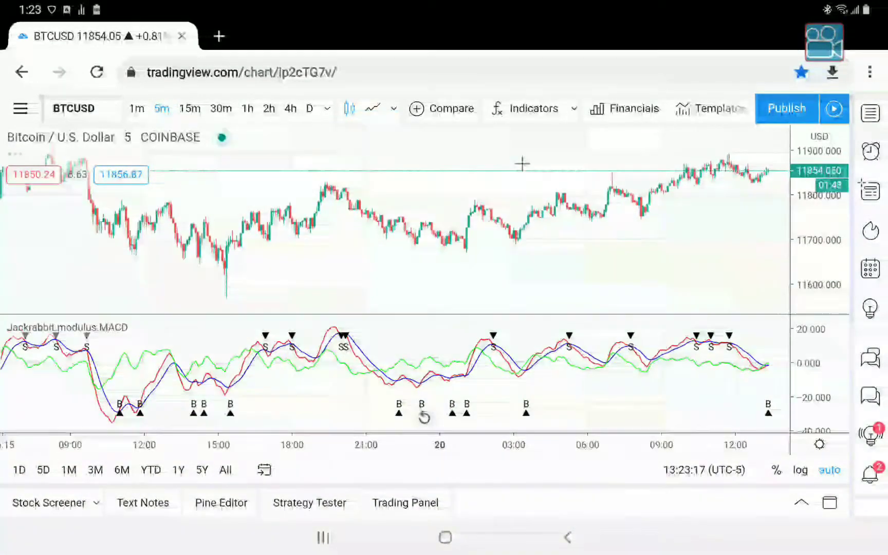
scroll(522, 164, down, 6)
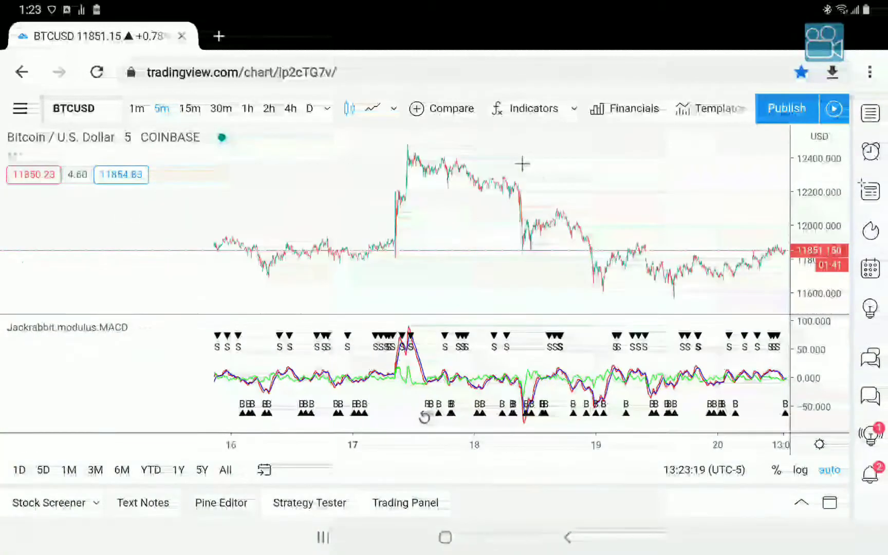
Show more days of BTCUSD history and set the Identifier input of Jackrabbit.modulus.MACD to "Short term"
scroll(522, 164, down, 5)
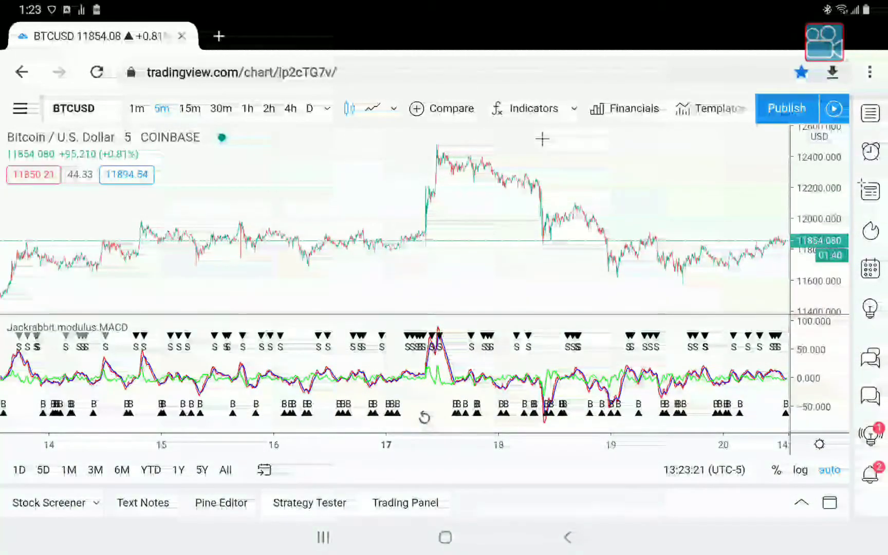
click(111, 334)
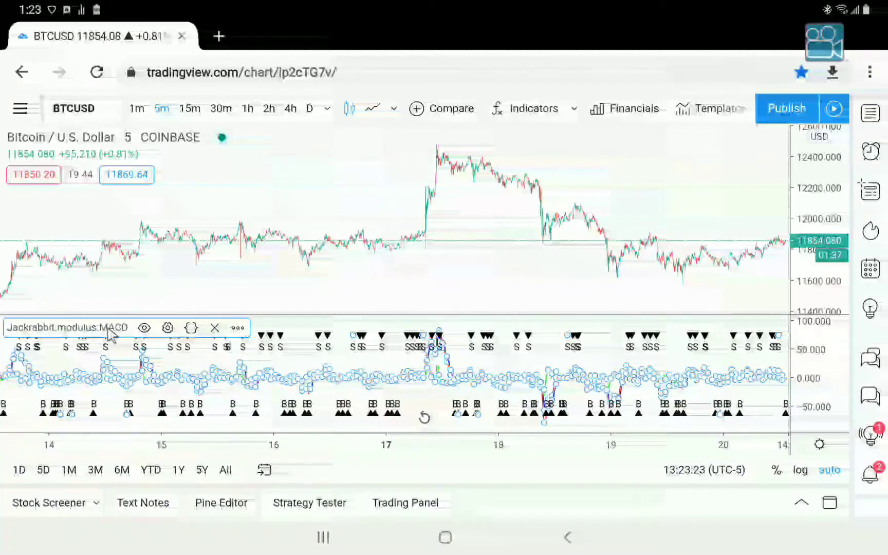
click(167, 328)
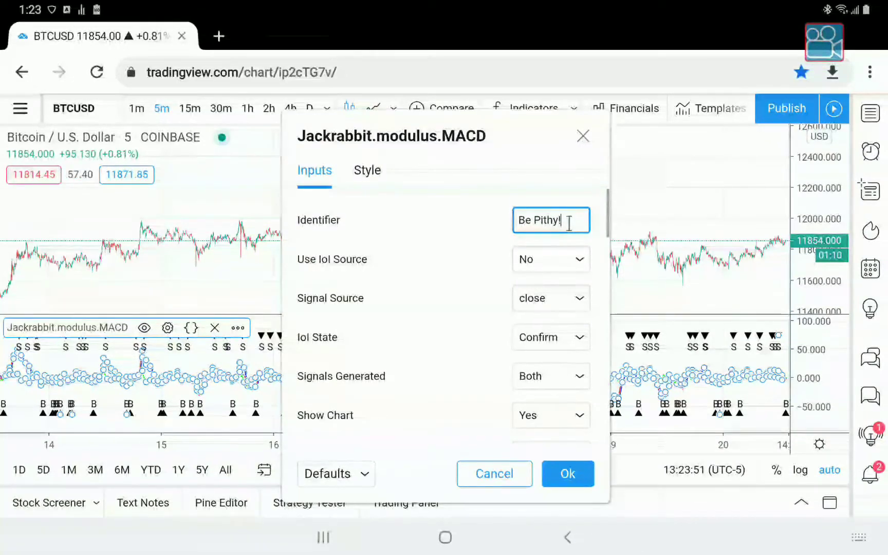
text(Sho)
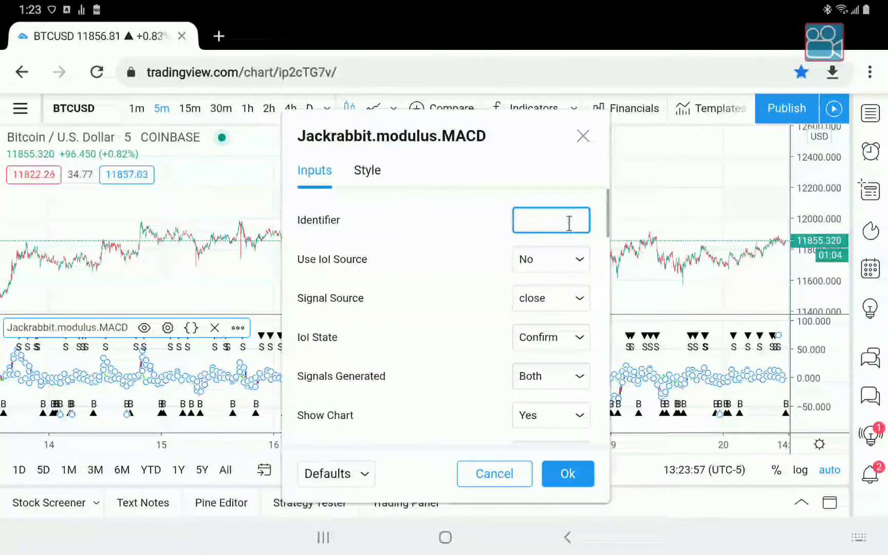
text(hort )
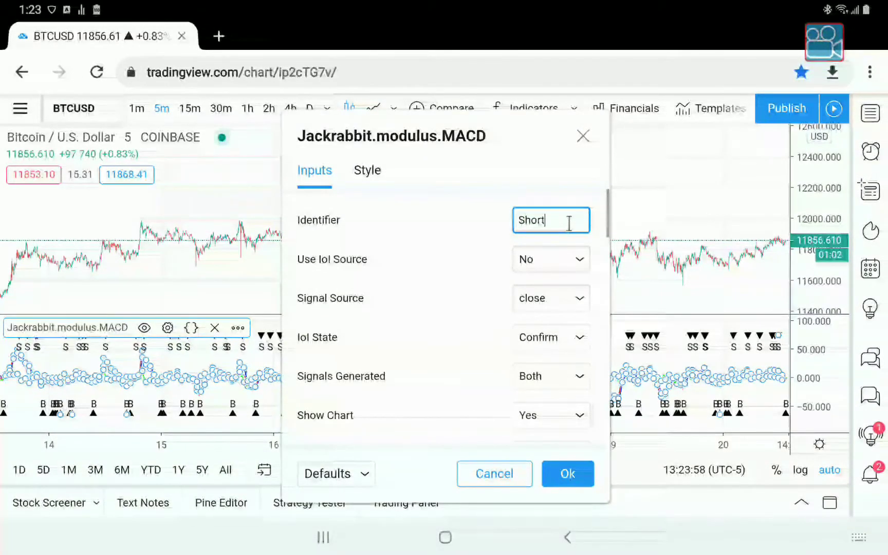
text(term)
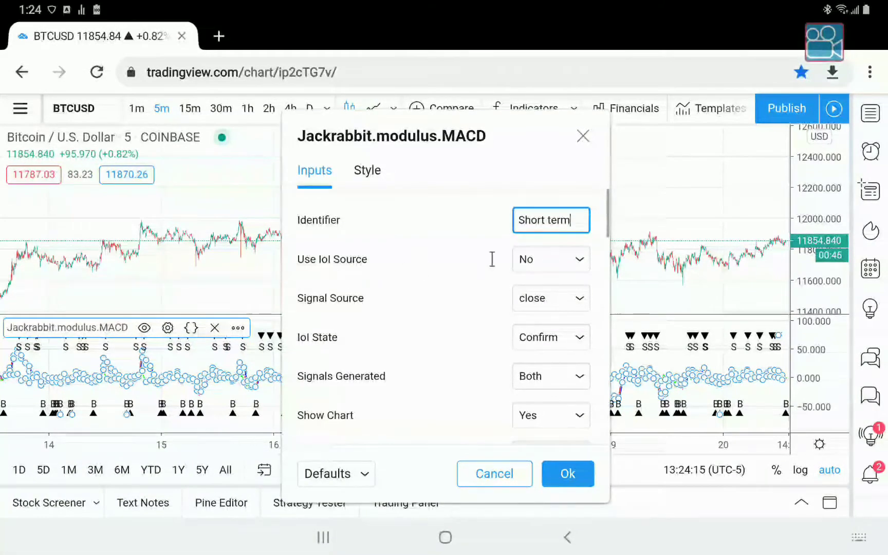
Review the options for Use IoI Source, Signal Source and IoI State, keeping No, close and Confirm
click(523, 261)
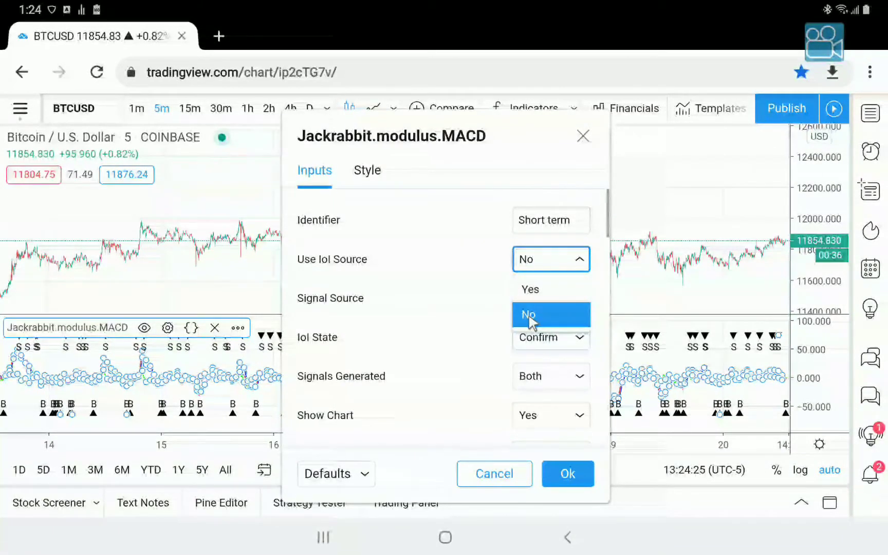
click(519, 263)
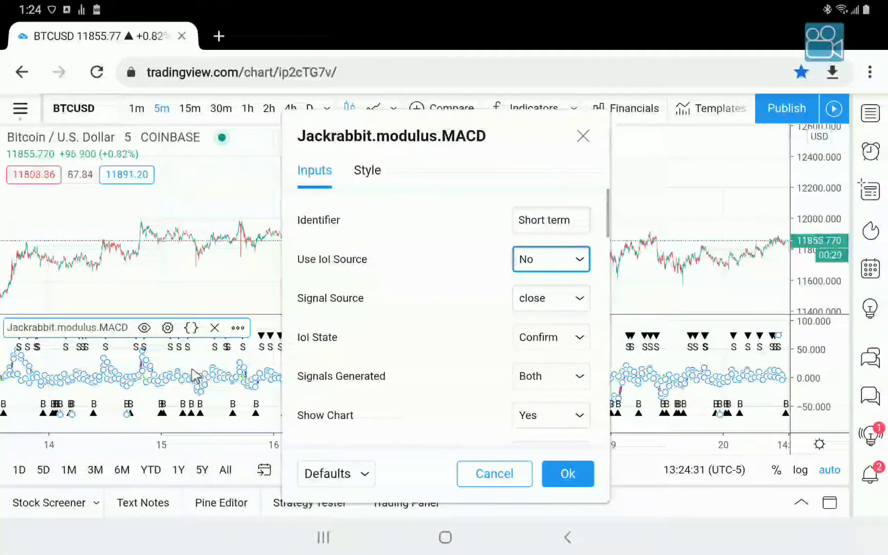
click(531, 263)
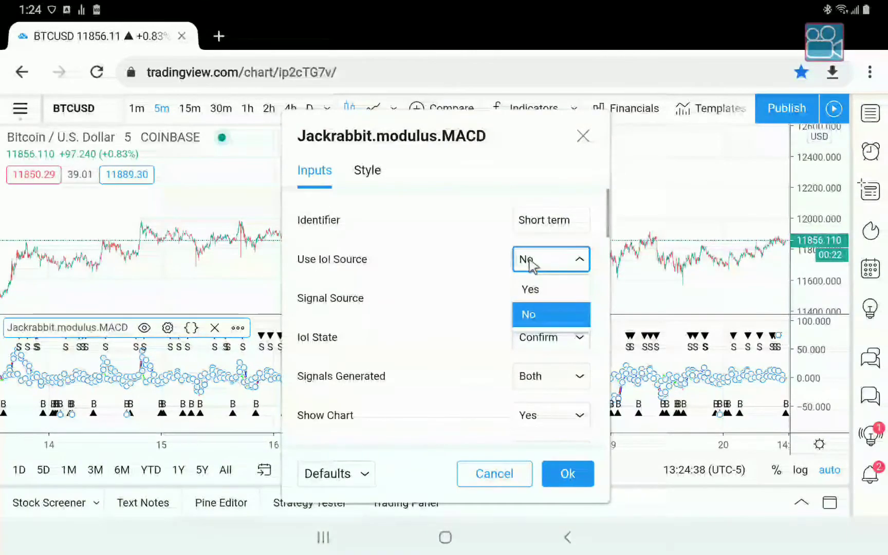
click(440, 294)
click(536, 303)
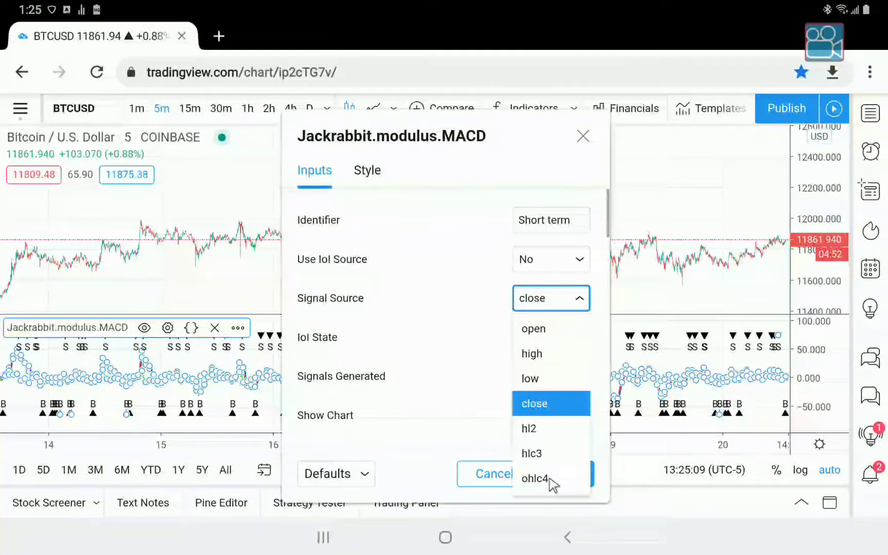
click(436, 343)
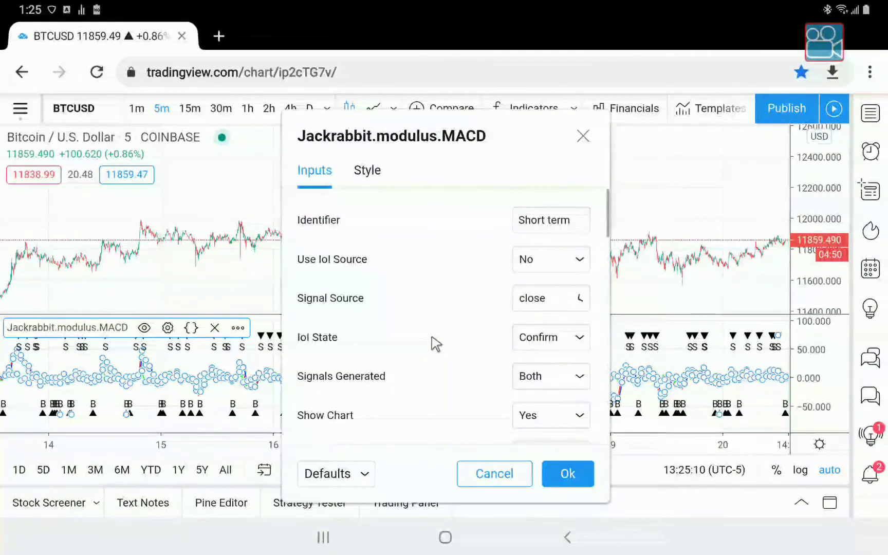
click(555, 344)
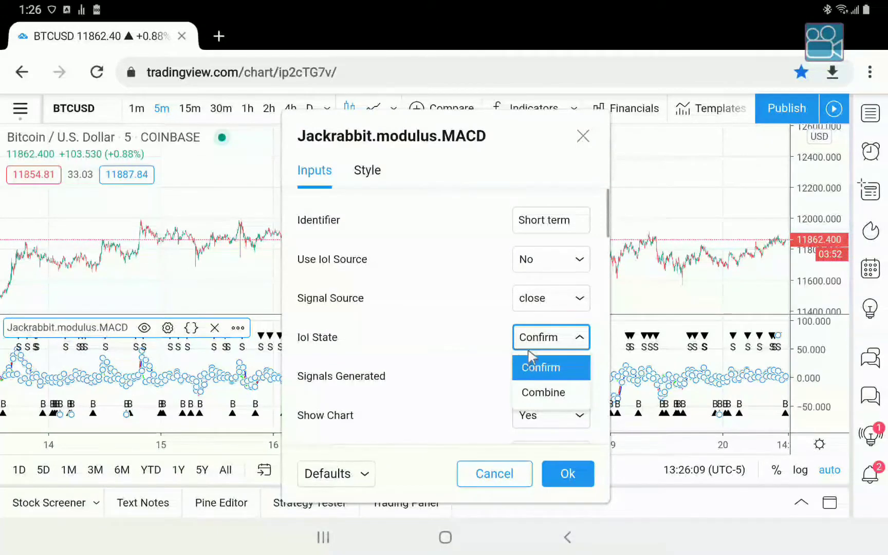
click(559, 367)
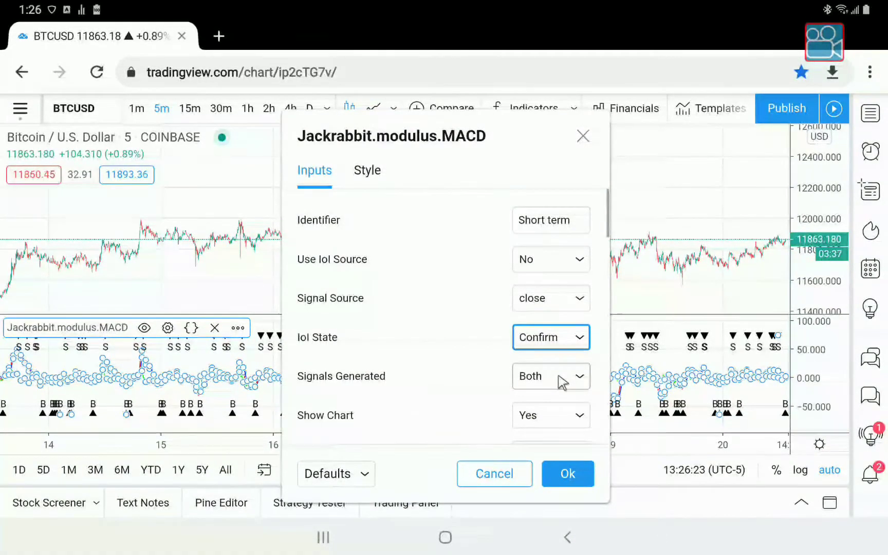
Try Signals Generated with Buy and with Sell, and return it to Both
click(559, 374)
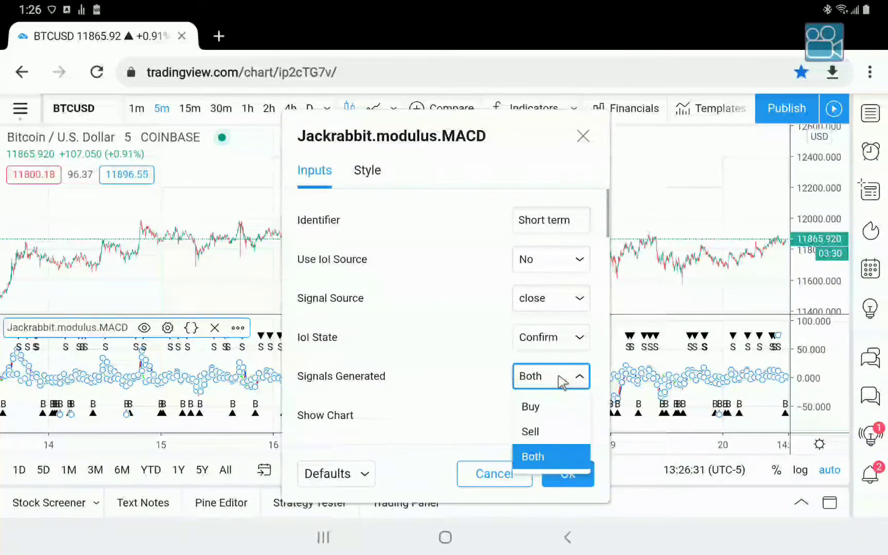
click(532, 411)
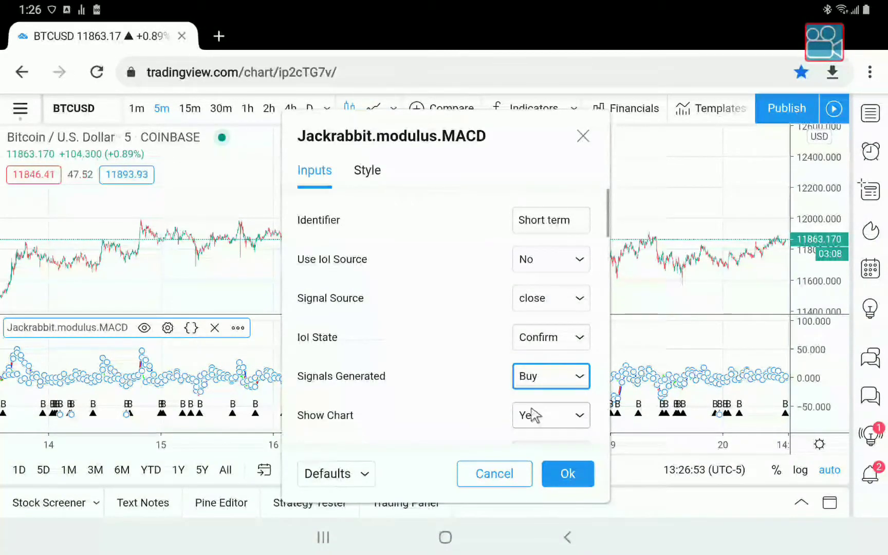
click(529, 381)
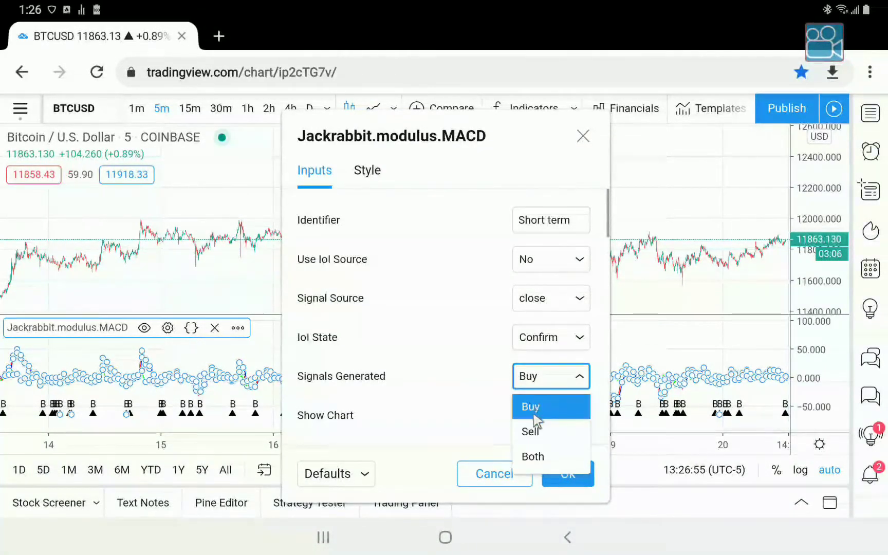
click(529, 431)
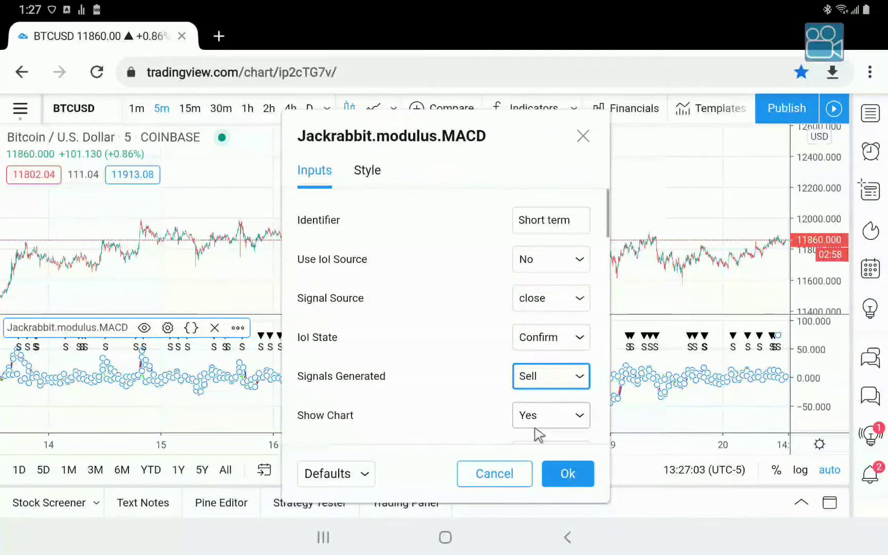
click(528, 382)
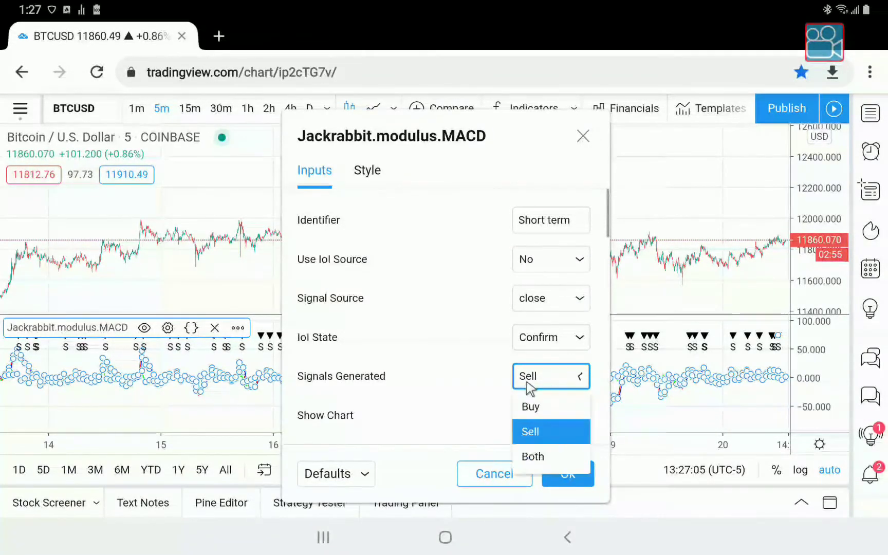
click(544, 458)
Check the Show Chart options and the inputs below them, keeping Yes, and close the indicator settings
click(538, 416)
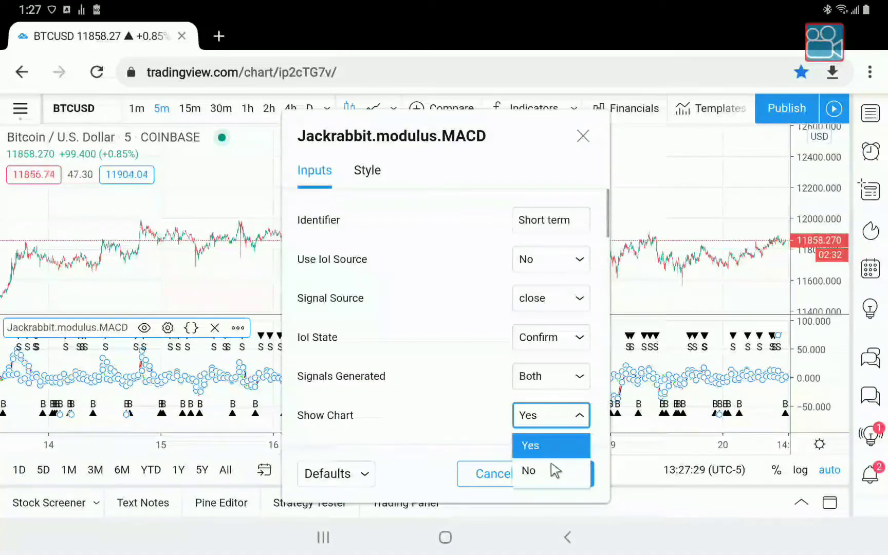
click(540, 423)
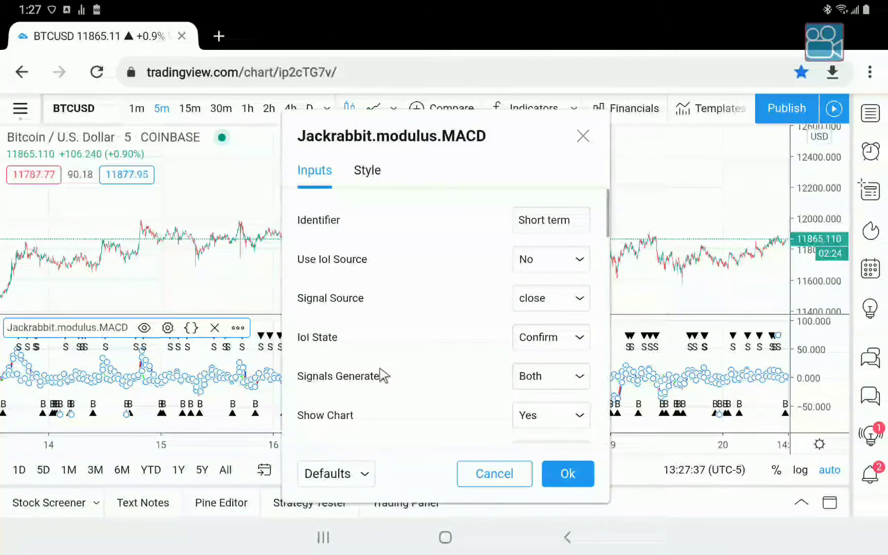
scroll(382, 375, down, 3)
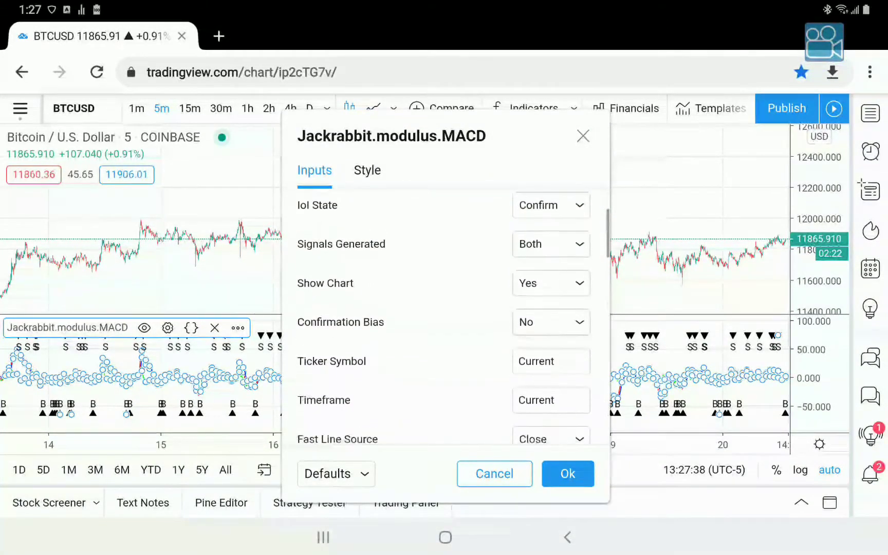
scroll(442, 318, down, 1)
scroll(442, 318, down, 1)
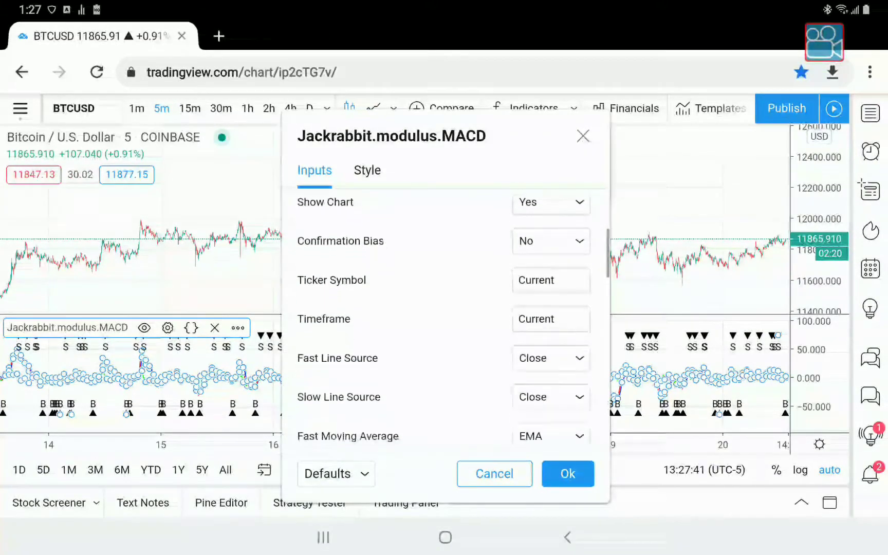
click(495, 473)
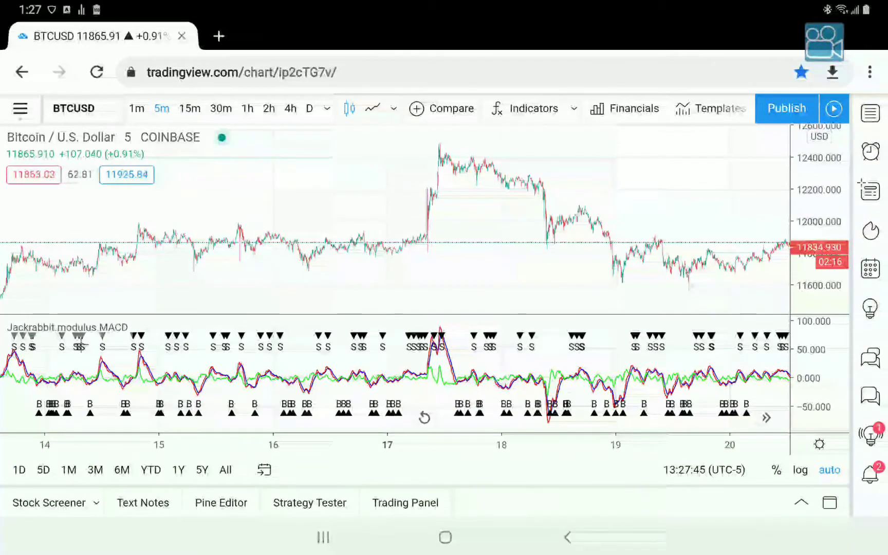
Reopen the Jackrabbit.modulus.MACD settings at the inputs from Confirmation Bias onward and move the dialog aside to uncover more of the chart
click(80, 328)
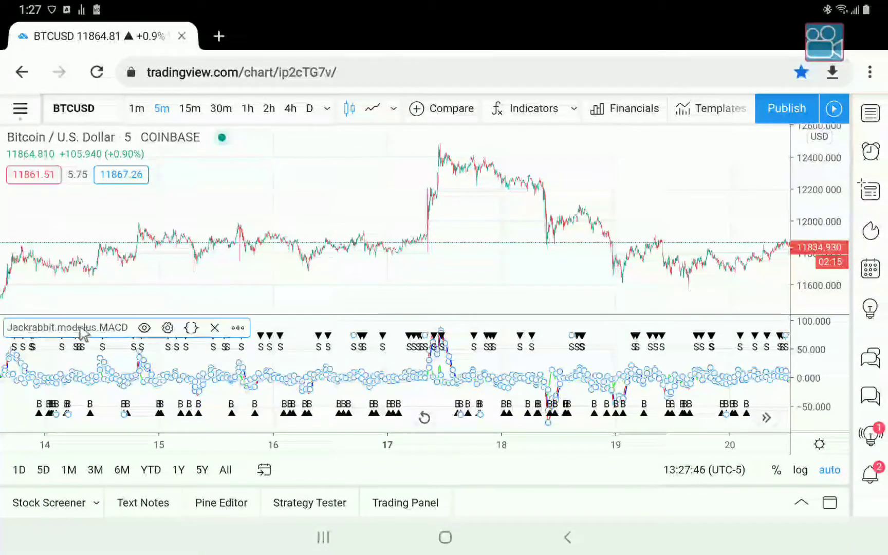
click(168, 327)
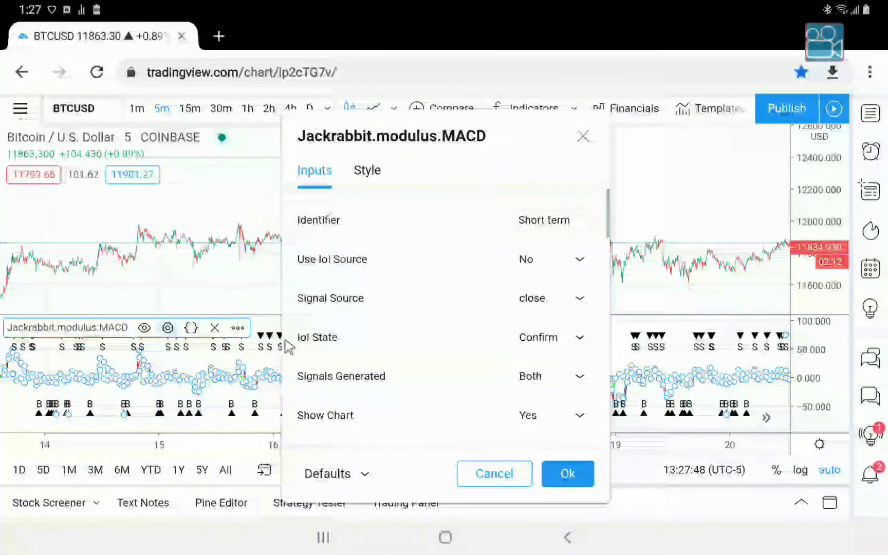
scroll(367, 315, down, 4)
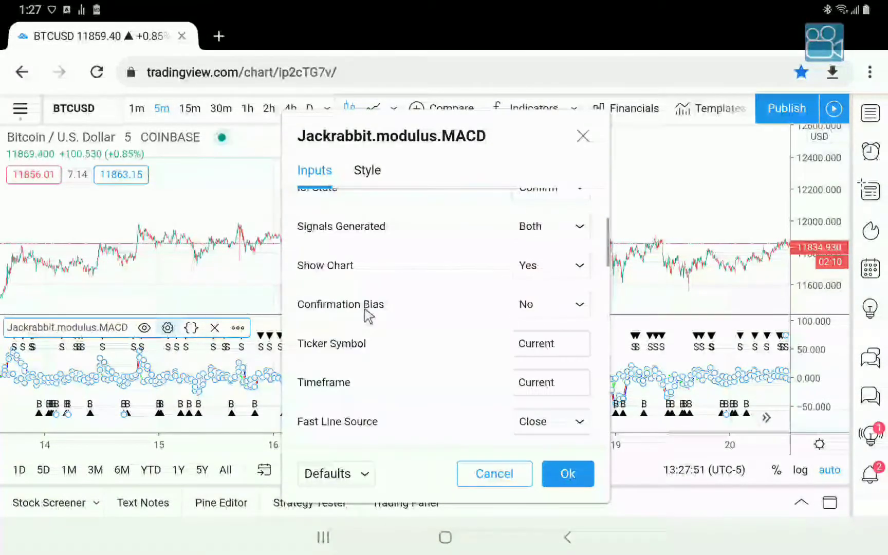
scroll(367, 314, down, 4)
scroll(366, 313, down, 1)
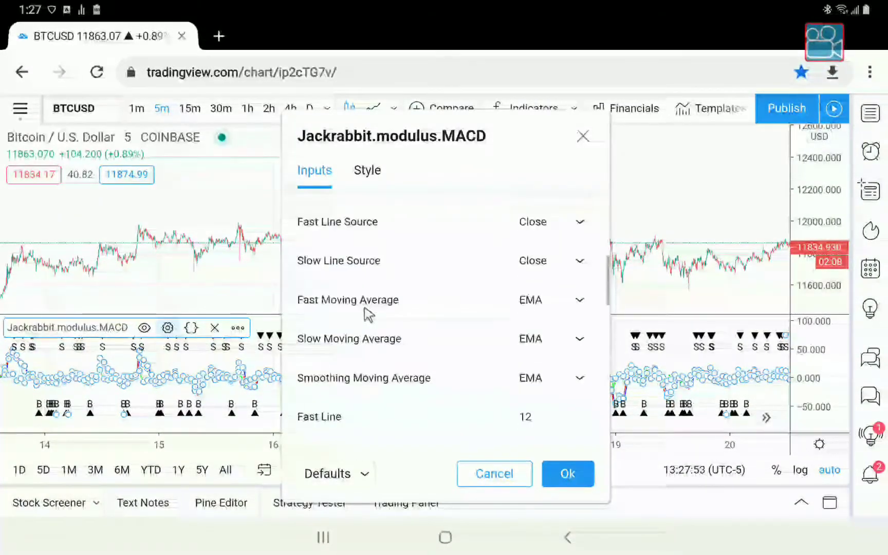
scroll(367, 311, up, 3)
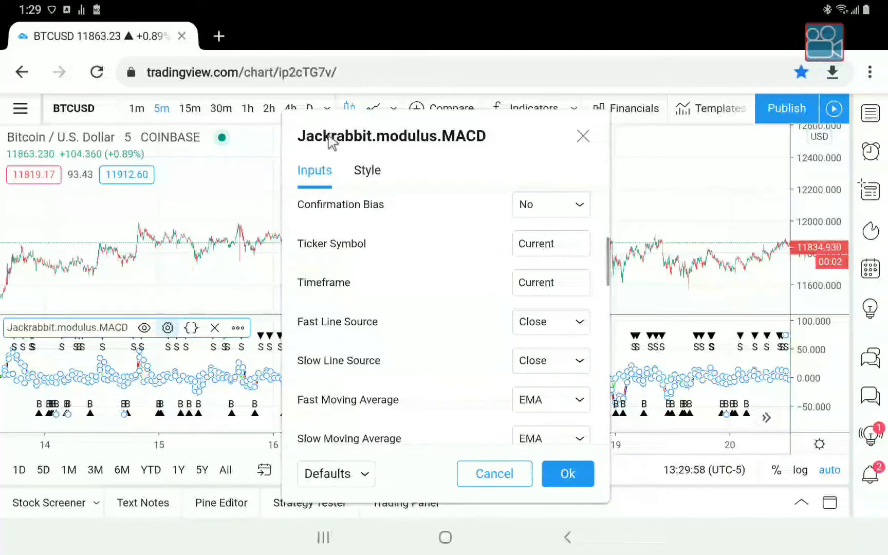
drag(359, 145, 462, 131)
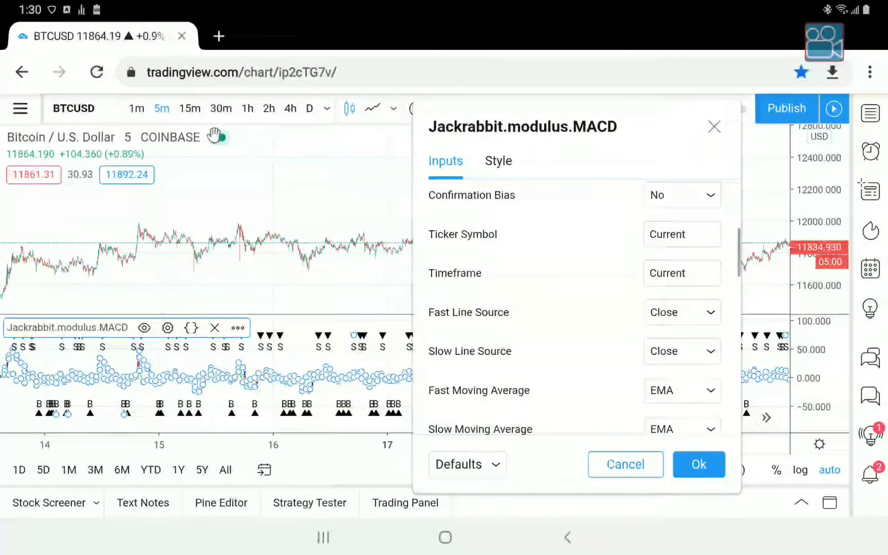
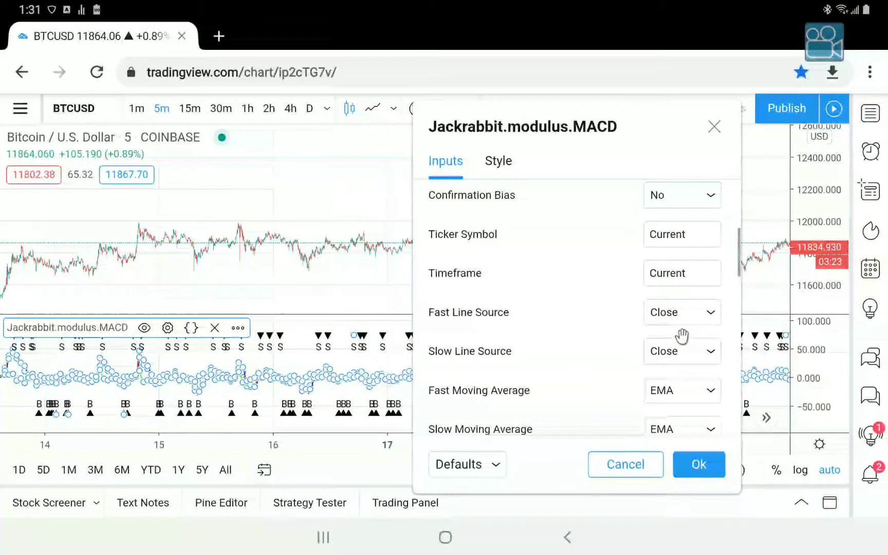
Set the Fast Line Source to High, and try Low for the Slow Line Source before setting it to Close
click(671, 313)
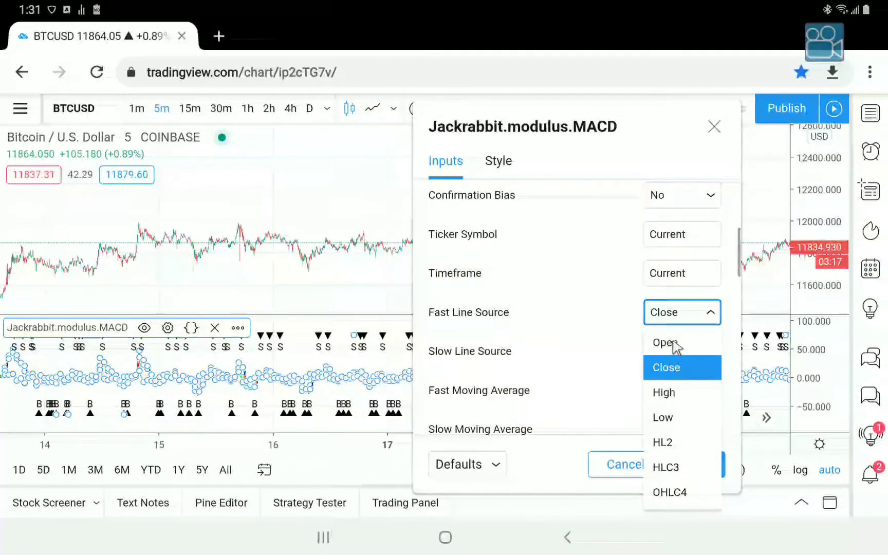
click(681, 393)
click(671, 353)
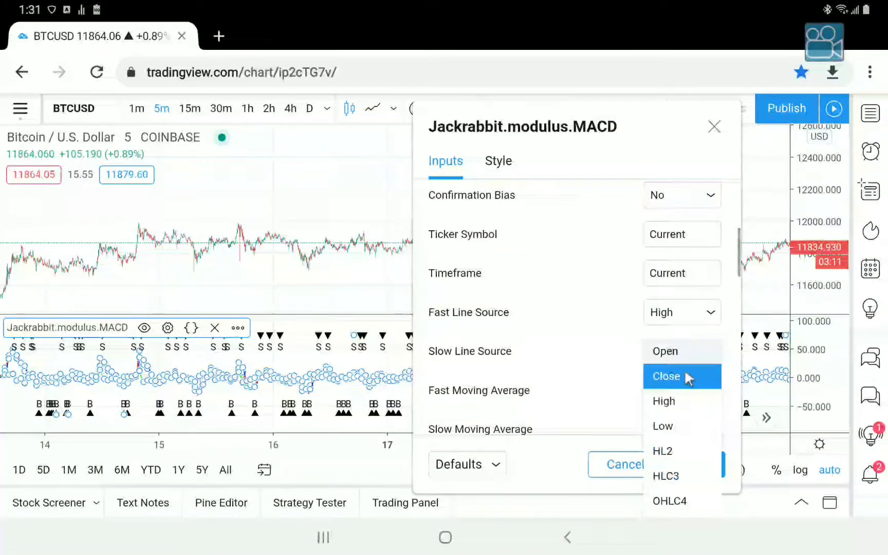
click(675, 425)
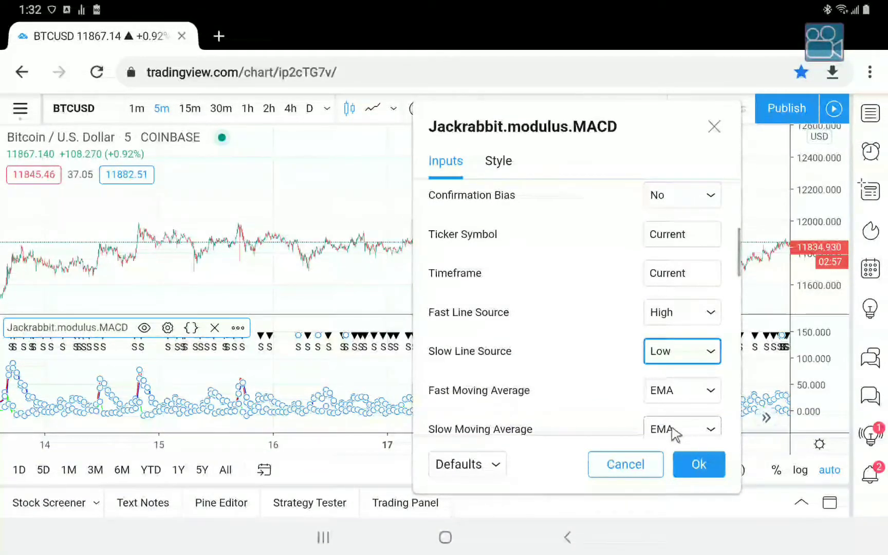
click(673, 362)
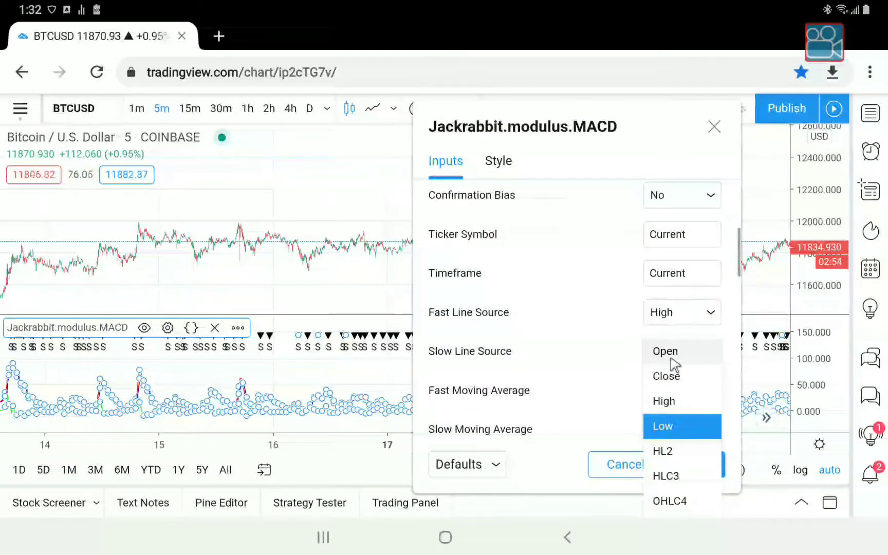
click(679, 376)
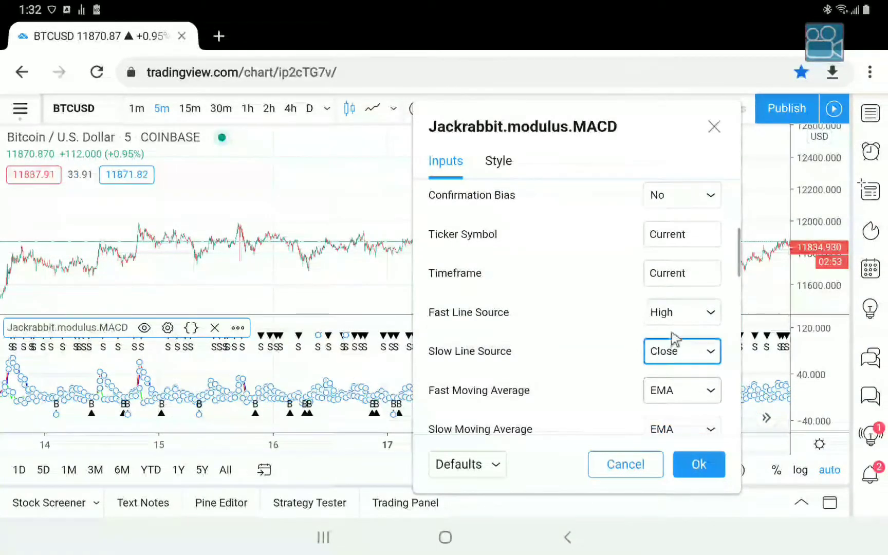
Set the Fast Line Source back to Close
click(669, 314)
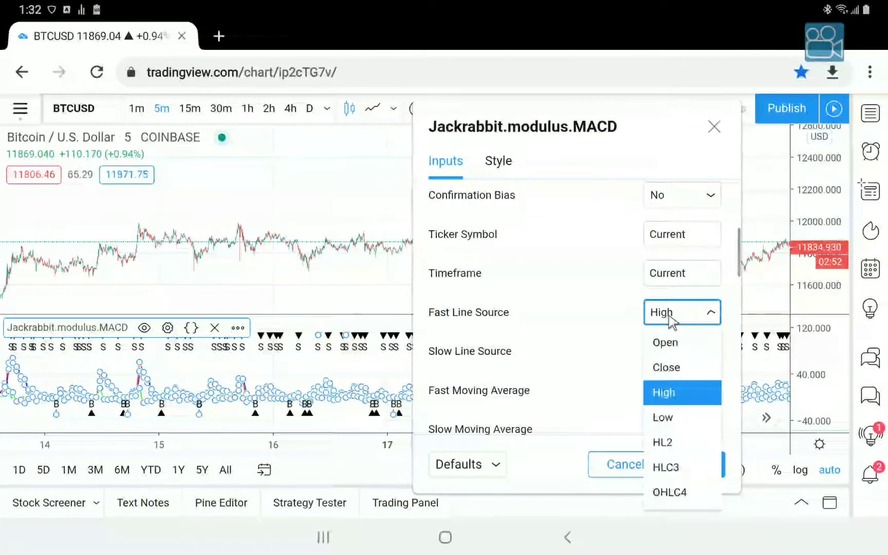
click(674, 366)
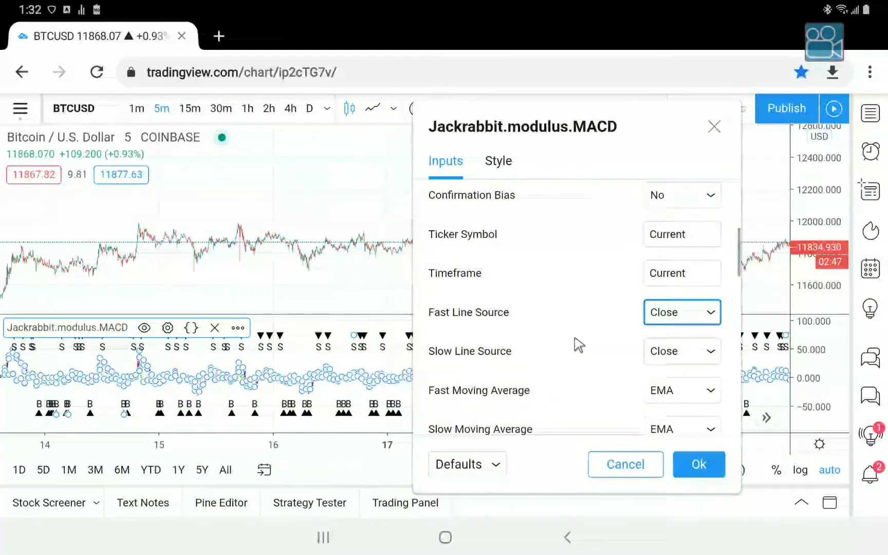
Set the Fast Moving Average to Hull and the Smoothing Moving Average to SMA
scroll(514, 349, down, 2)
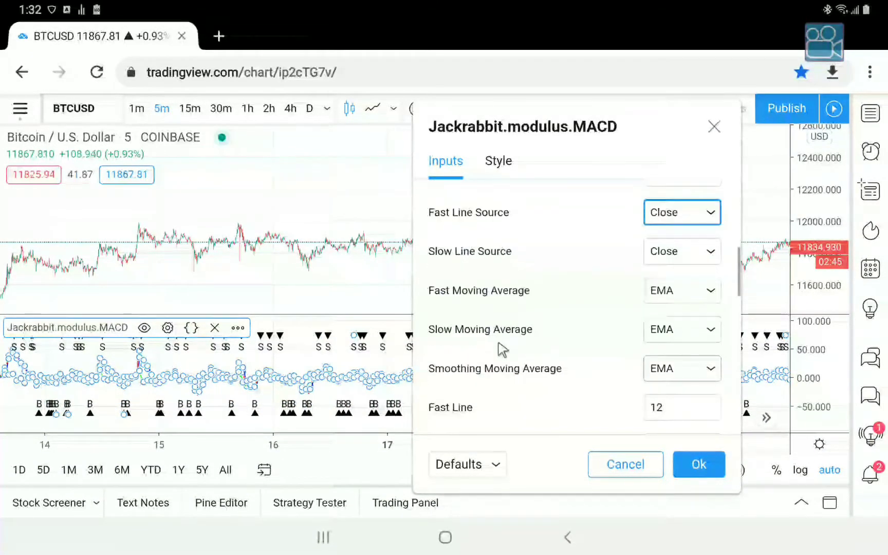
scroll(501, 350, down, 2)
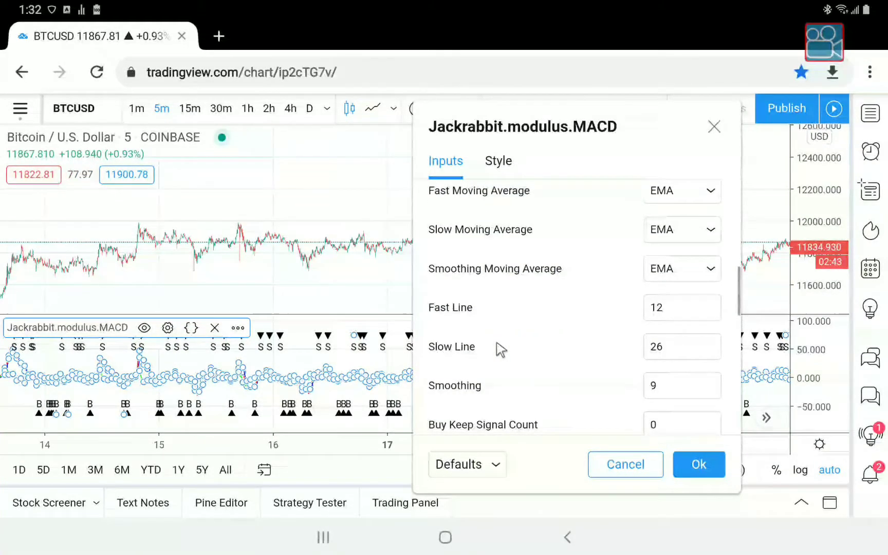
scroll(502, 349, up, 1)
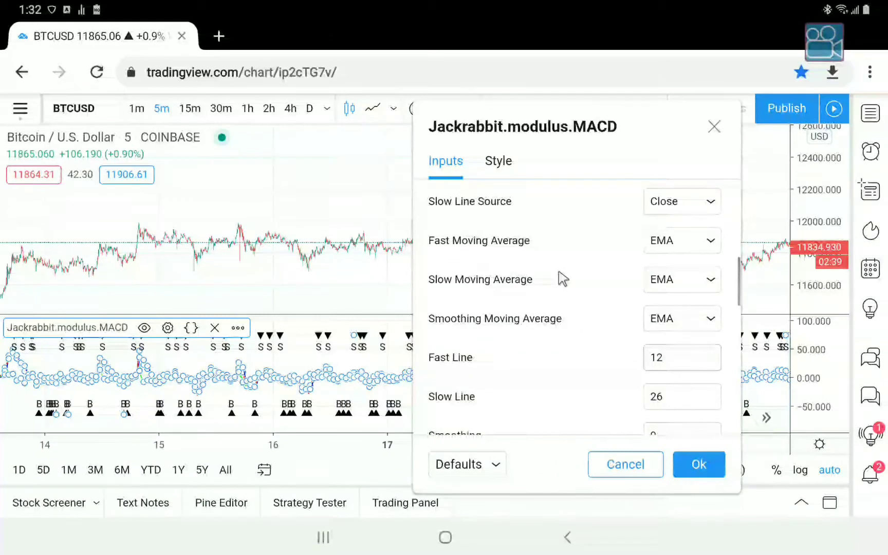
click(659, 253)
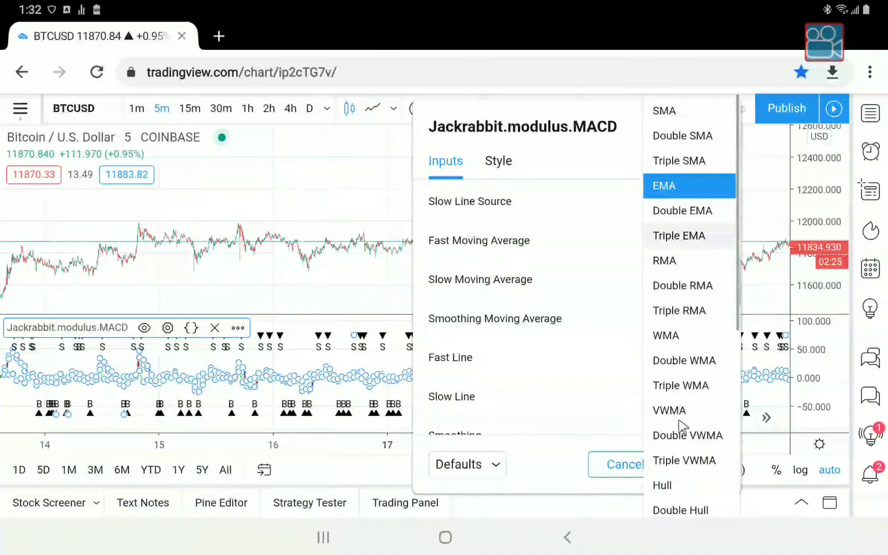
click(671, 484)
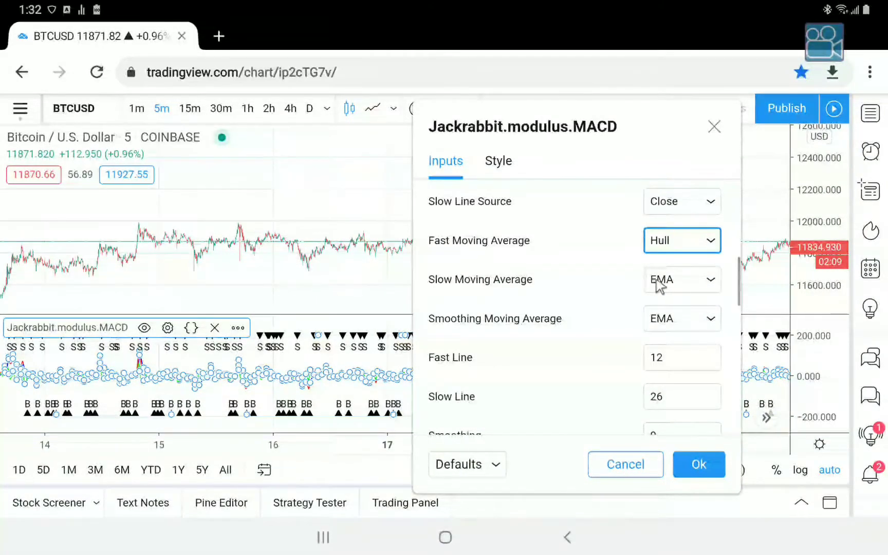
click(662, 320)
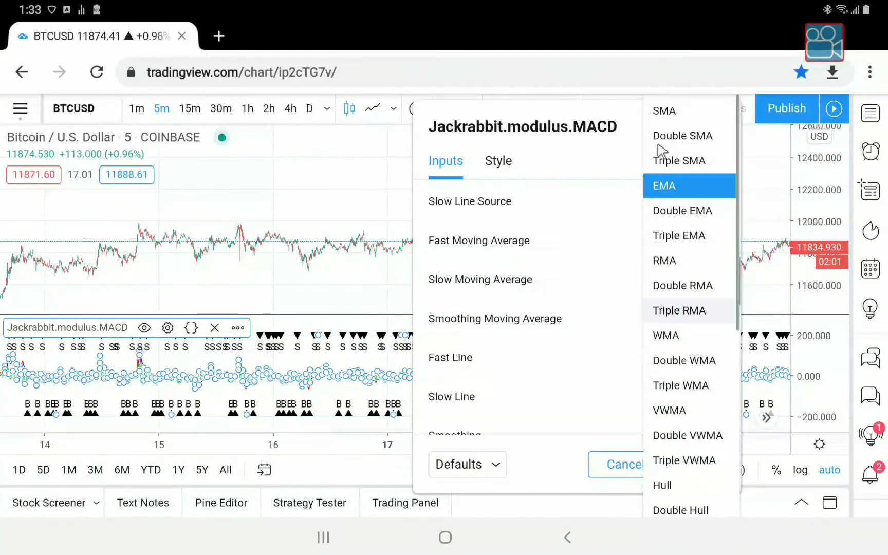
click(663, 111)
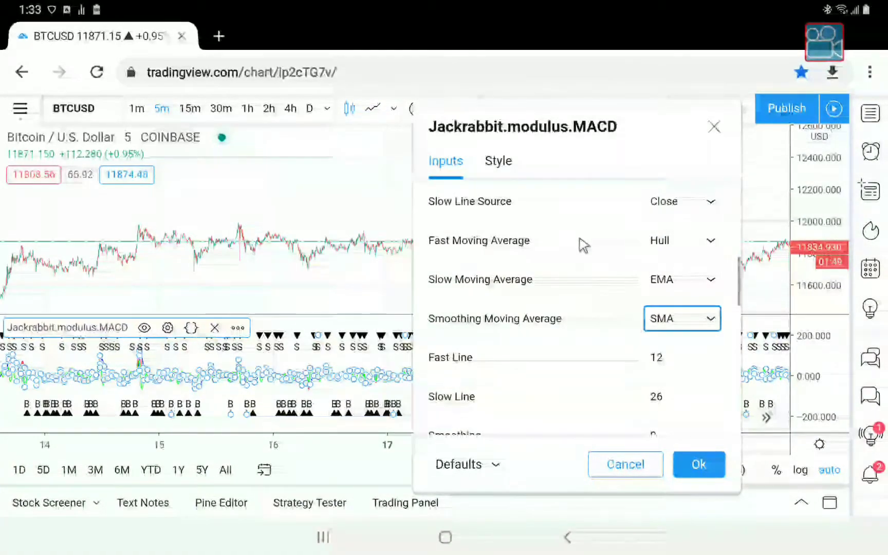
Try Invert Signals with Yes, compare the buy and sell markers, and return it to No
scroll(580, 245, down, 3)
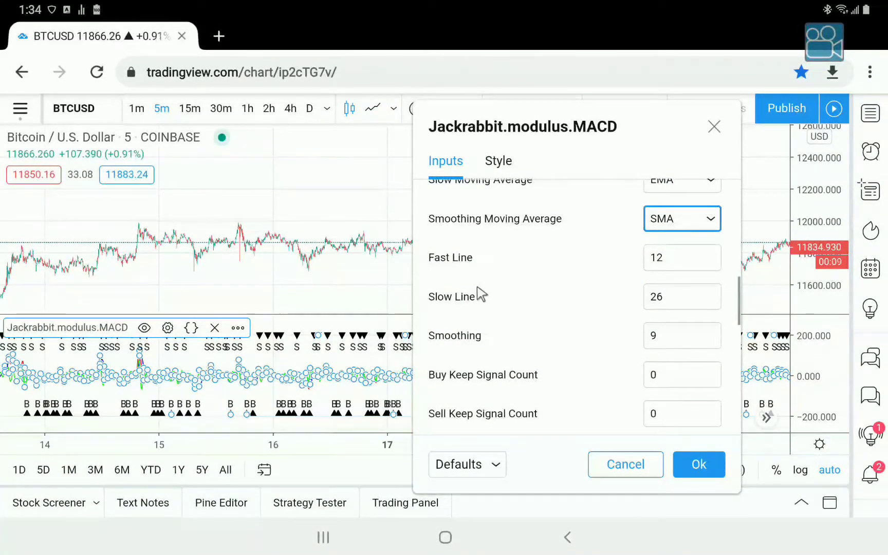
scroll(485, 294, down, 4)
scroll(490, 294, up, 1)
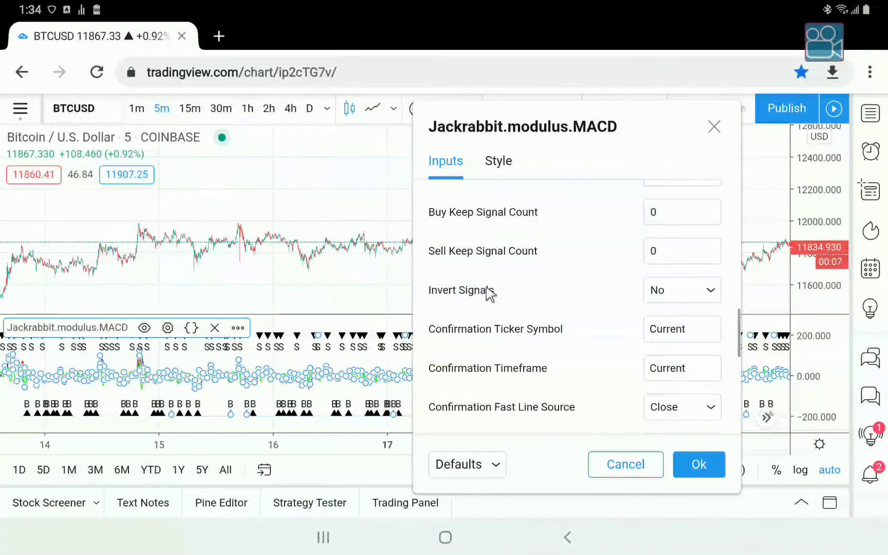
scroll(489, 294, up, 1)
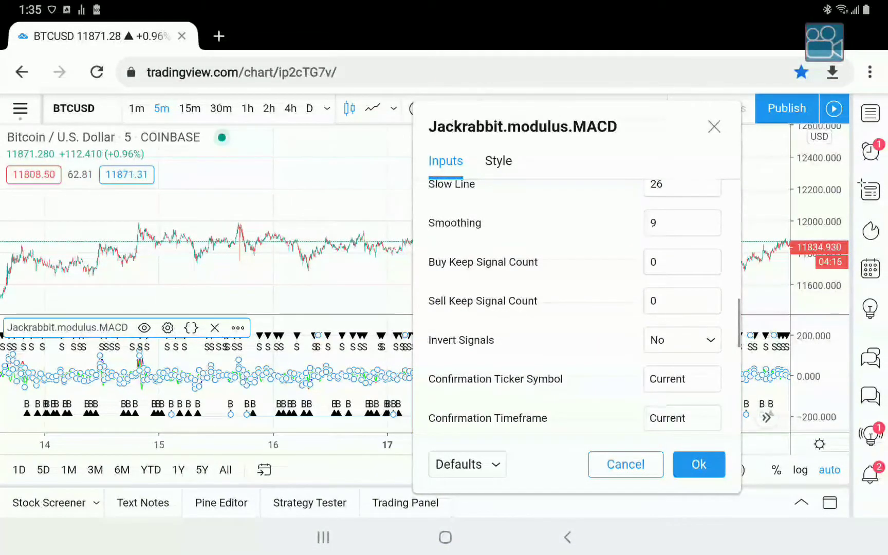
click(668, 344)
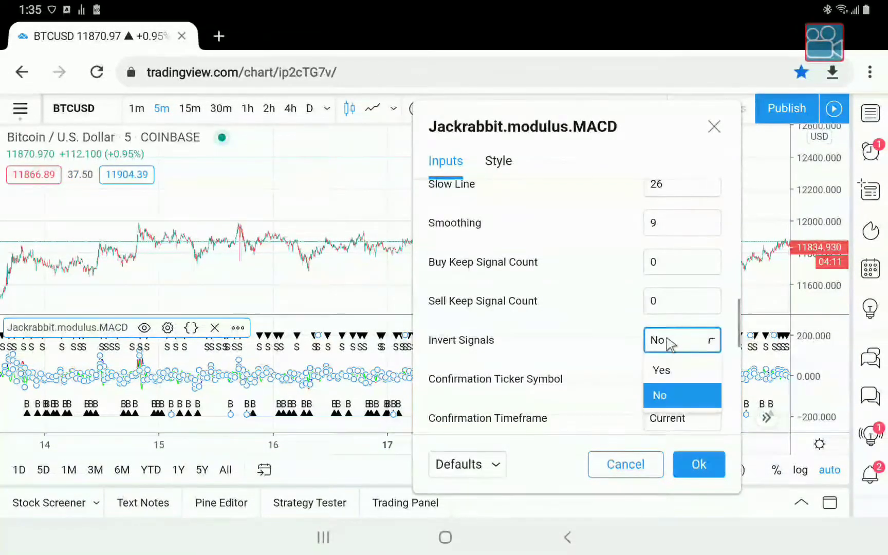
click(670, 371)
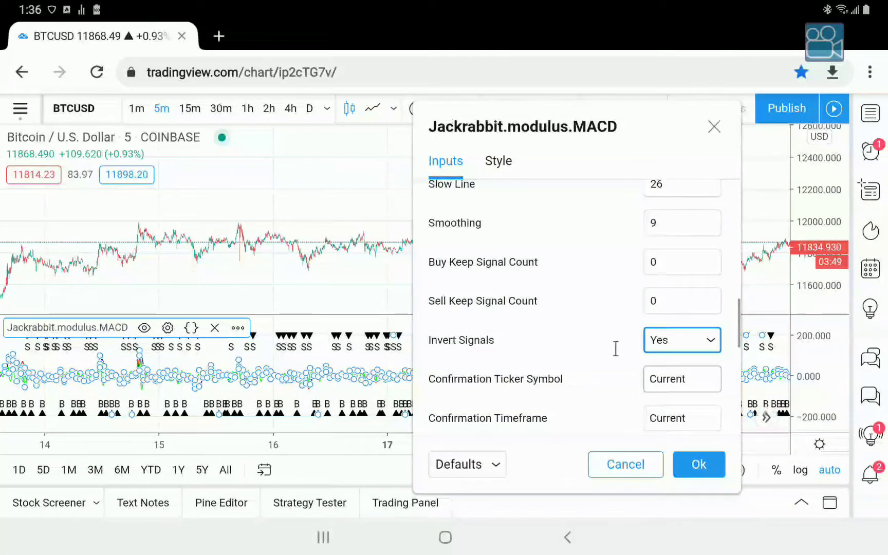
click(698, 341)
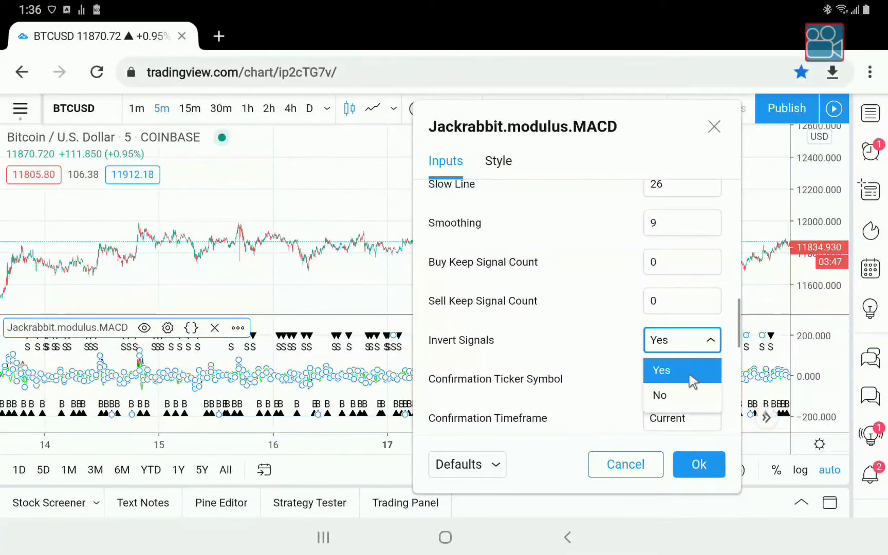
click(678, 396)
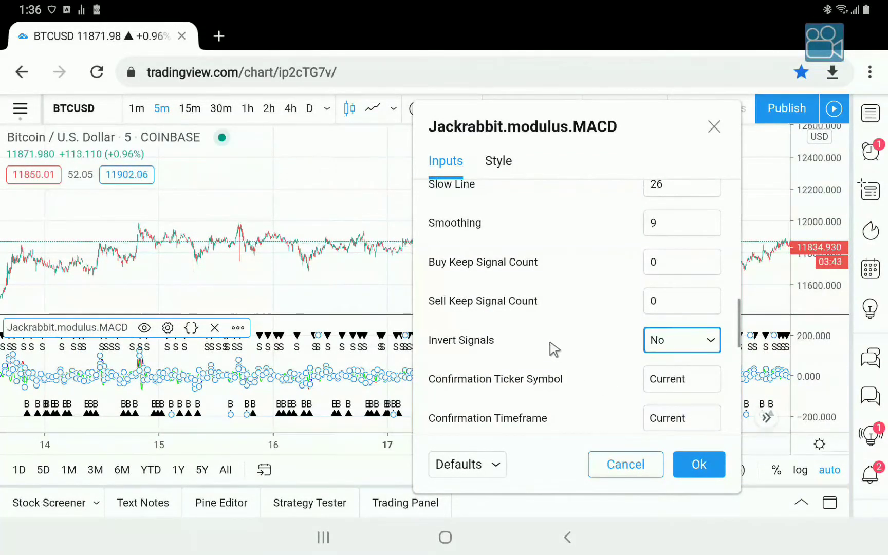
Look over the confirmation inputs, set Confirmation Bias to Yes and apply the indicator settings
scroll(507, 303, down, 2)
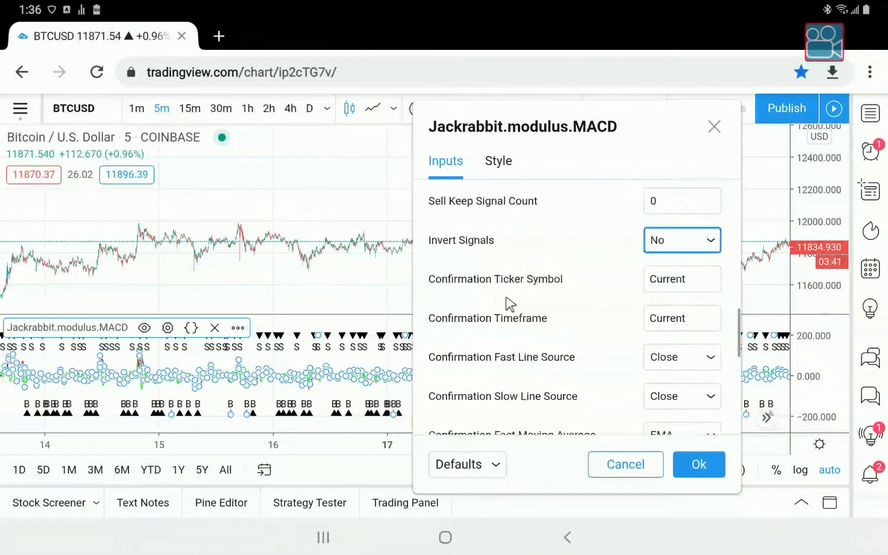
scroll(507, 302, down, 1)
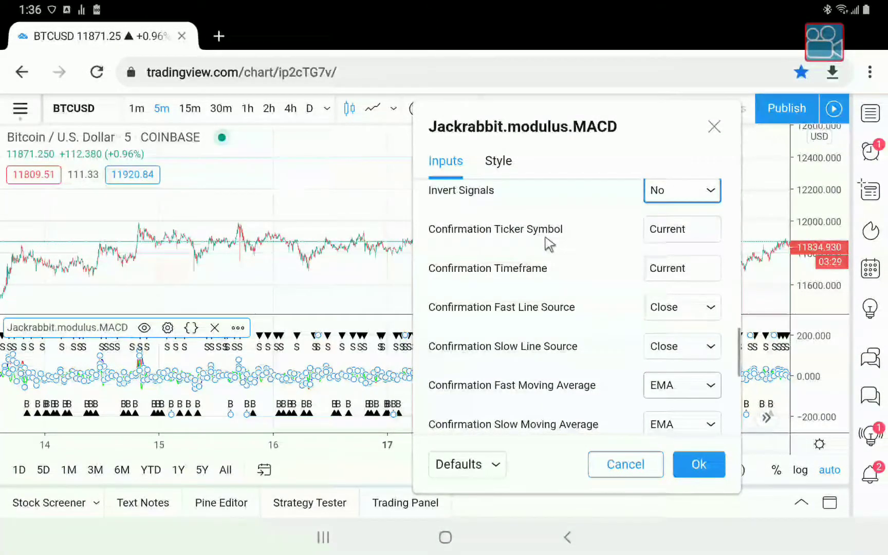
scroll(549, 245, up, 8)
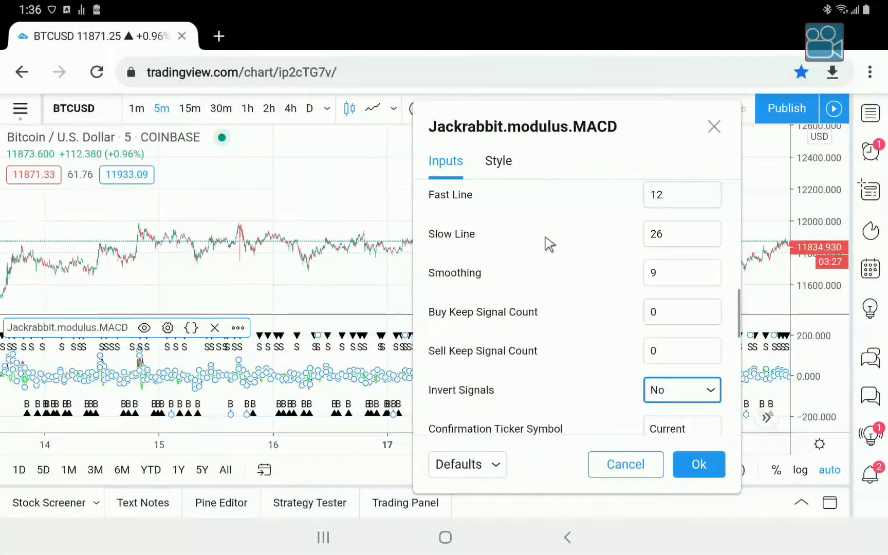
scroll(549, 245, up, 7)
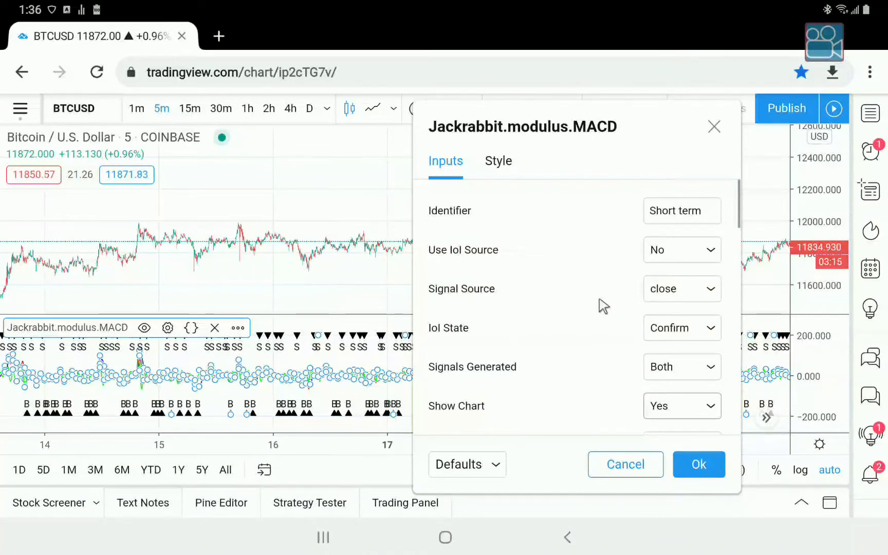
scroll(603, 306, down, 1)
click(668, 399)
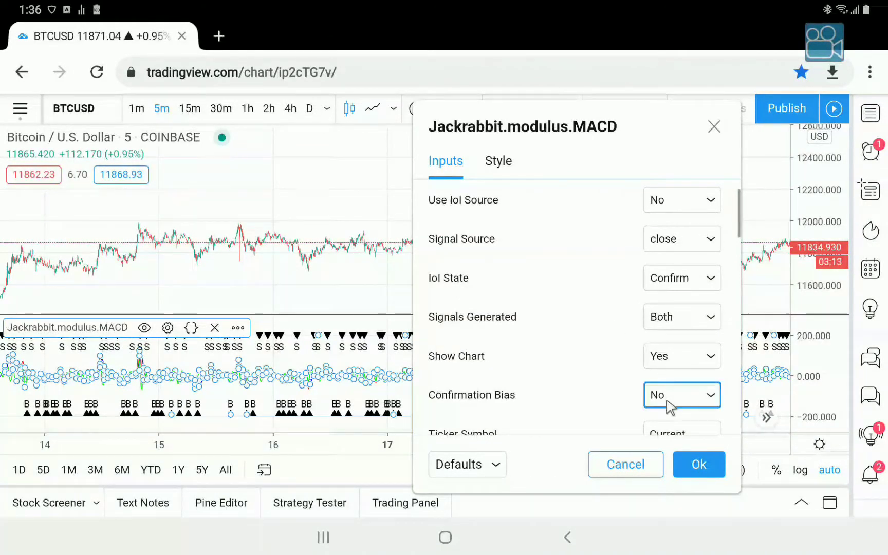
click(662, 425)
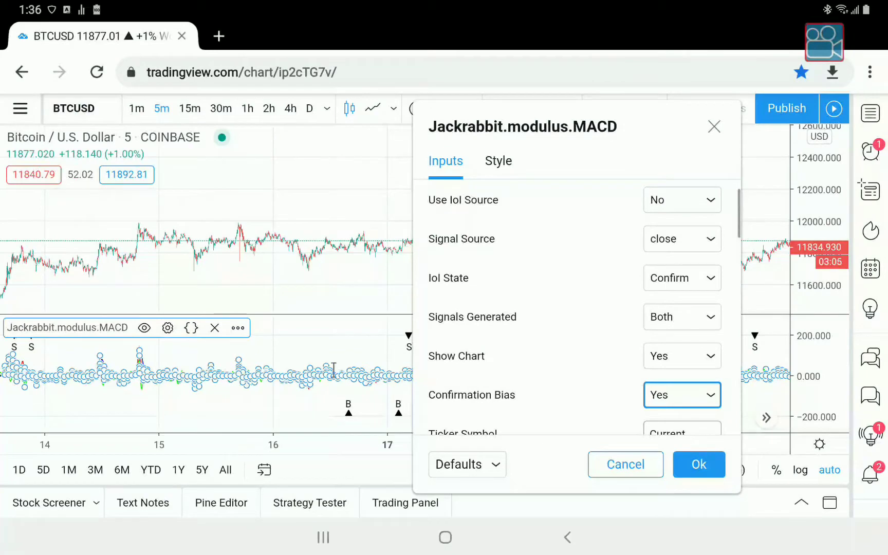
click(699, 462)
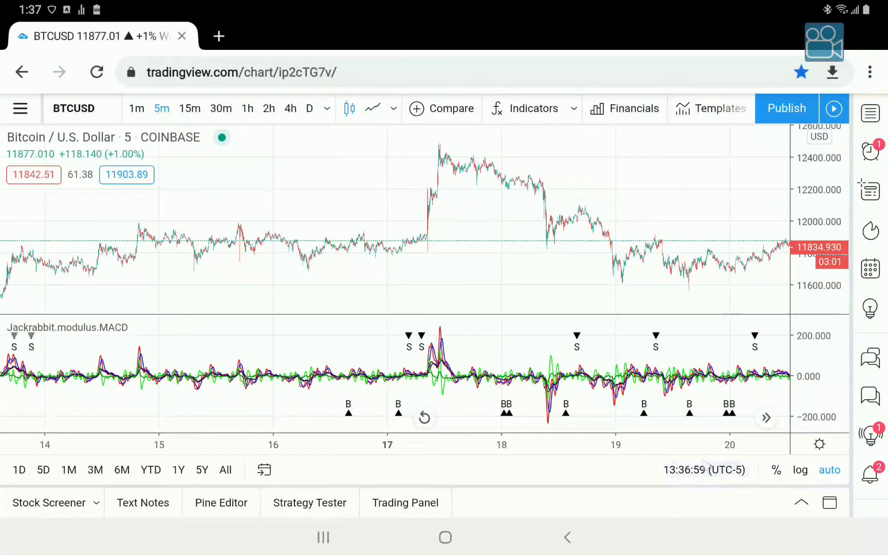
Examine the confirmed buy and sell signals against the price candles around the 20th, and return to the multi-day overview
scroll(574, 351, up, 5)
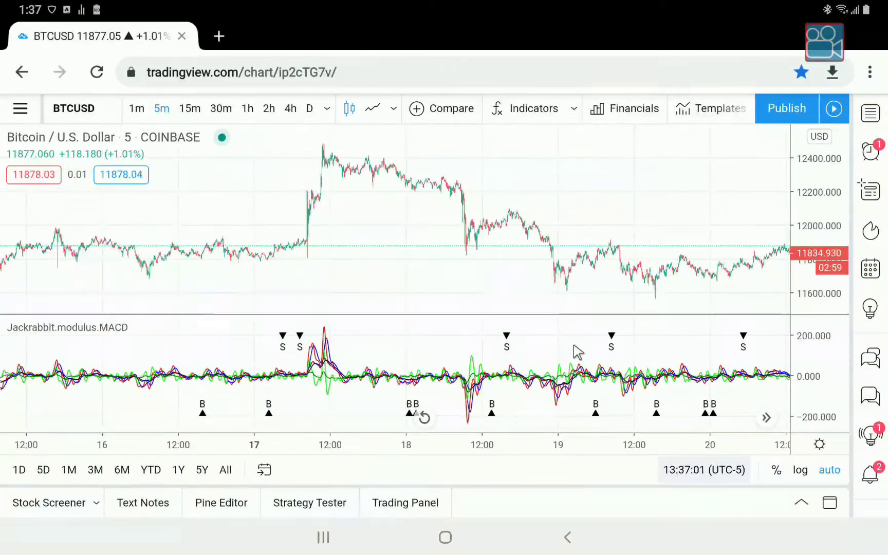
scroll(574, 350, up, 5)
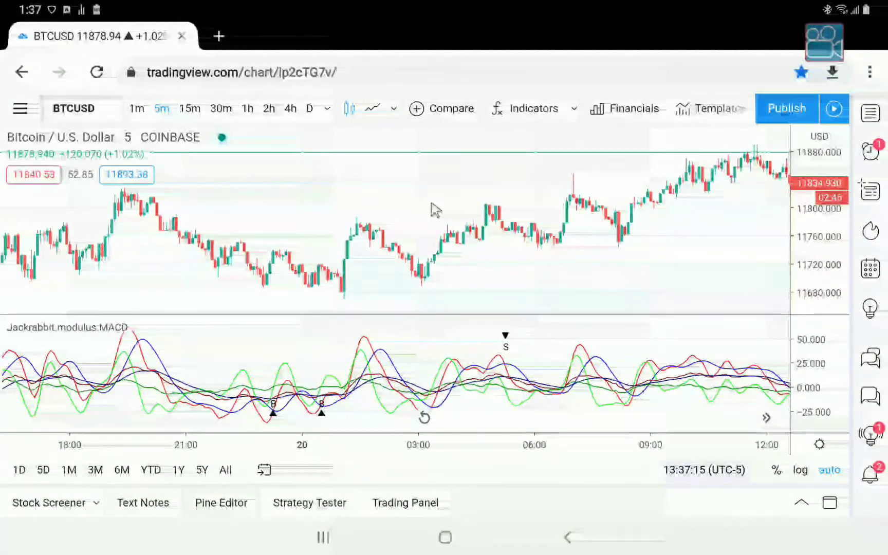
scroll(431, 203, up, 5)
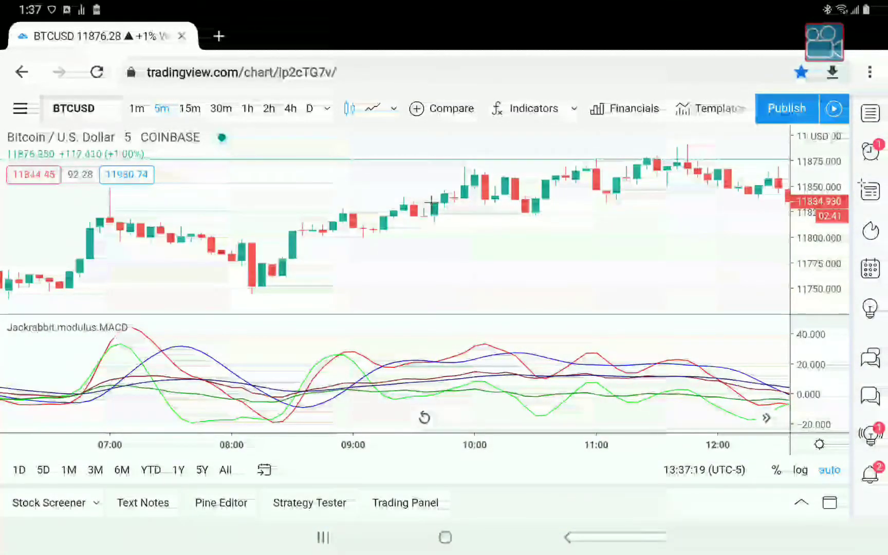
scroll(431, 203, left, 2)
scroll(431, 203, left, 10)
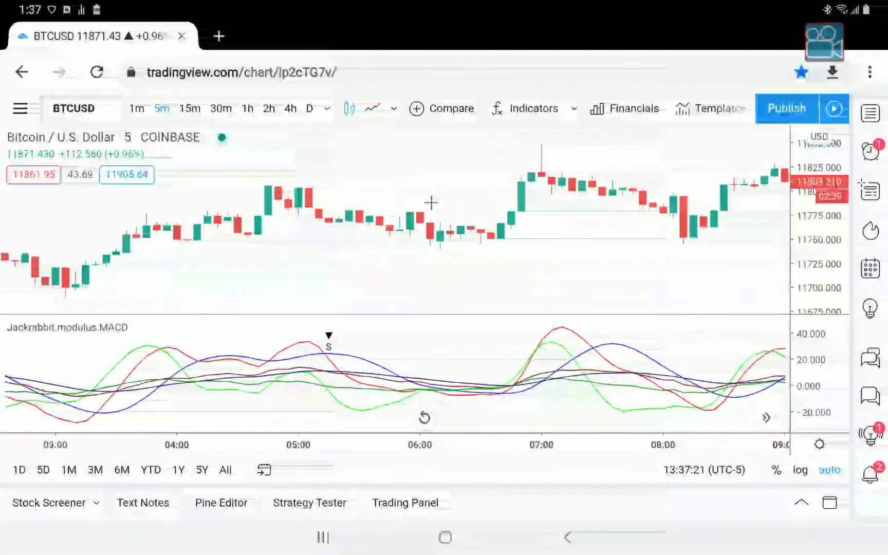
scroll(431, 203, left, 6)
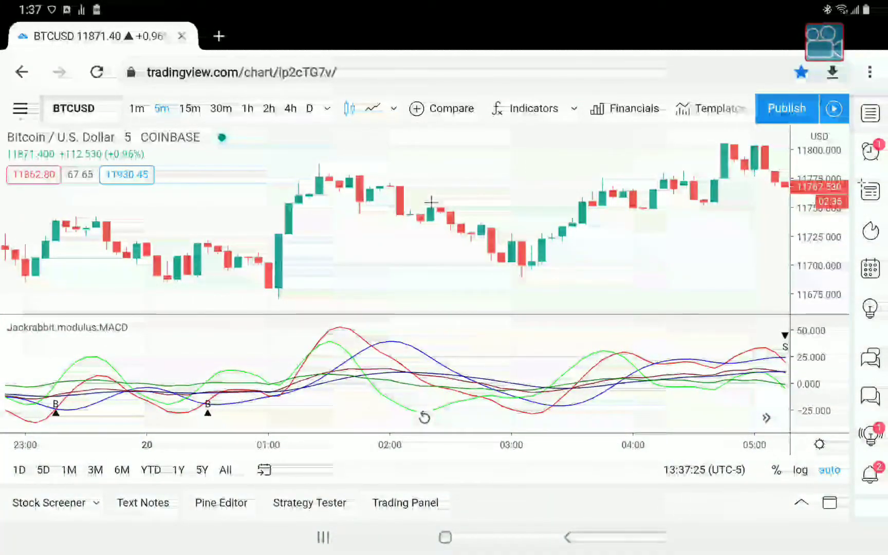
scroll(431, 203, left, 5)
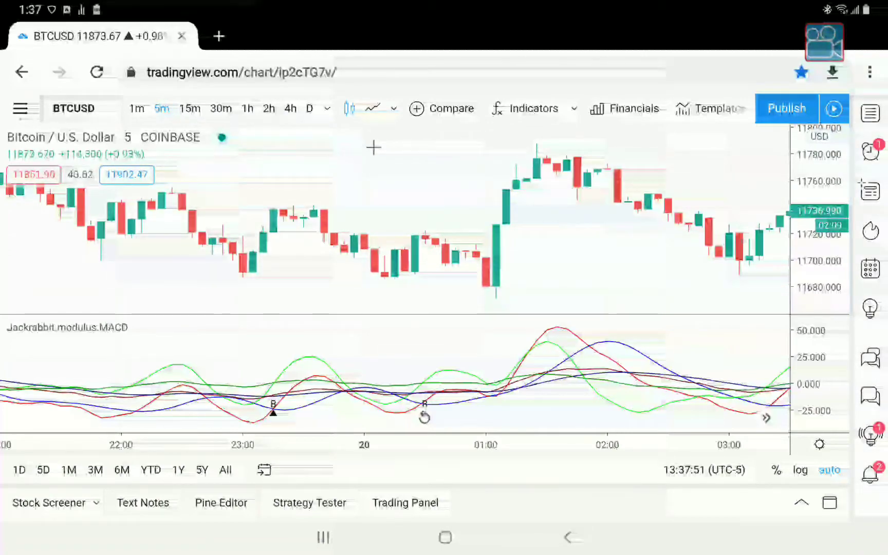
scroll(375, 154, down, 5)
scroll(382, 162, down, 4)
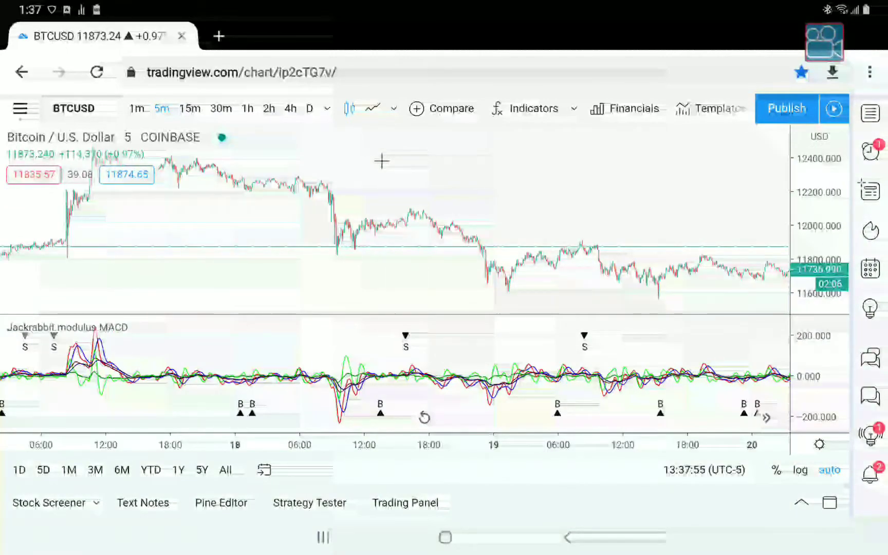
scroll(382, 161, down, 1)
scroll(382, 161, down, 7)
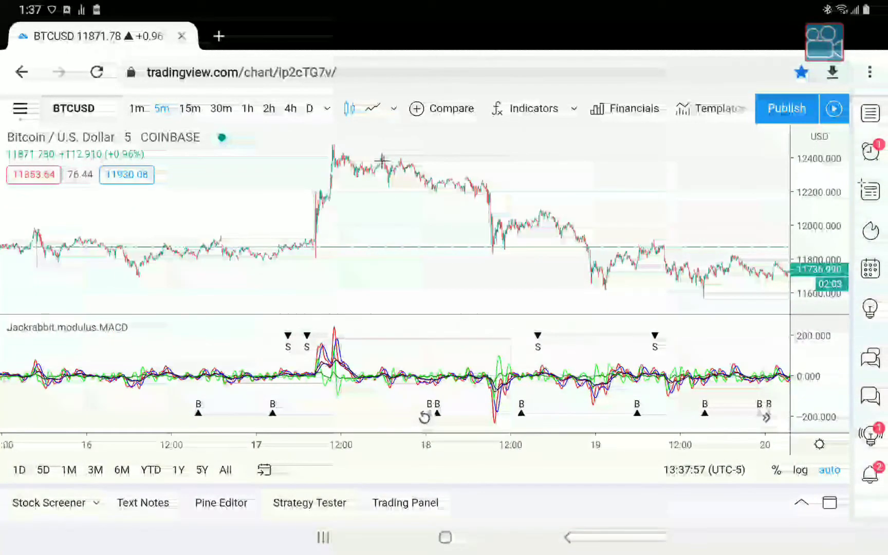
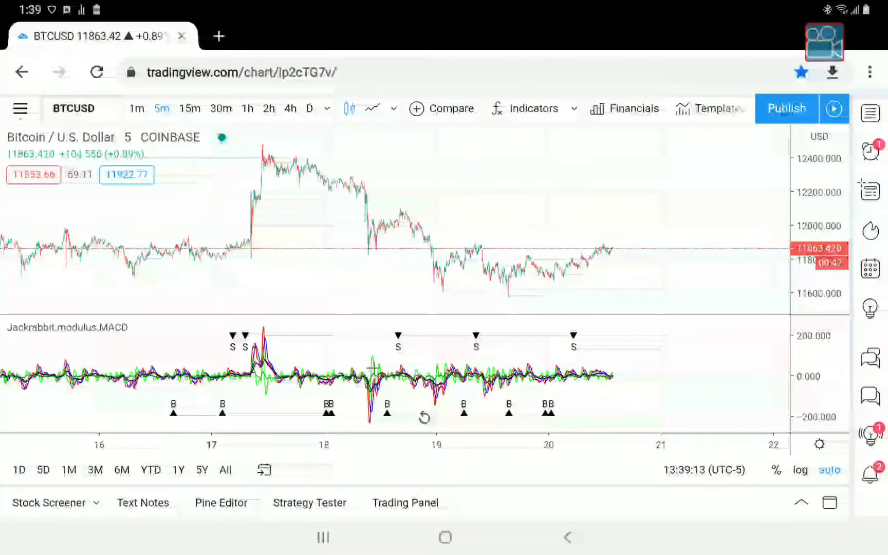
Set Confirmation Bias to No in the Jackrabbit.modulus.MACD inputs and apply the indicator settings
click(77, 329)
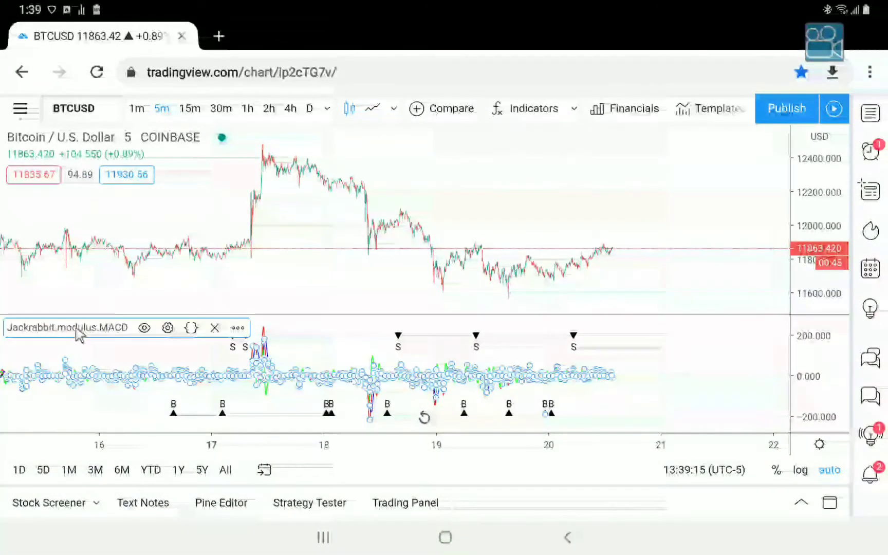
click(166, 329)
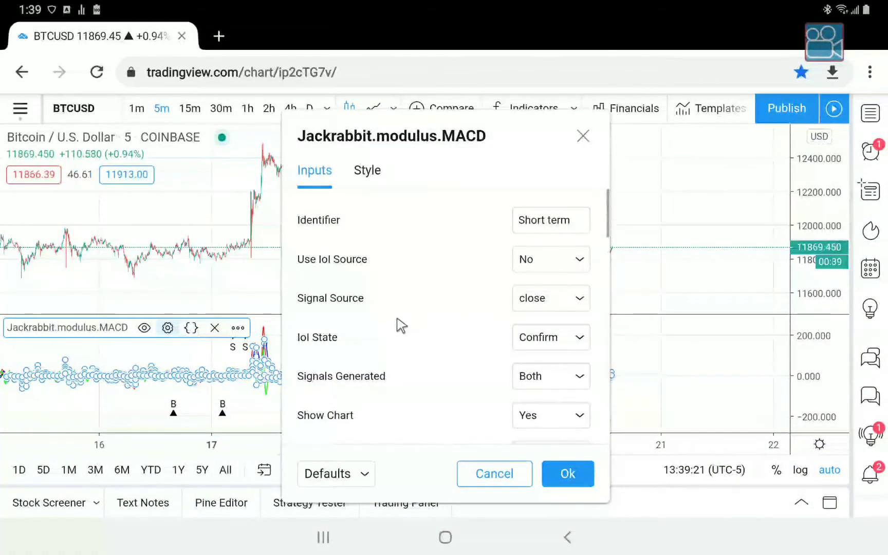
scroll(401, 325, down, 1)
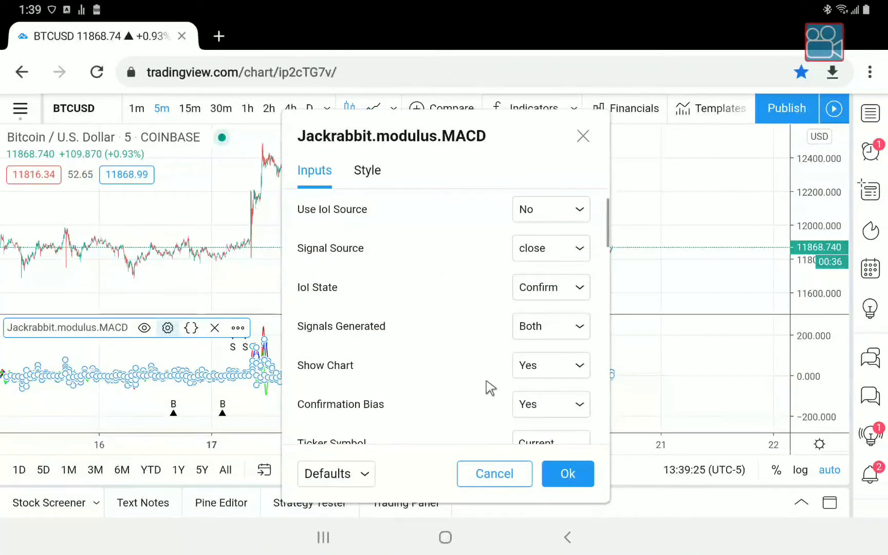
click(540, 411)
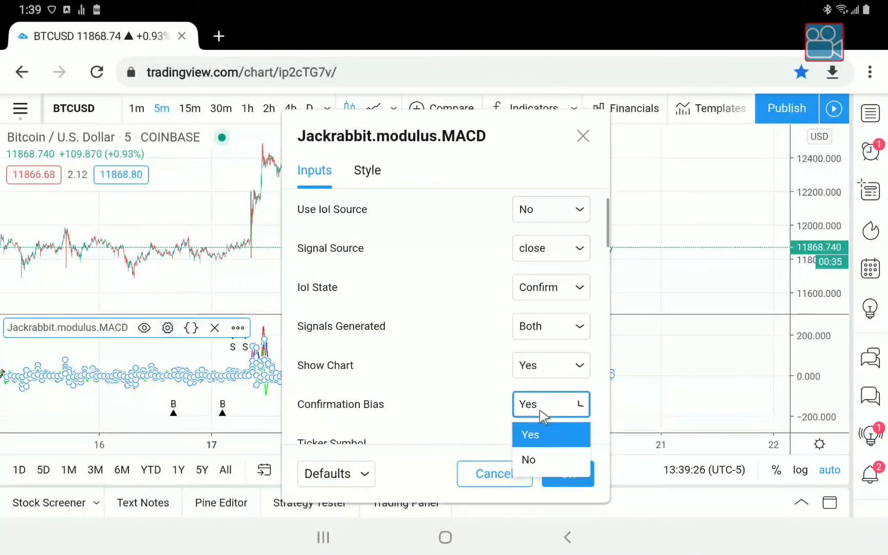
click(543, 458)
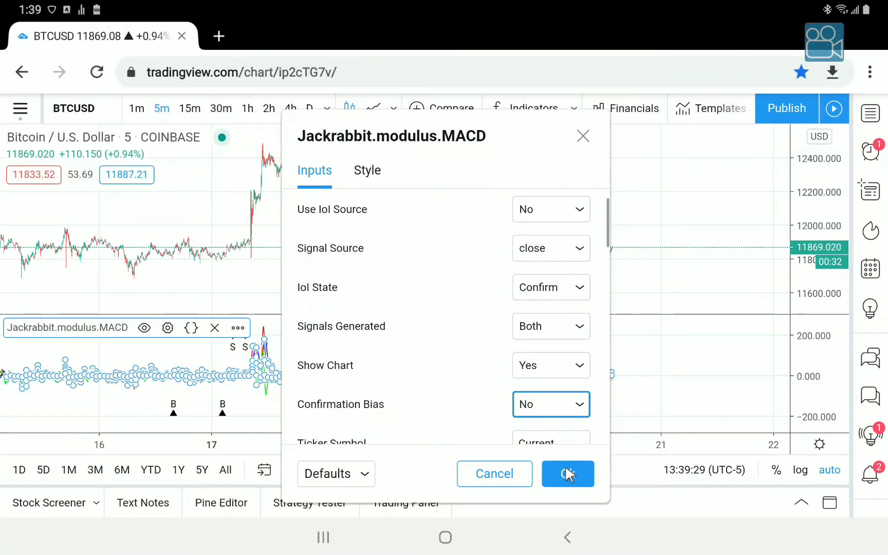
click(565, 468)
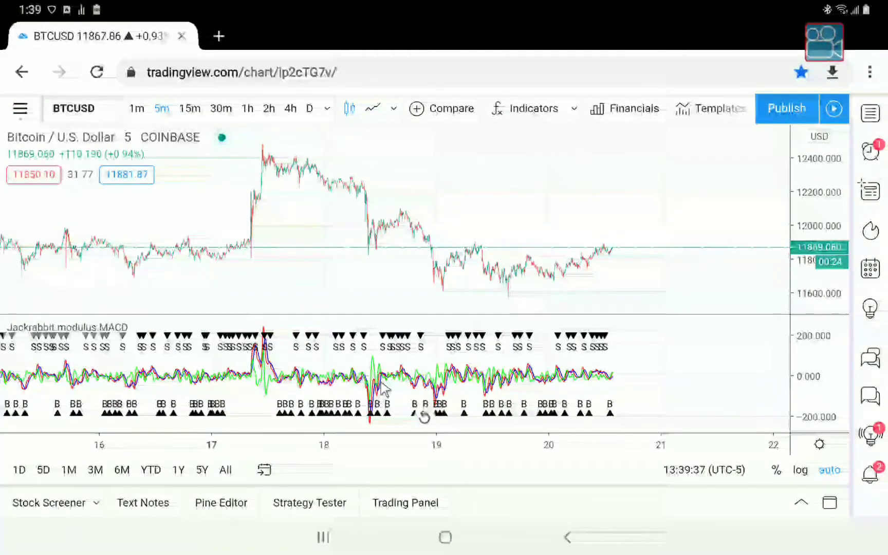
Examine the unconfirmed buy and sell signals against the price moves between the 16th and the 20th
scroll(270, 281, up, 4)
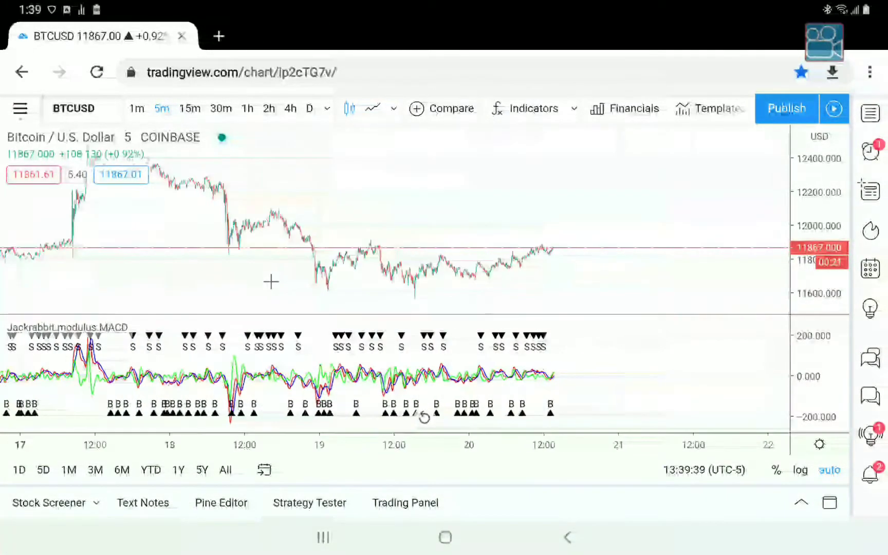
scroll(270, 281, left, 6)
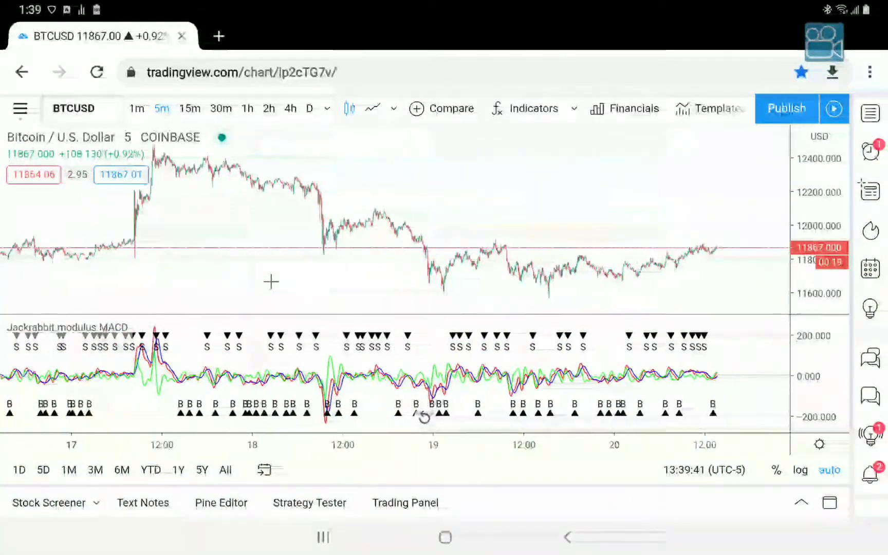
scroll(271, 281, left, 2)
scroll(270, 281, up, 4)
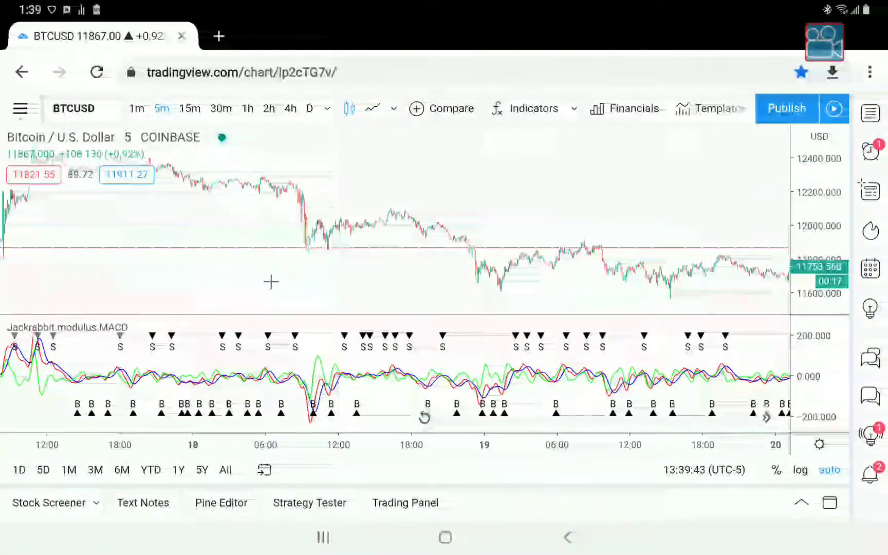
scroll(270, 281, left, 8)
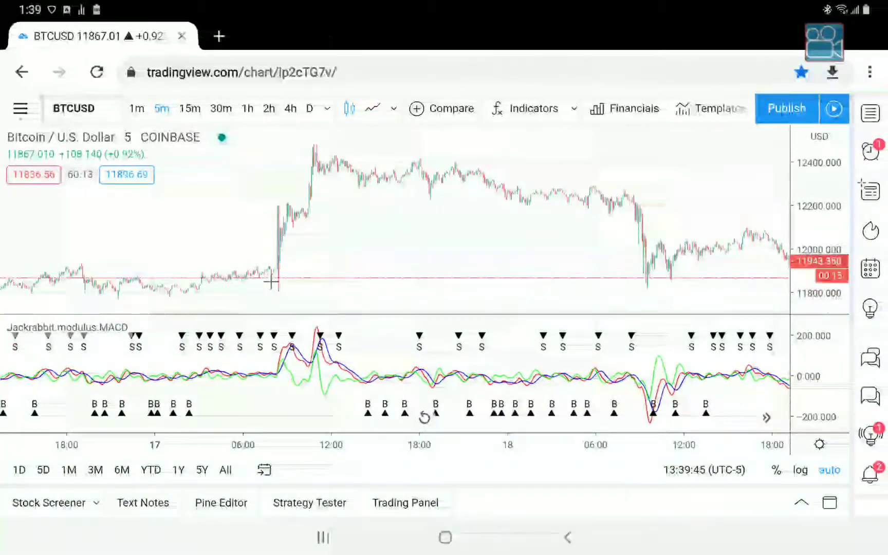
scroll(271, 281, left, 3)
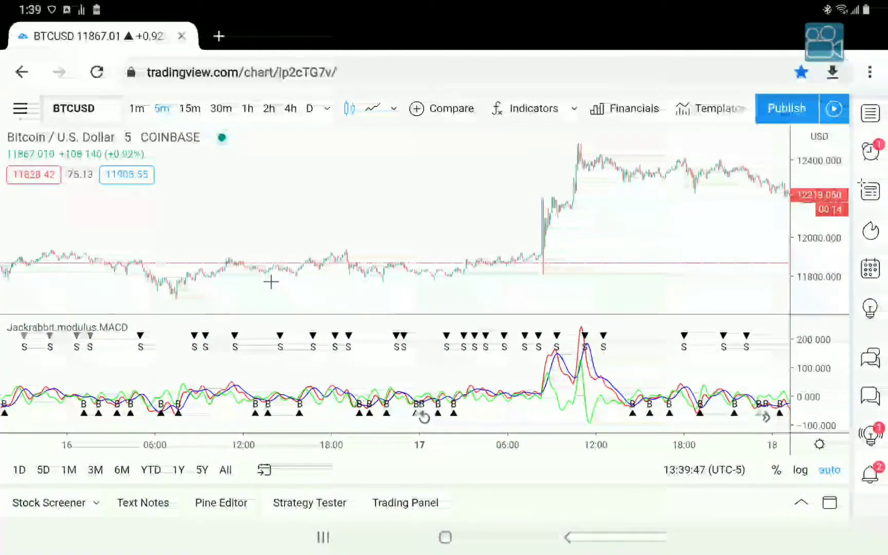
scroll(271, 281, right, 6)
scroll(271, 281, right, 1)
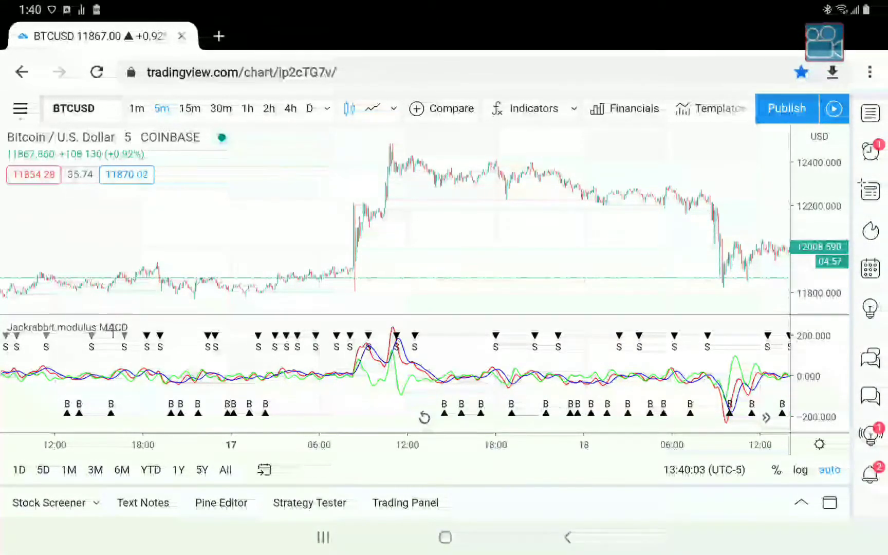
Set the Jackrabbit.modulus.MACD Fast Moving Average to EMA and apply the indicator settings
click(102, 328)
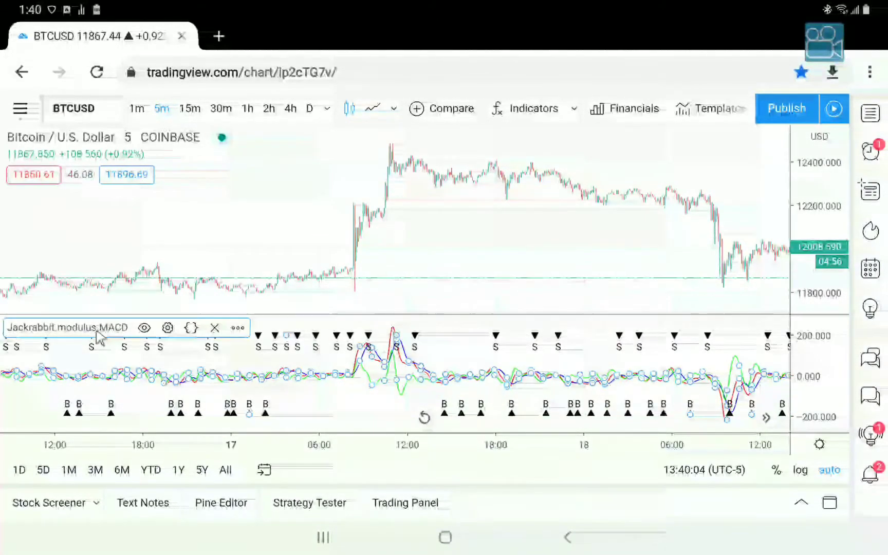
click(167, 328)
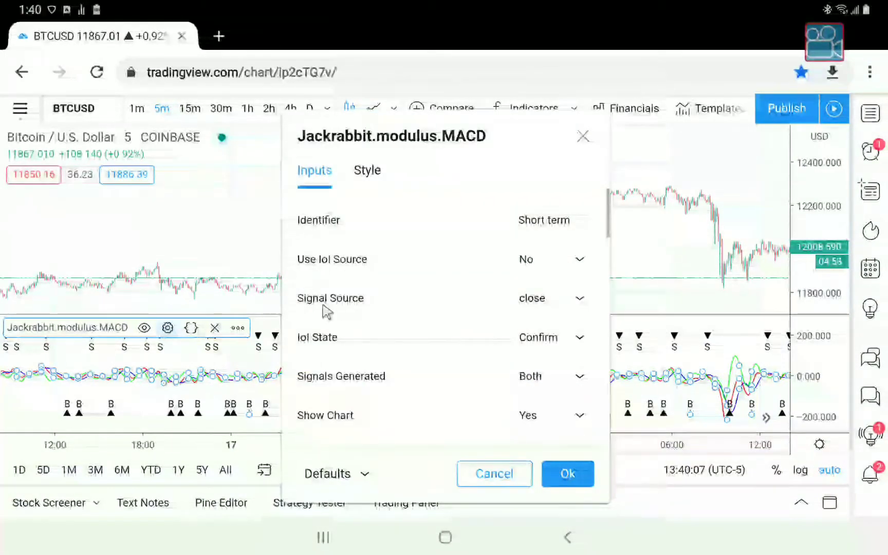
scroll(344, 286, down, 5)
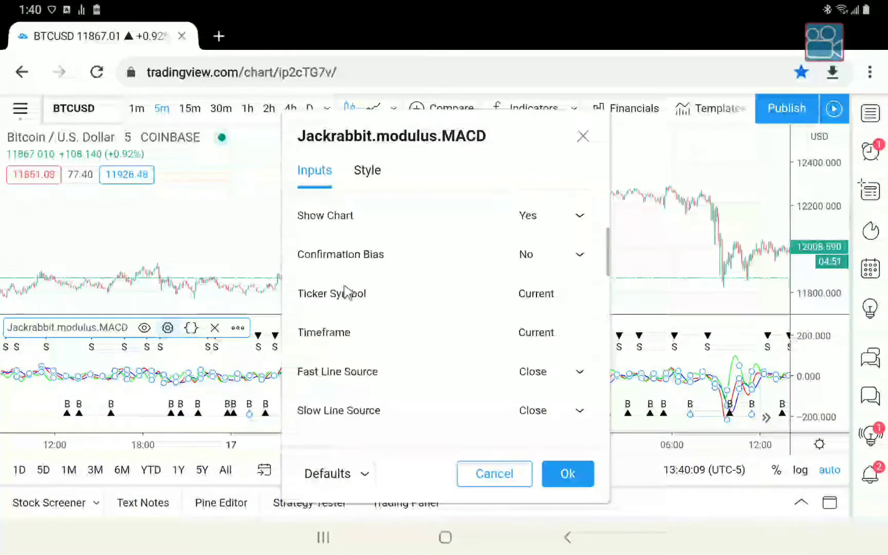
scroll(345, 287, down, 1)
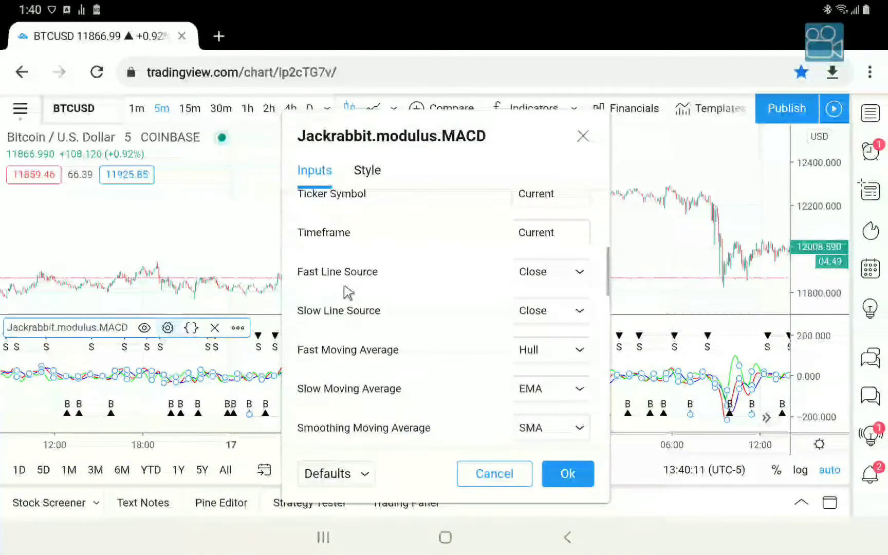
click(540, 350)
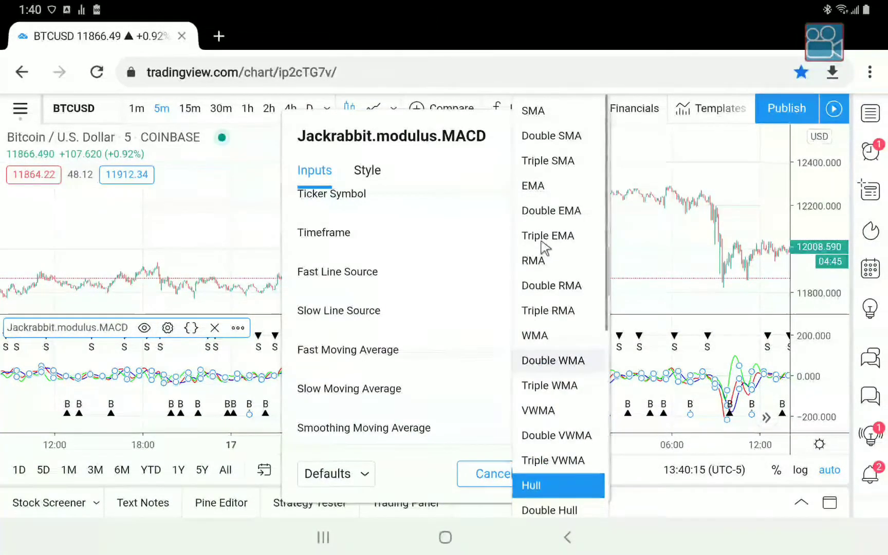
click(536, 185)
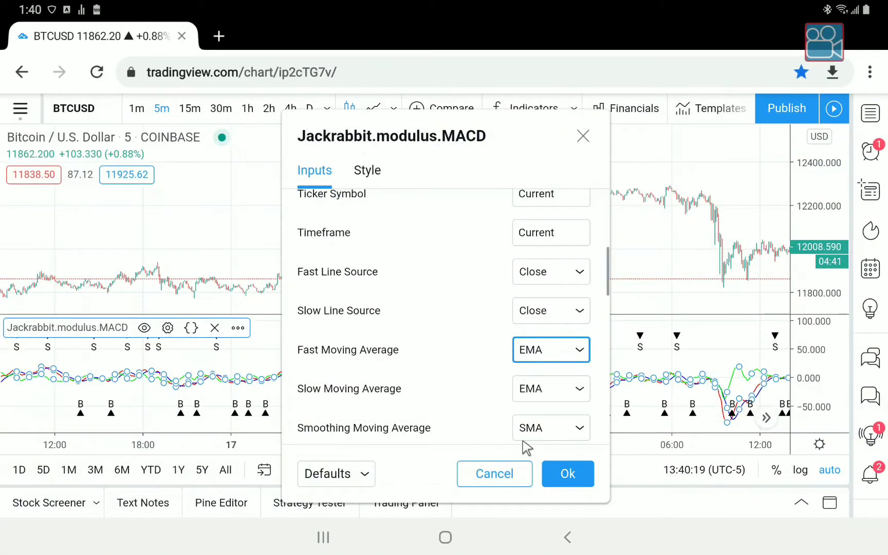
click(563, 473)
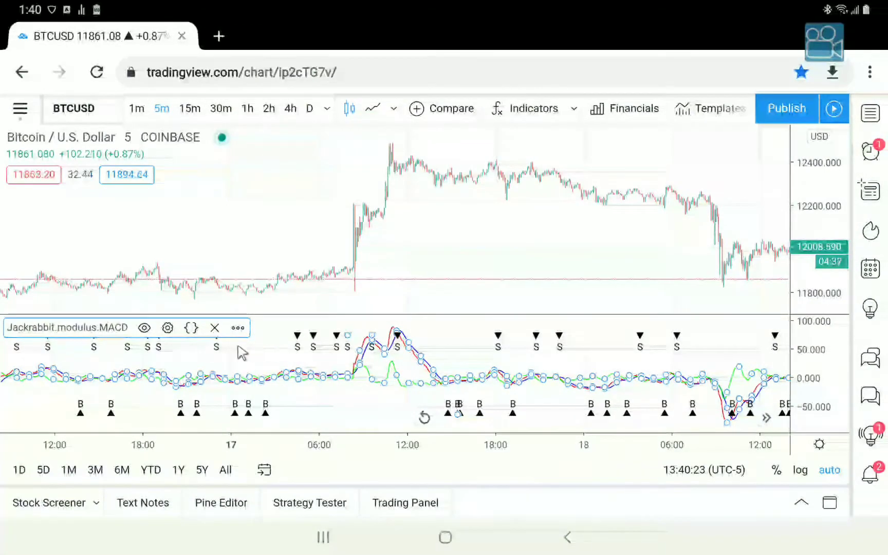
Reopen the MACD inputs, move the dialog to uncover more of the signals, and set Fast Line to 37, Slow Line to 73 and Smoothing to 13
click(167, 328)
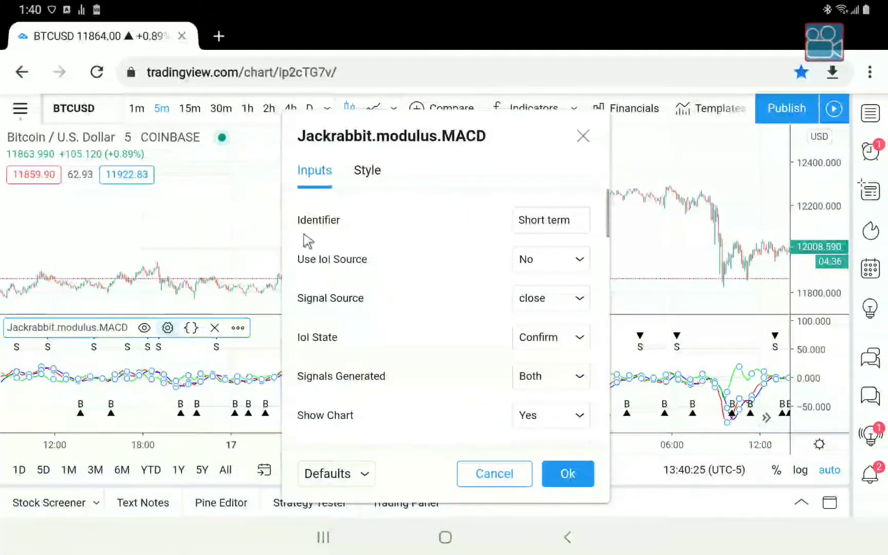
drag(351, 129, 610, 105)
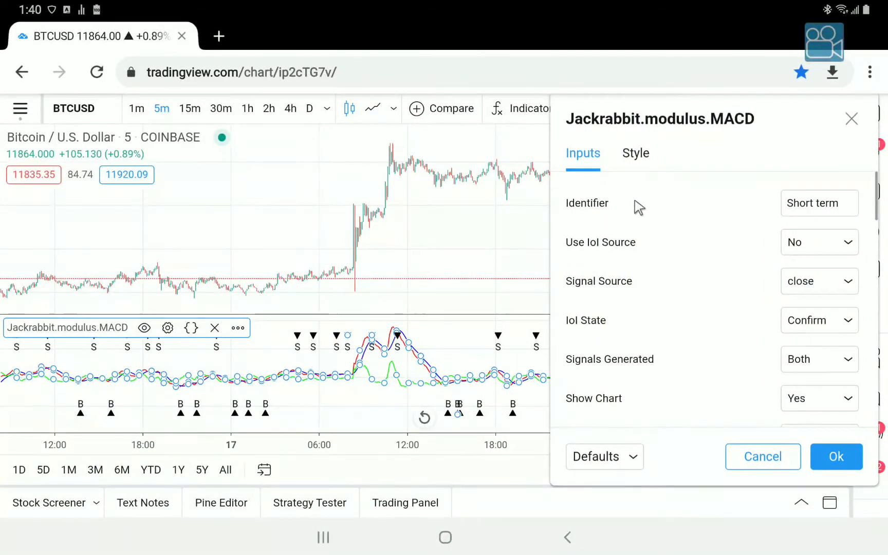
scroll(650, 212, down, 10)
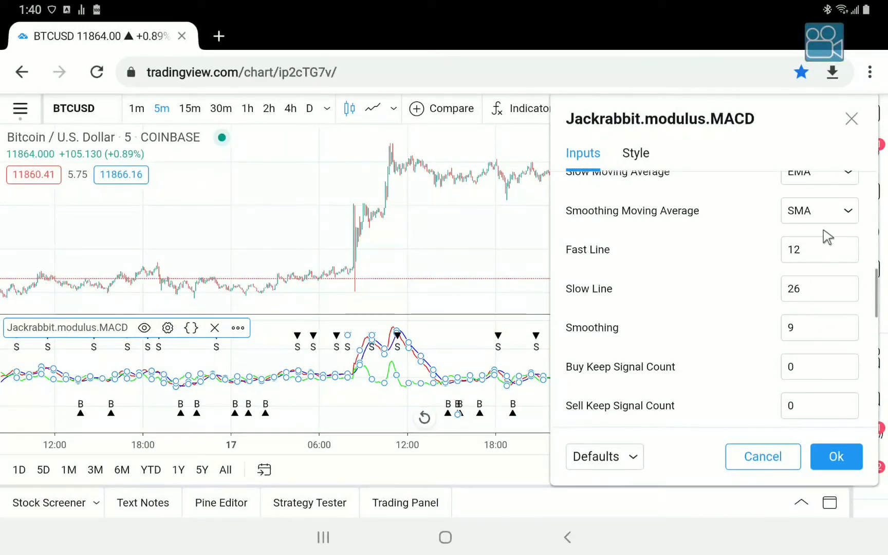
click(824, 254)
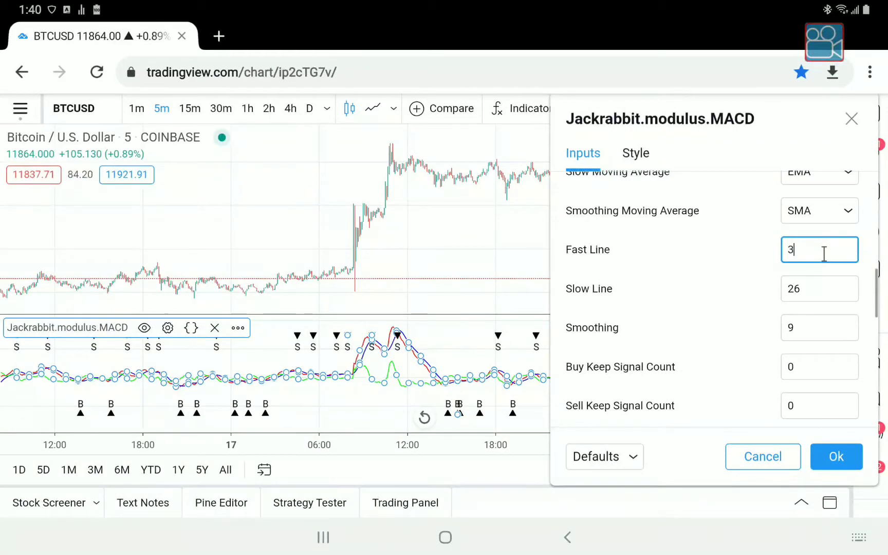
key(Tab)
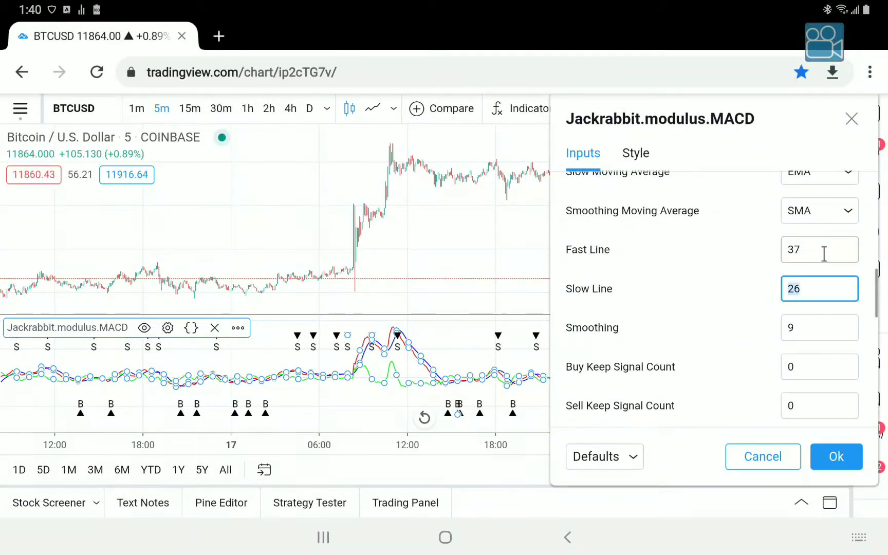
text(73)
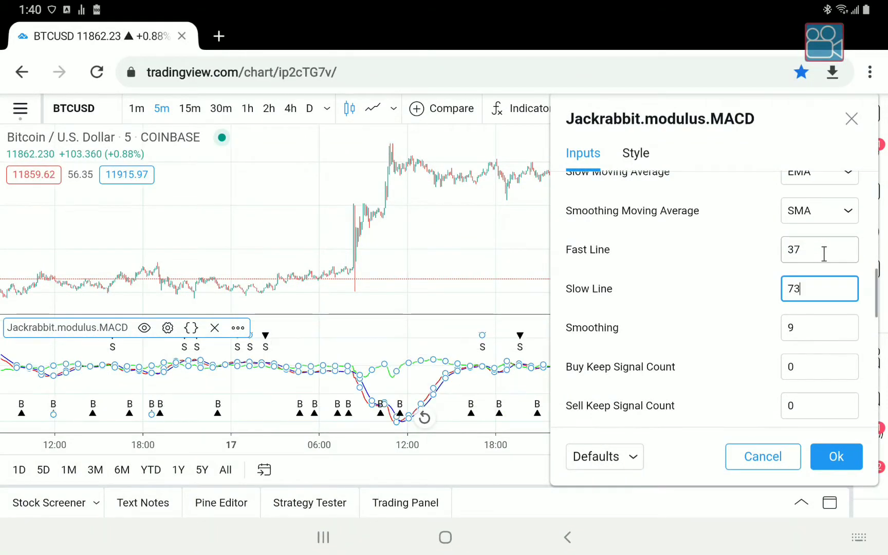
key(Tab)
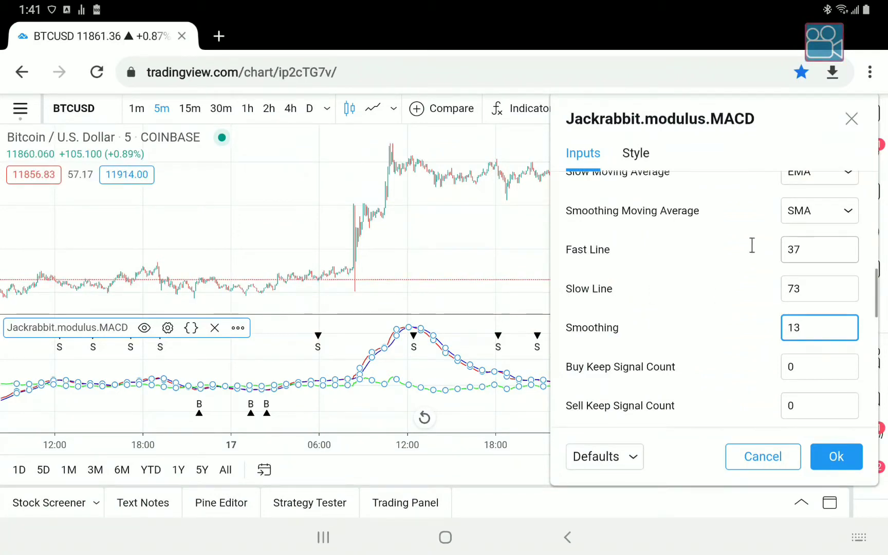
Set the MACD indicator's Fast Moving Average to SWMA
scroll(749, 244, up, 1)
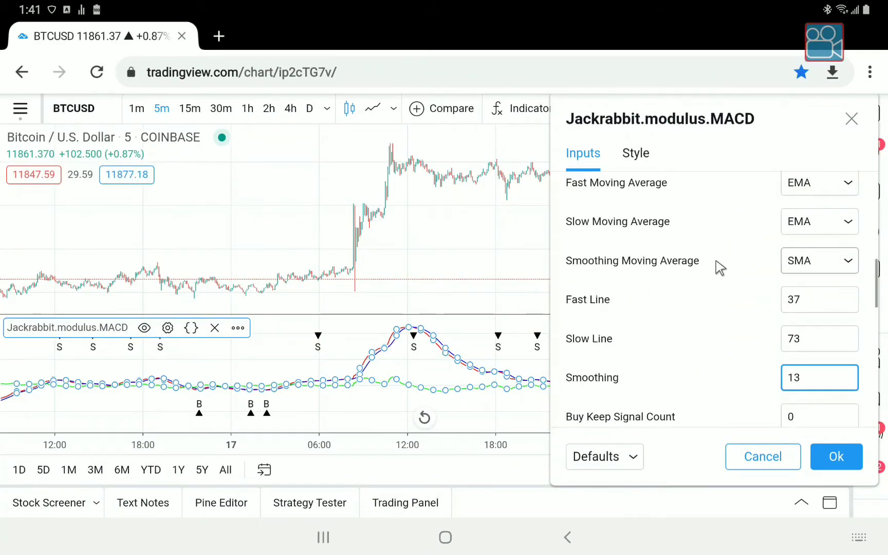
scroll(719, 267, up, 1)
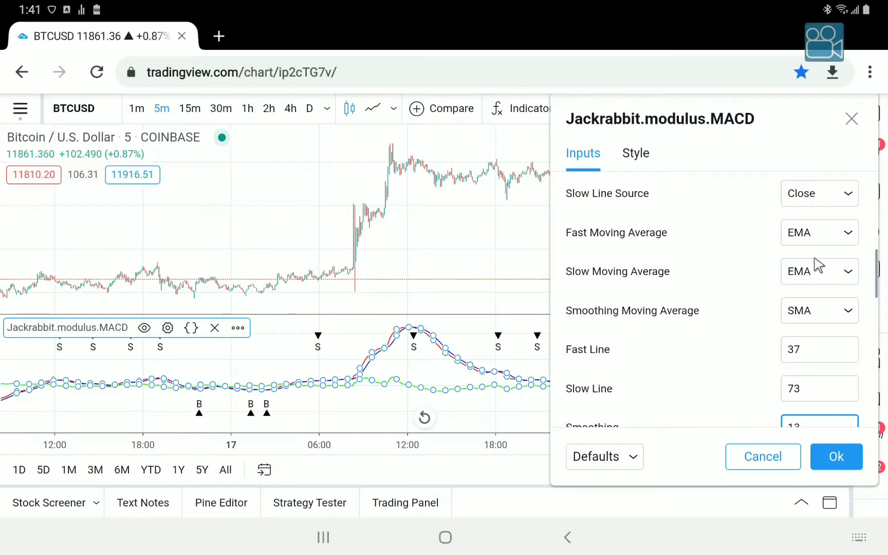
click(800, 238)
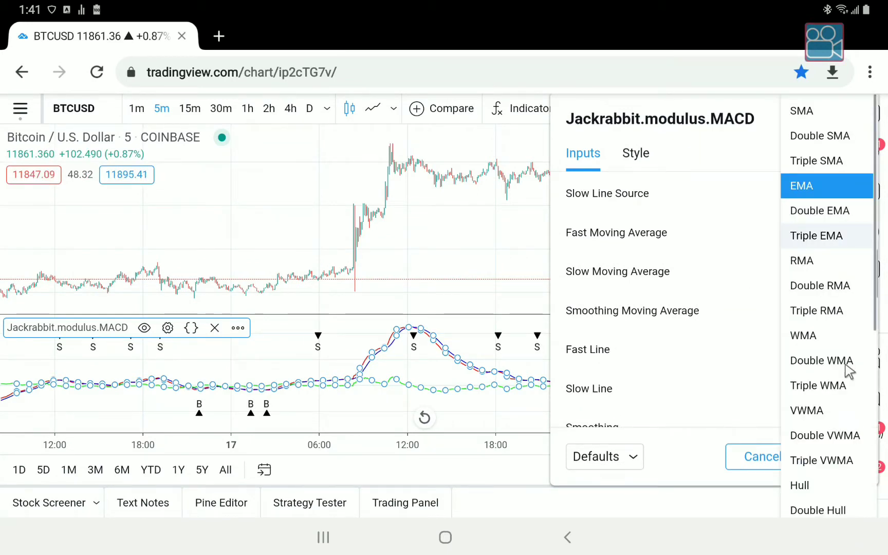
scroll(827, 436, down, 3)
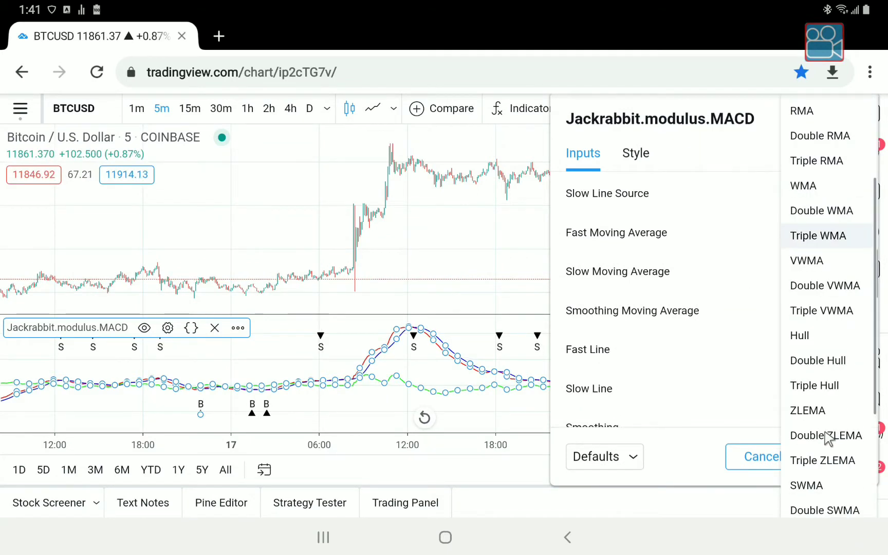
click(822, 485)
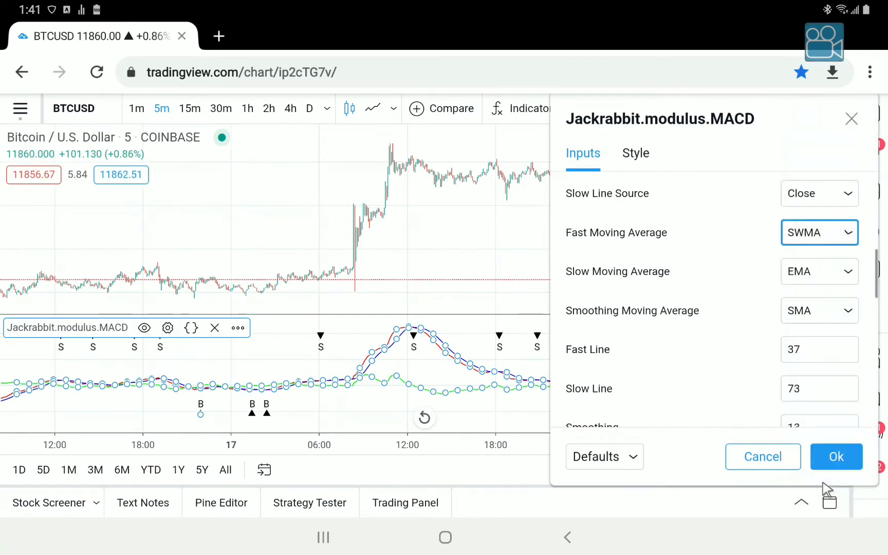
Set the MACD indicator's Slow Moving Average to SWMA to match the fast line
click(812, 278)
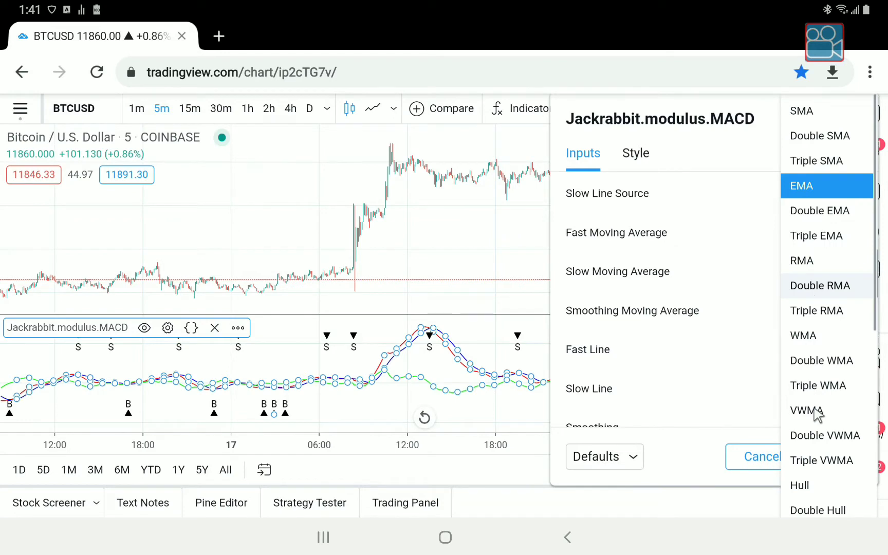
scroll(809, 411, down, 2)
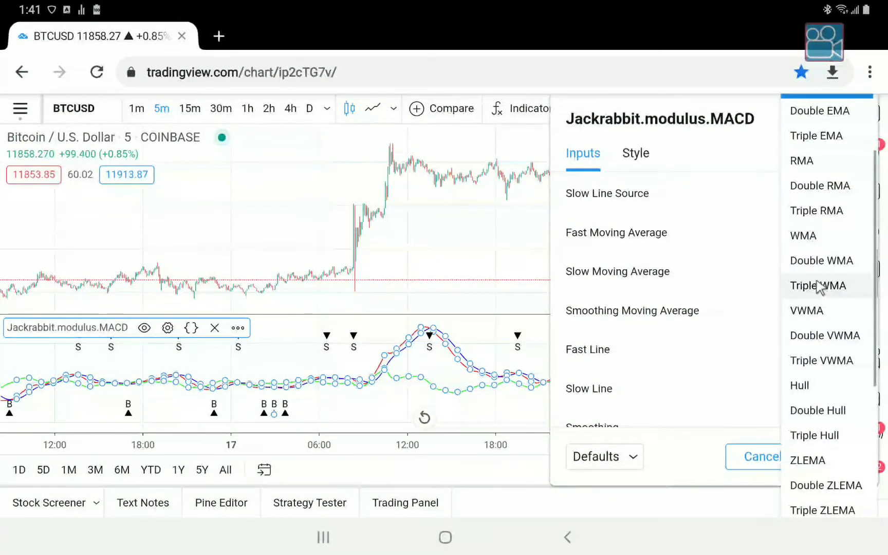
scroll(817, 285, up, 1)
scroll(820, 286, down, 2)
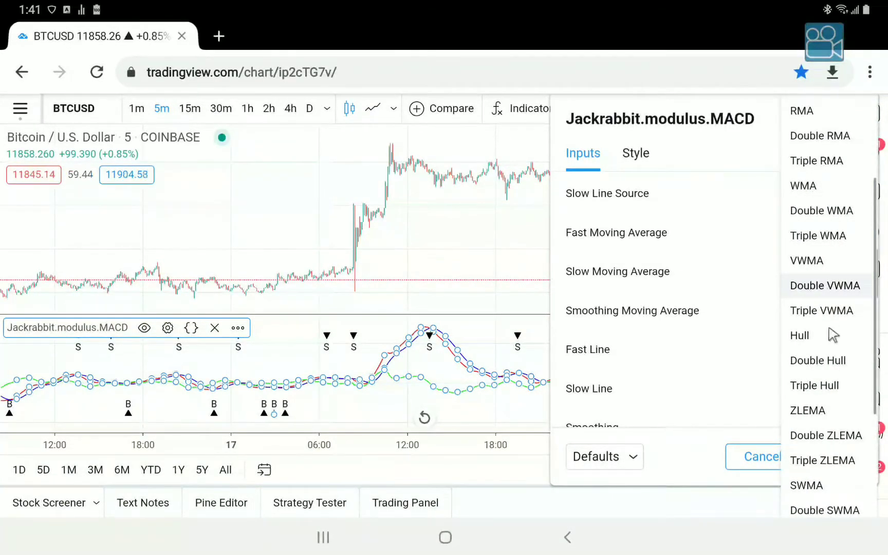
click(815, 481)
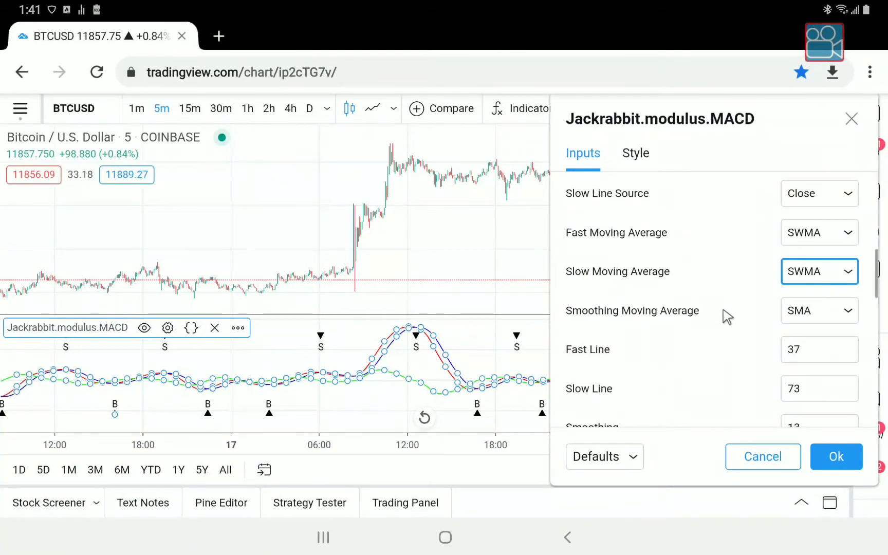
Check the remaining Jackrabbit.modulus.MACD line-length inputs and apply the indicator settings
scroll(724, 316, down, 1)
scroll(721, 316, down, 2)
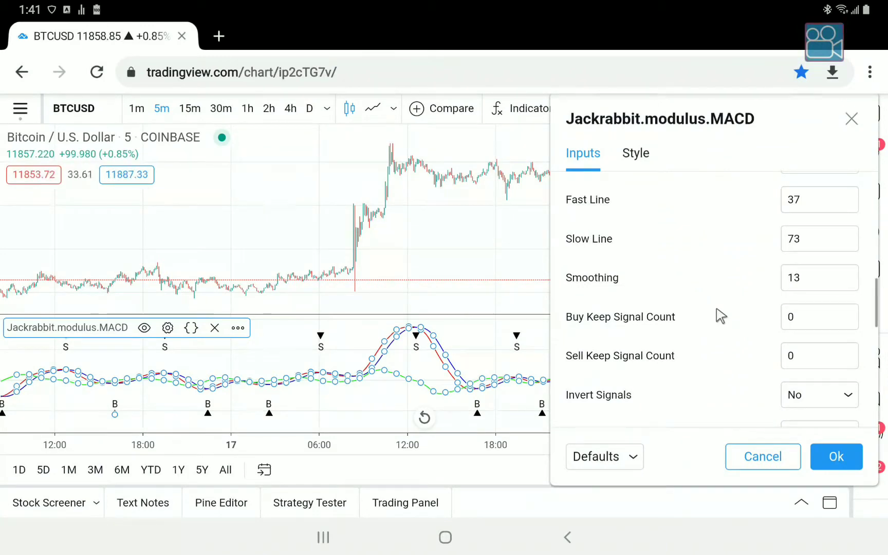
click(837, 456)
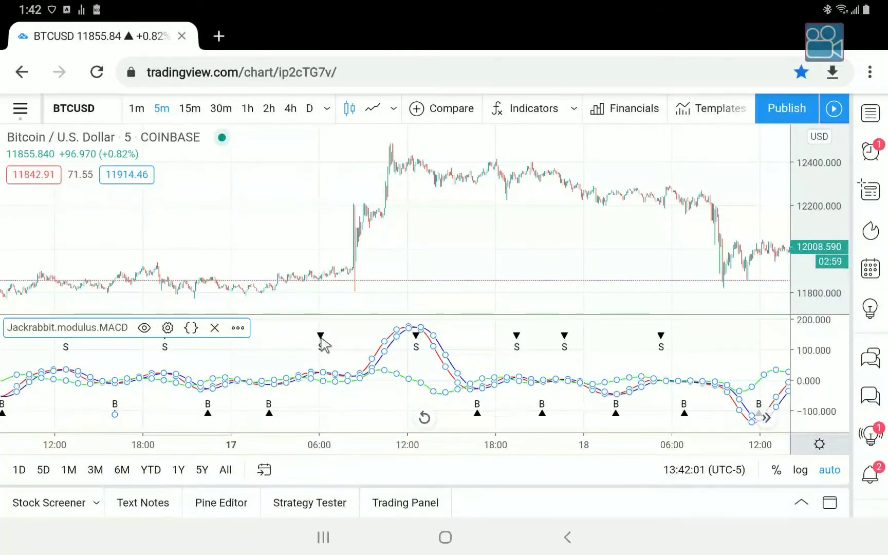
Set Confirmation Bias to Yes in the Jackrabbit.modulus.MACD inputs and apply the change
click(168, 328)
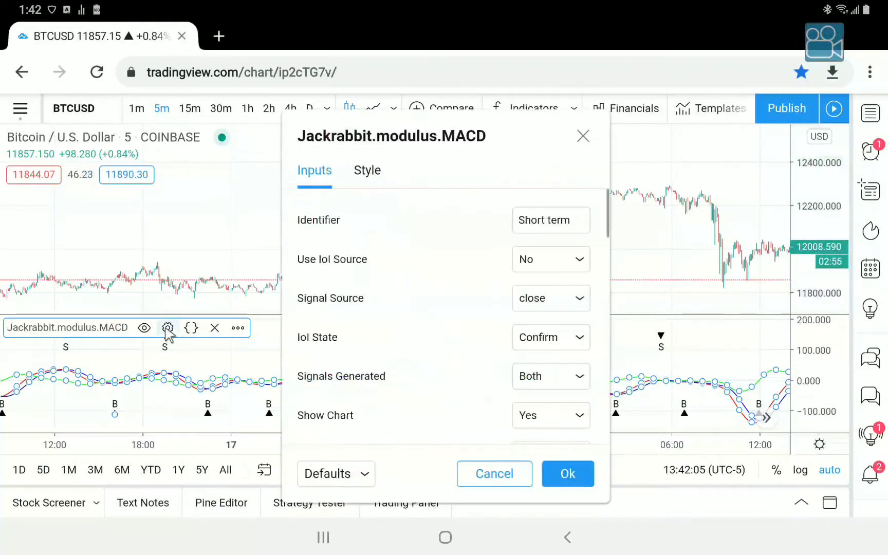
scroll(365, 310, down, 1)
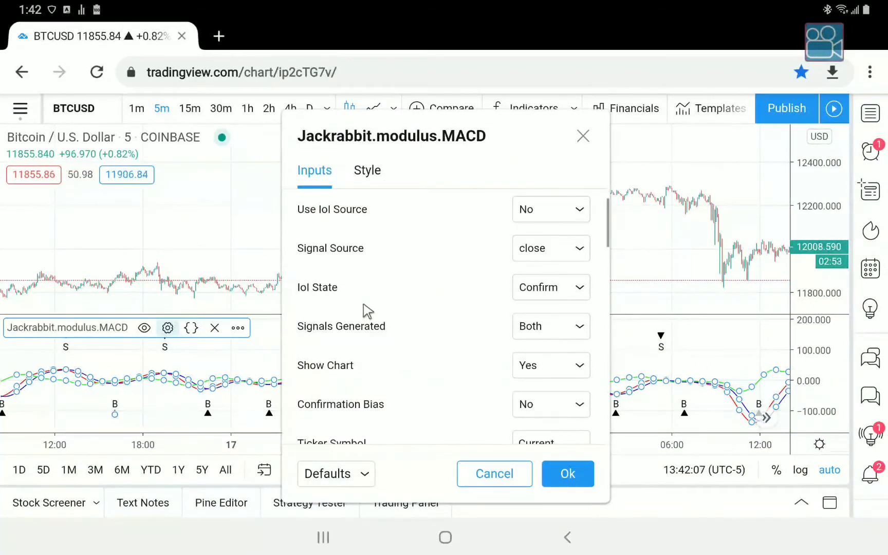
click(534, 408)
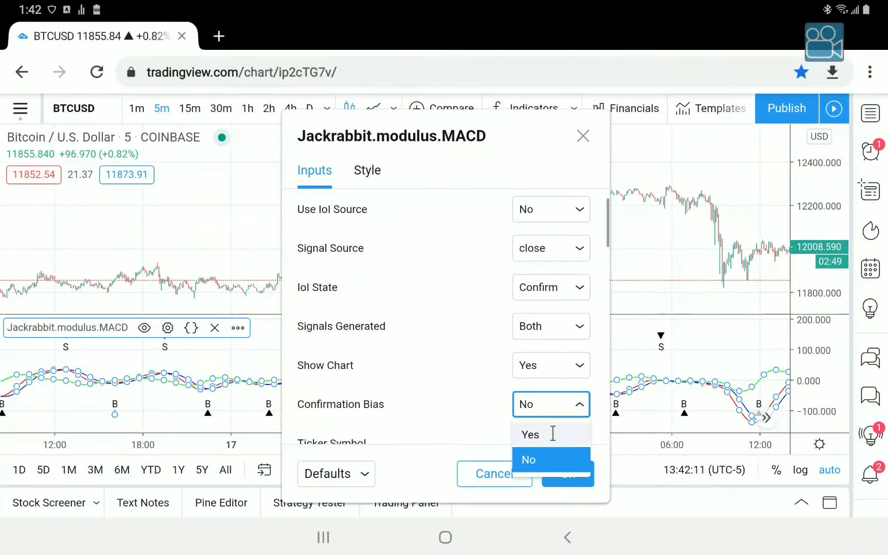
click(553, 434)
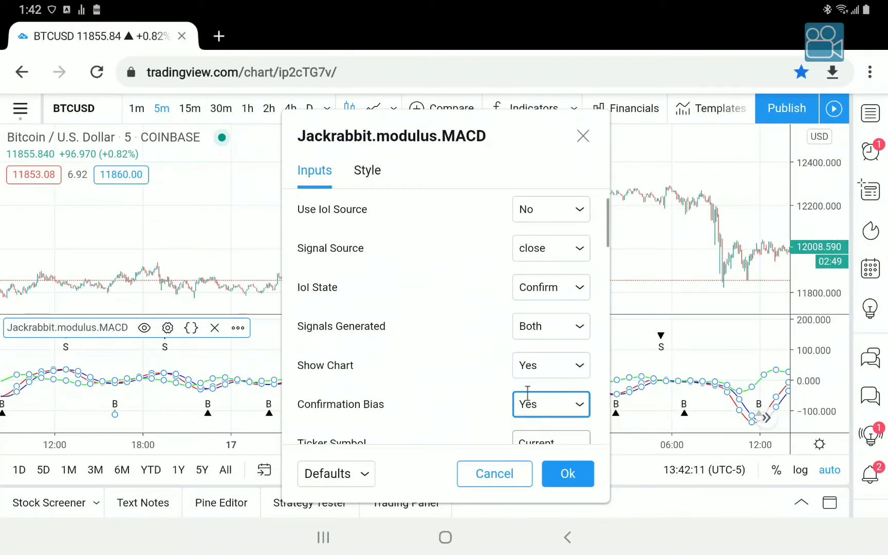
click(565, 475)
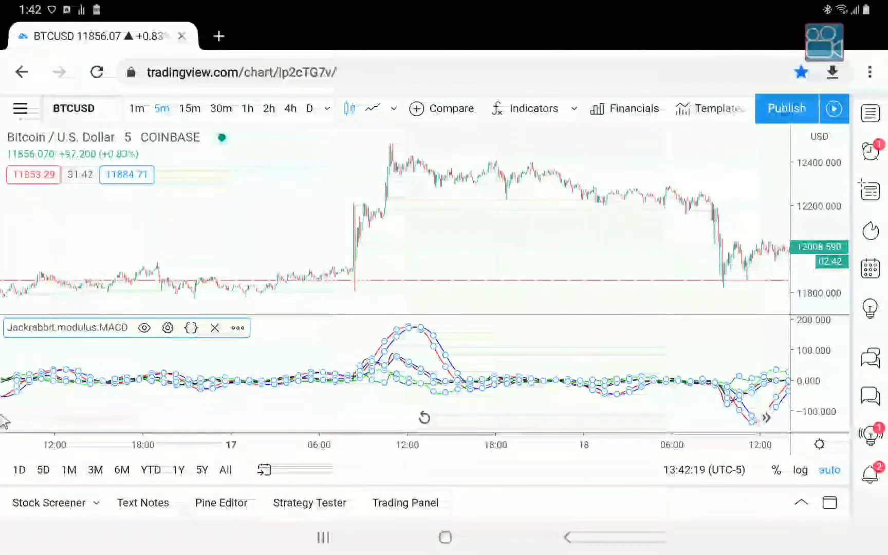
Dismiss the MACD settings without changes and examine the main and confirmation lines around the sharp price rise on the 17th
click(167, 328)
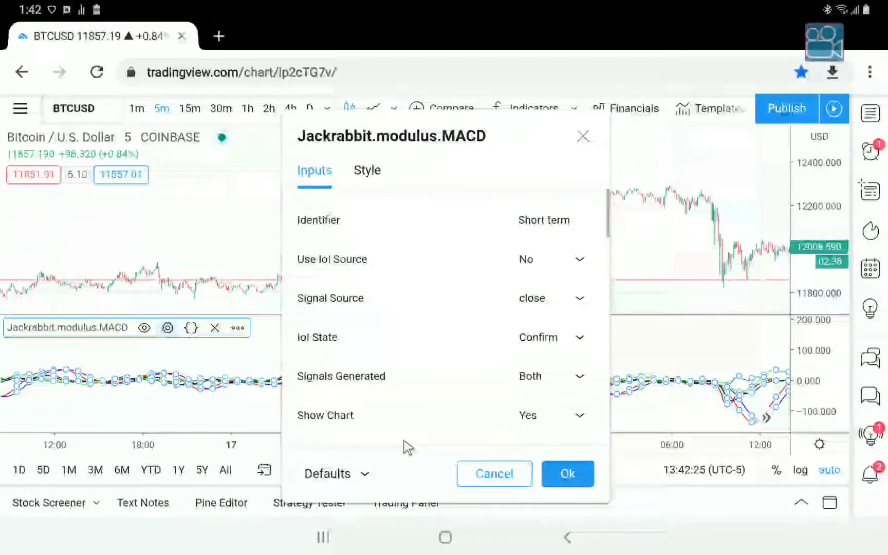
click(481, 481)
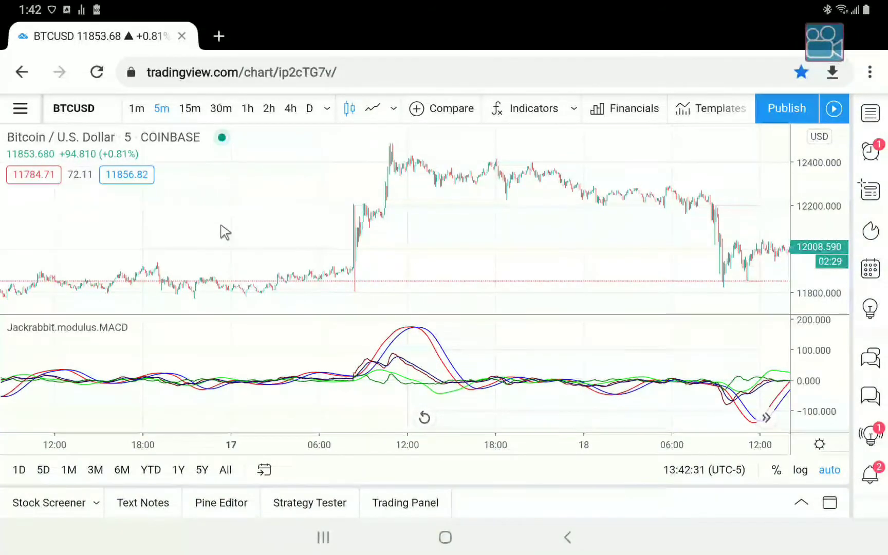
scroll(221, 225, up, 2)
scroll(221, 225, left, 10)
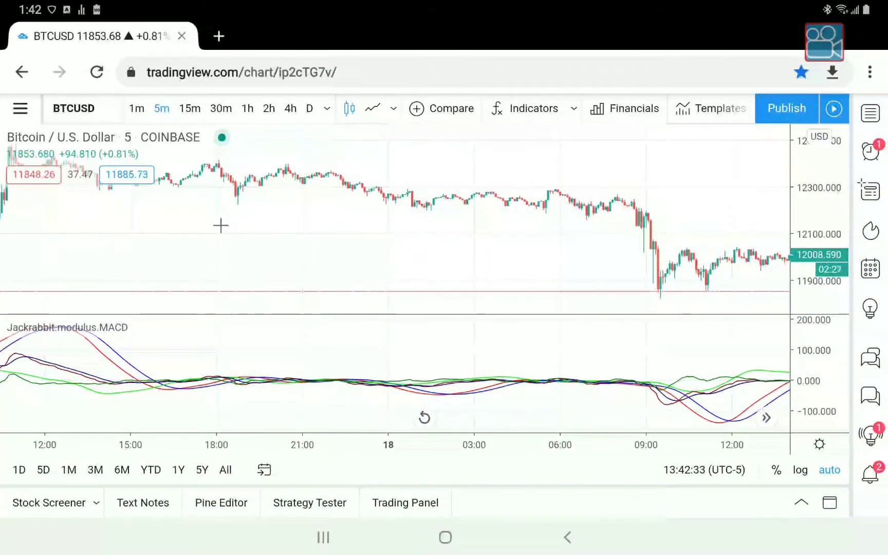
scroll(220, 225, left, 5)
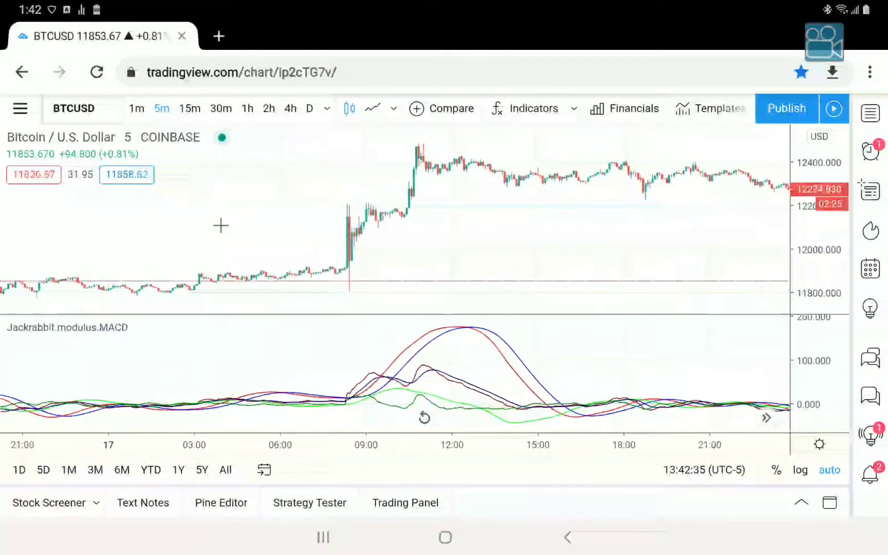
scroll(221, 225, up, 3)
scroll(220, 225, left, 8)
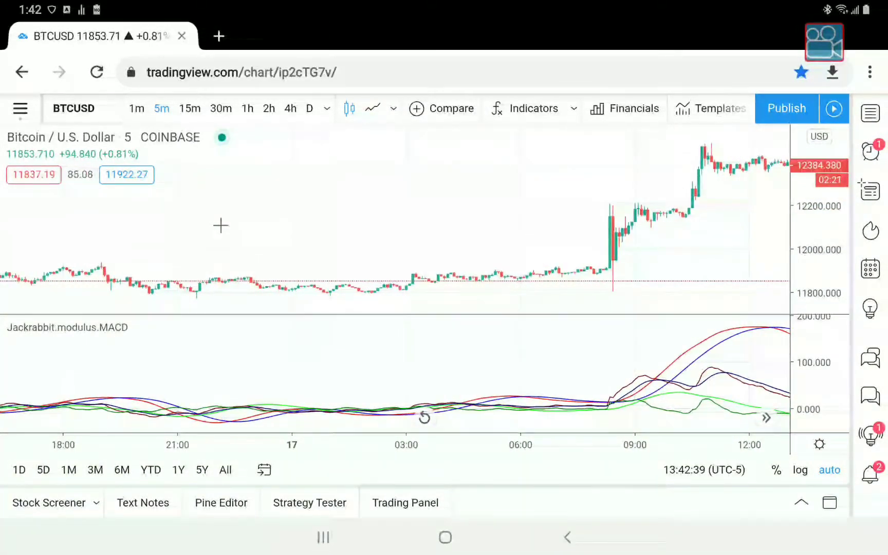
scroll(220, 225, right, 5)
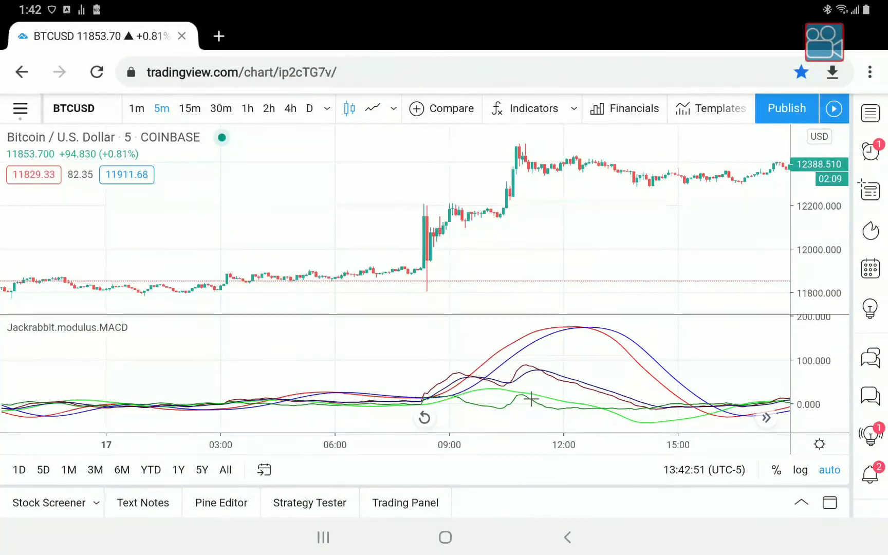
Reopen the Jackrabbit.modulus.MACD inputs and set Confirmation Smoothing Moving Average to SMA
click(80, 329)
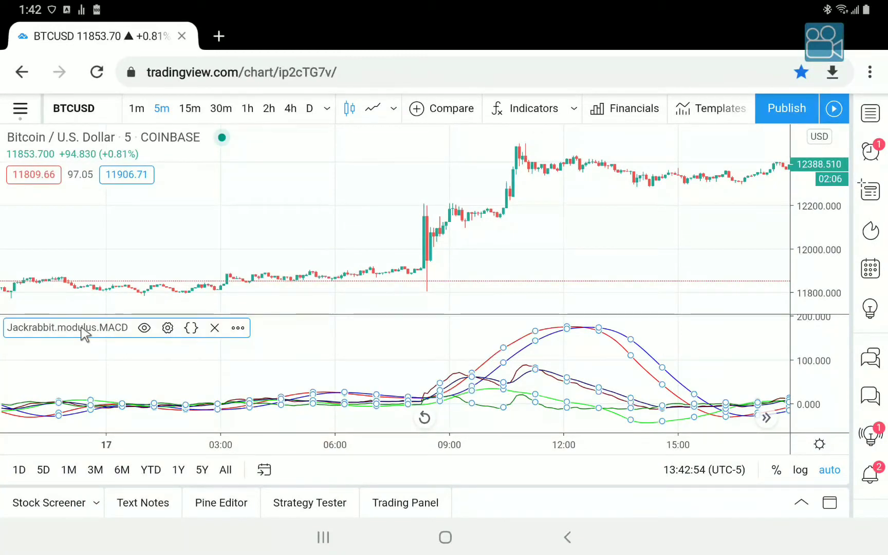
click(166, 327)
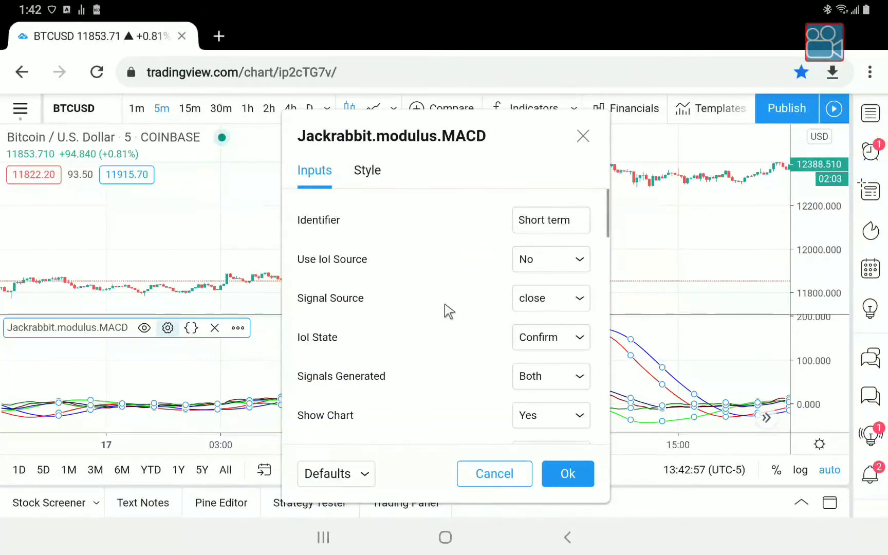
scroll(449, 311, down, 4)
scroll(448, 311, down, 4)
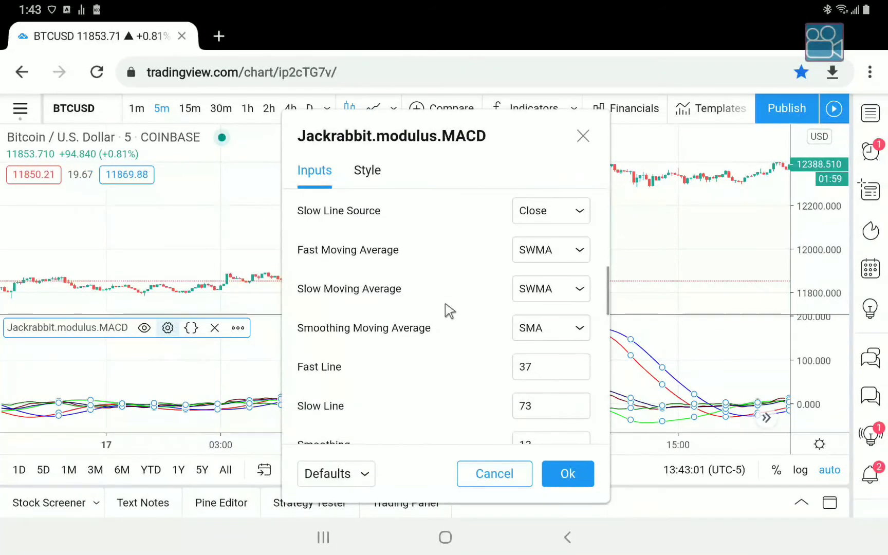
scroll(449, 311, down, 3)
scroll(448, 311, down, 2)
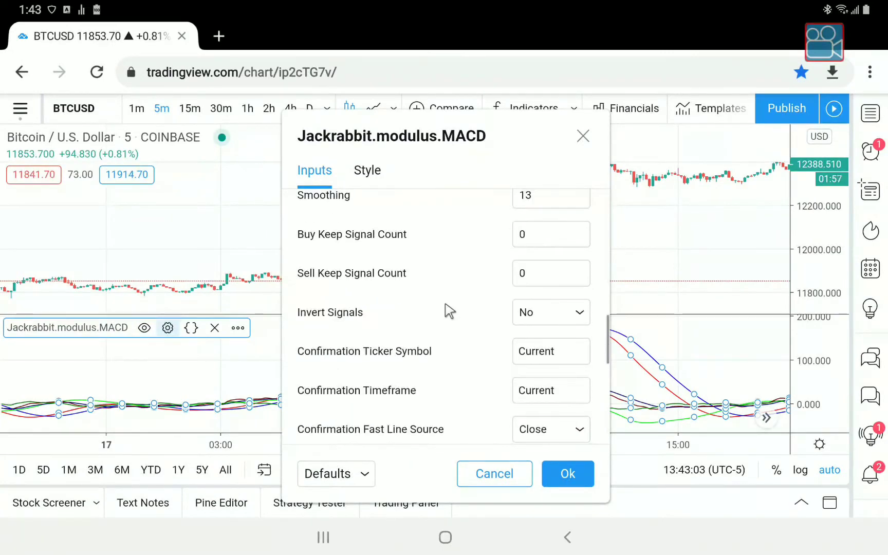
scroll(448, 311, down, 1)
scroll(448, 311, down, 3)
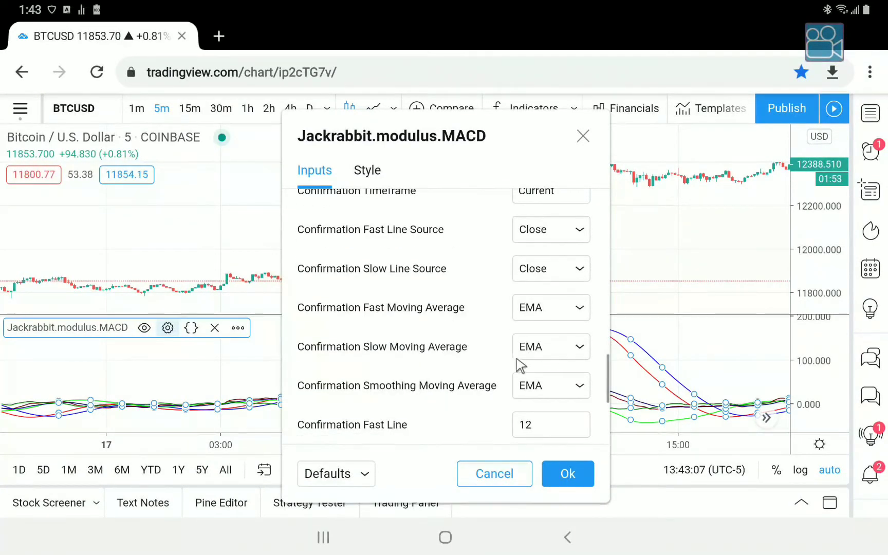
click(537, 395)
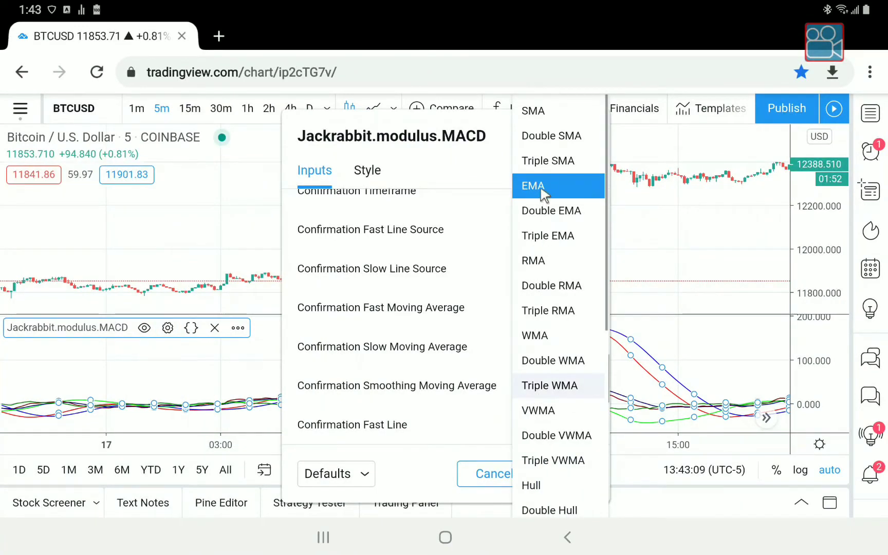
click(535, 112)
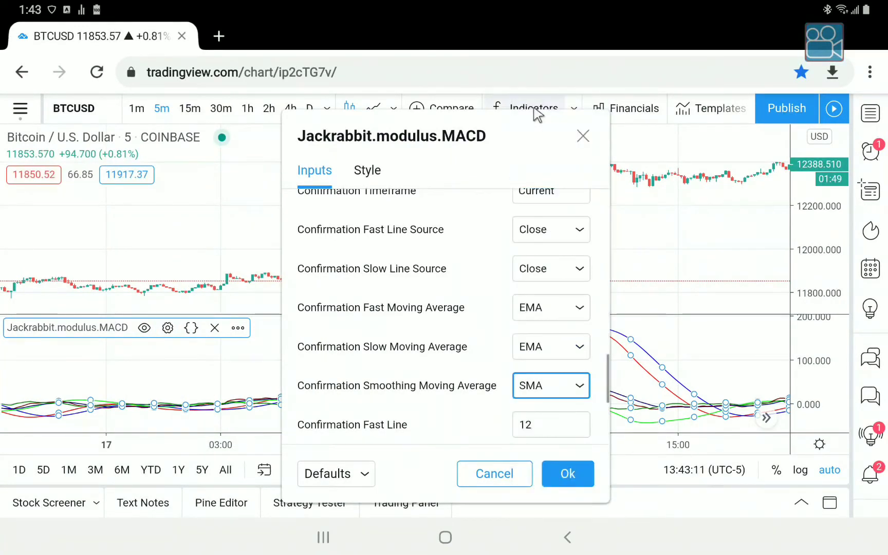
Set both Confirmation Fast Moving Average and Confirmation Slow Moving Average to Hull and apply the MACD settings
click(537, 307)
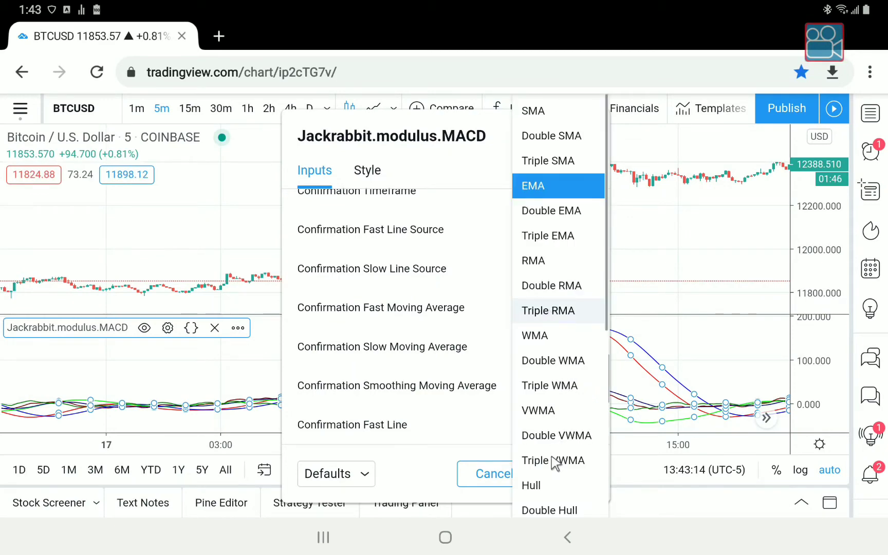
click(553, 487)
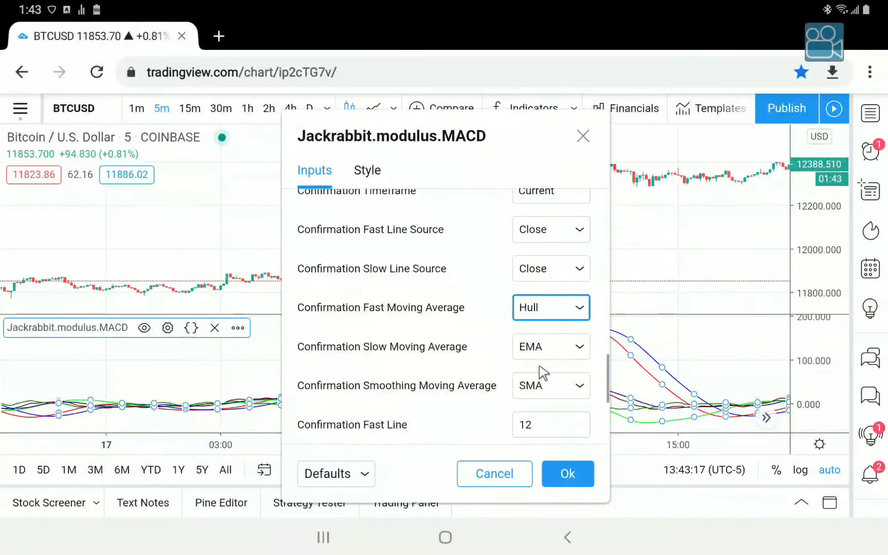
click(537, 349)
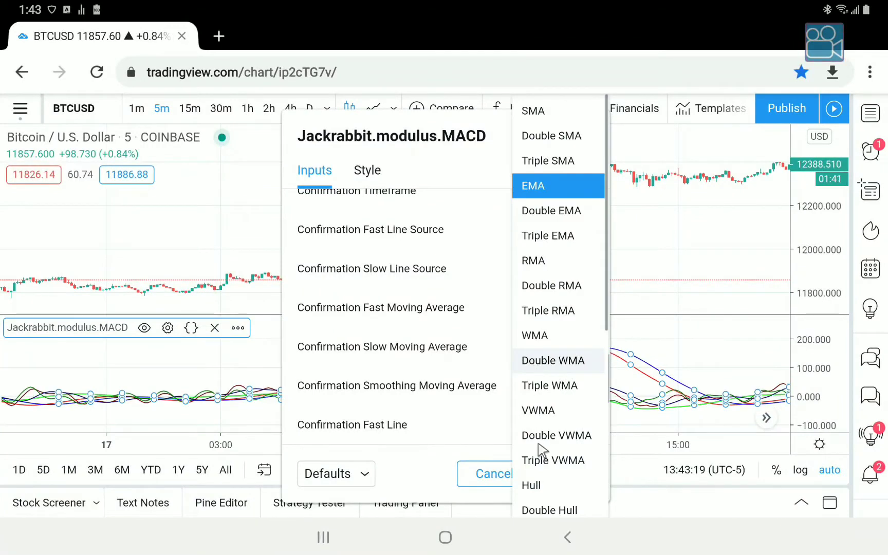
click(542, 485)
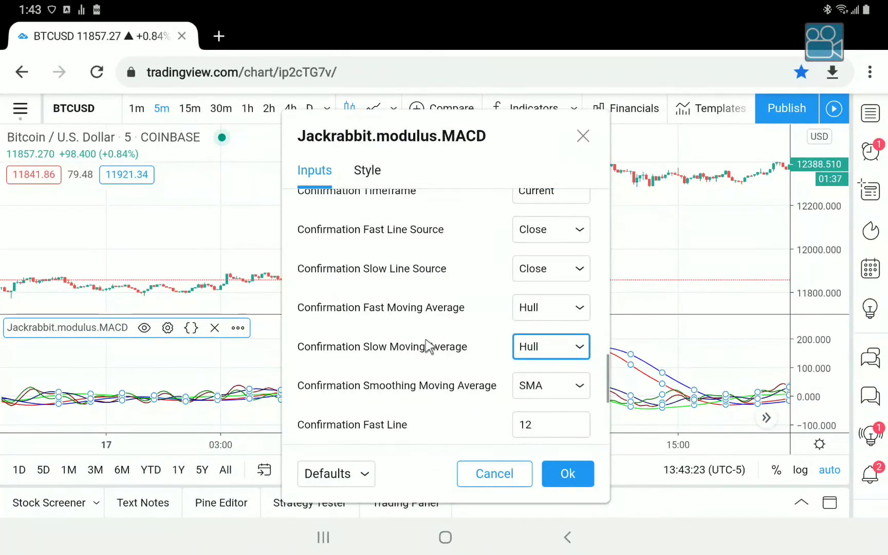
scroll(410, 297, down, 5)
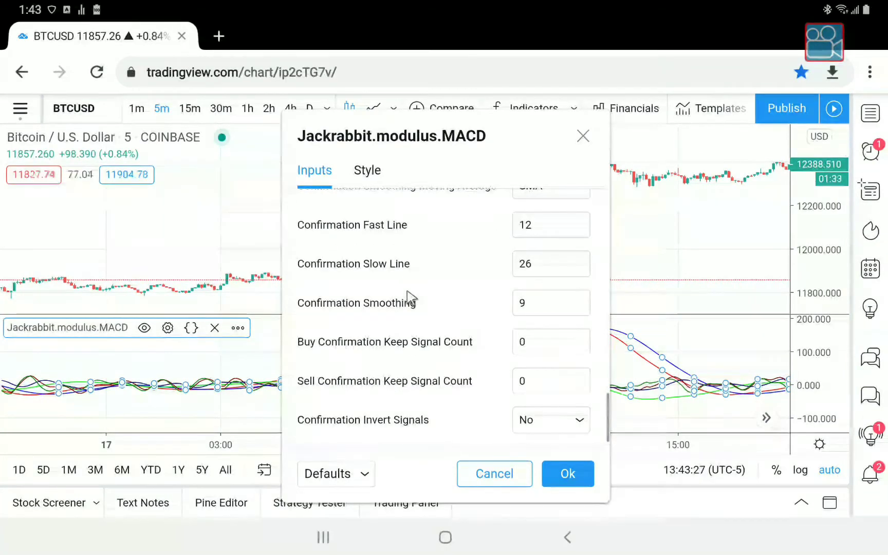
click(571, 470)
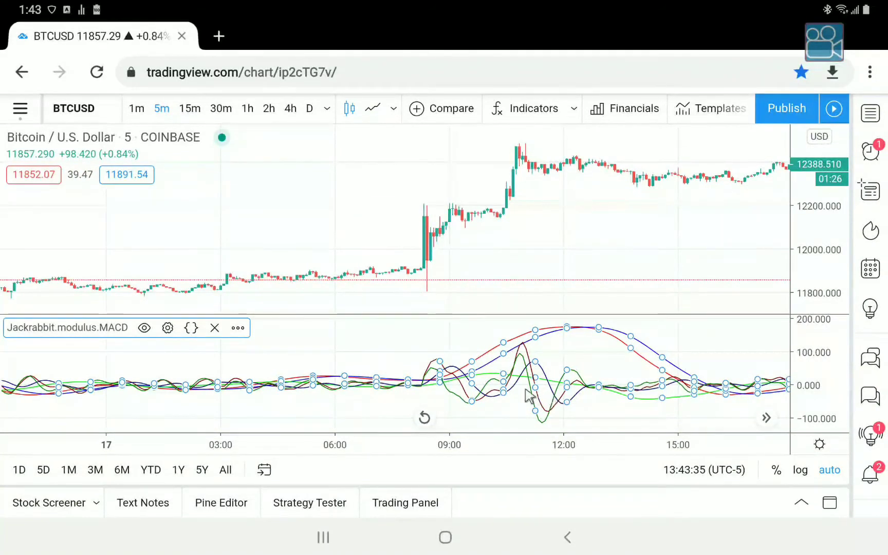
Set the MACD's Buy Keep Signal Count and Sell Keep Signal Count to 10, apply, and check the signals on more recent candles
click(168, 327)
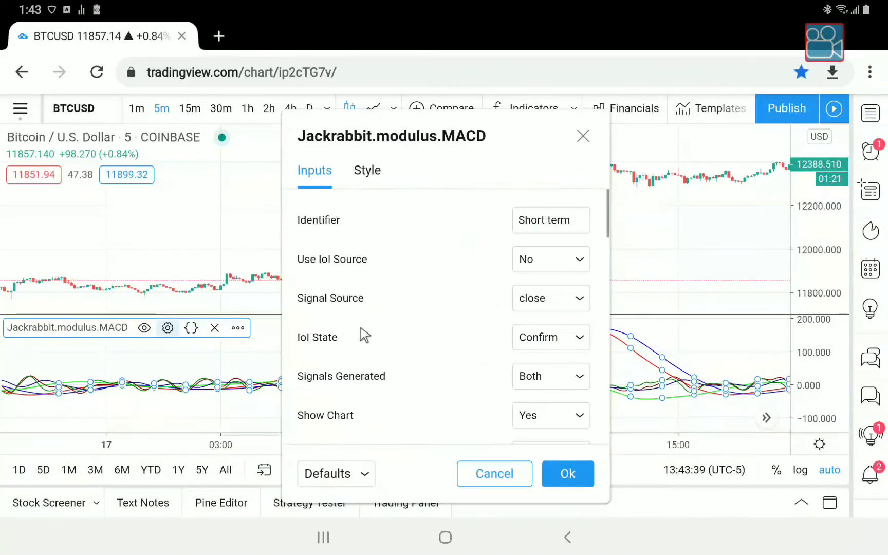
scroll(380, 324, down, 4)
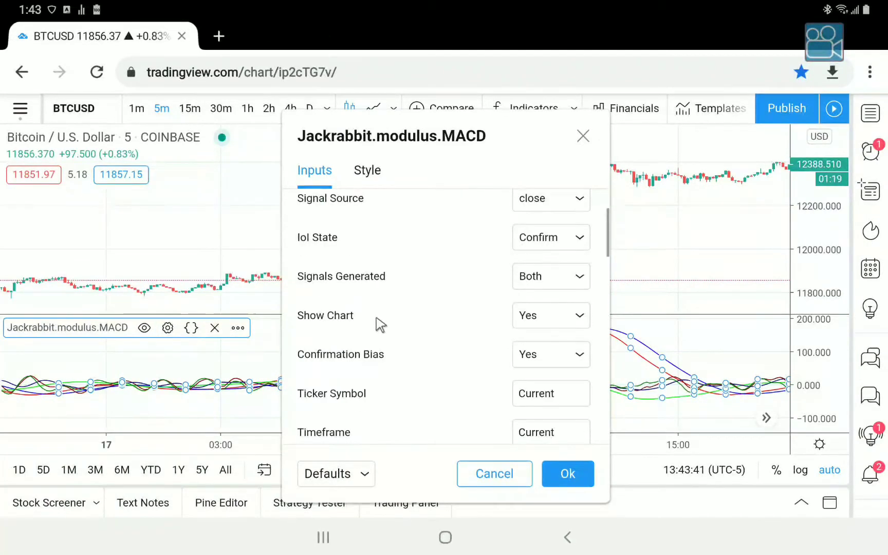
scroll(380, 324, down, 4)
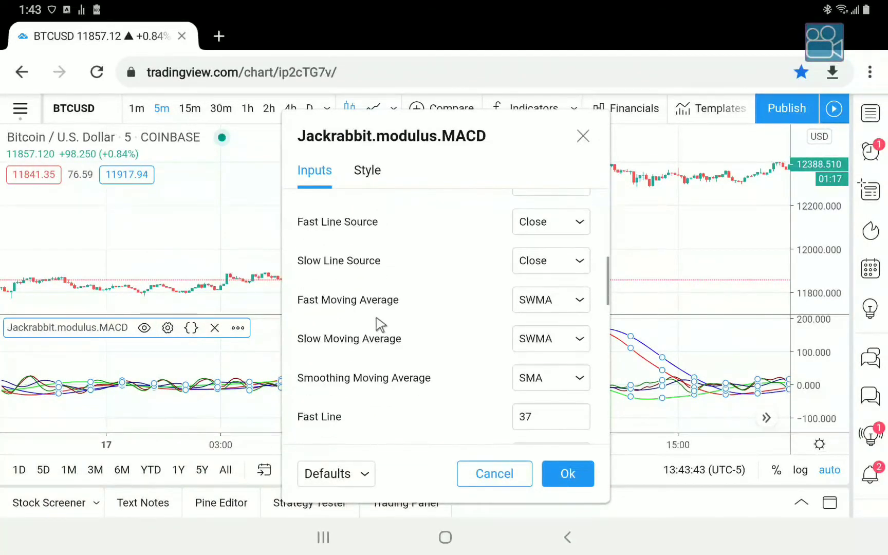
scroll(380, 323, down, 1)
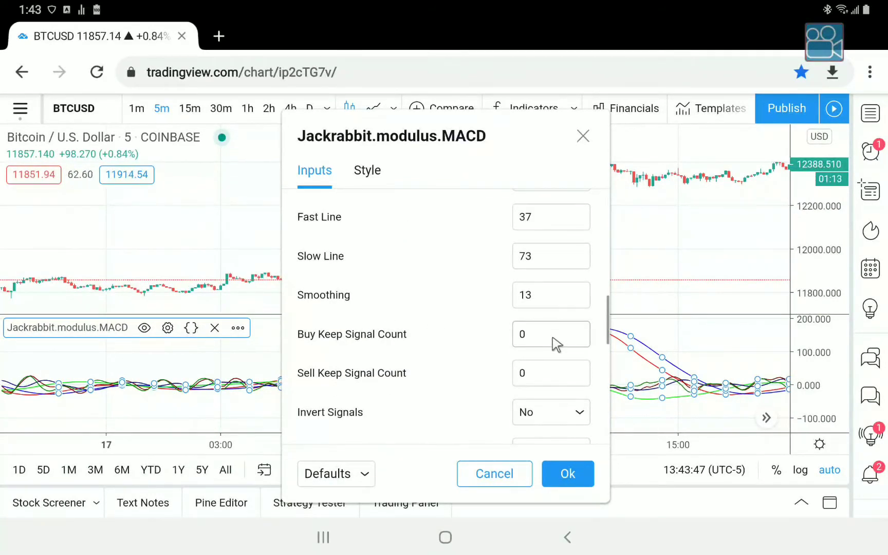
key(BackSpace)
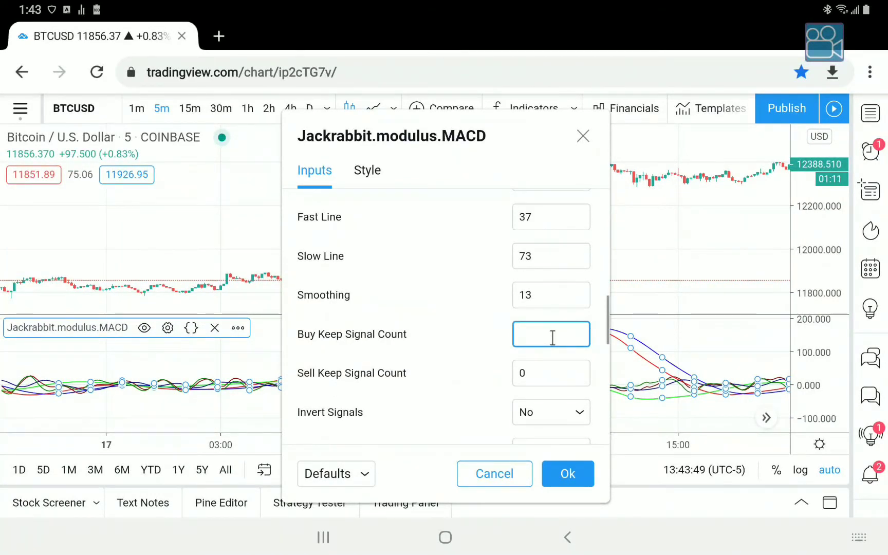
text(10)
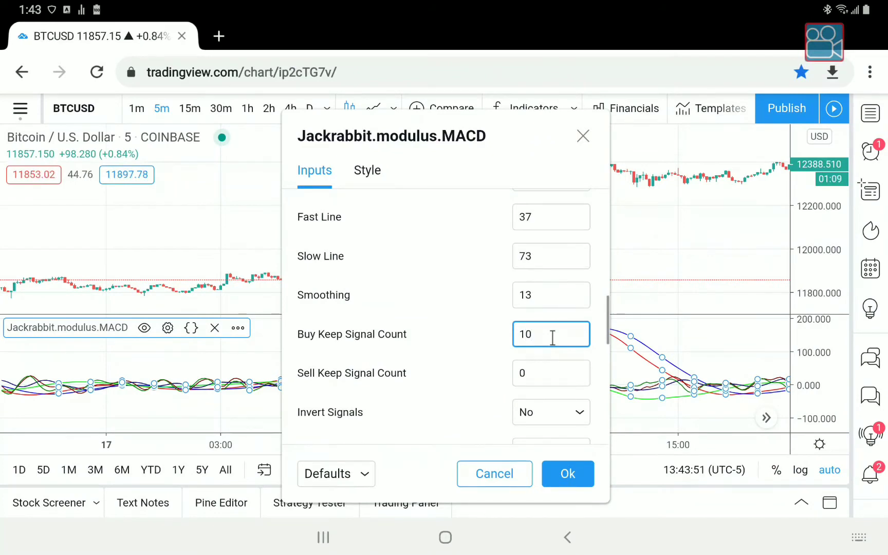
key(Tab)
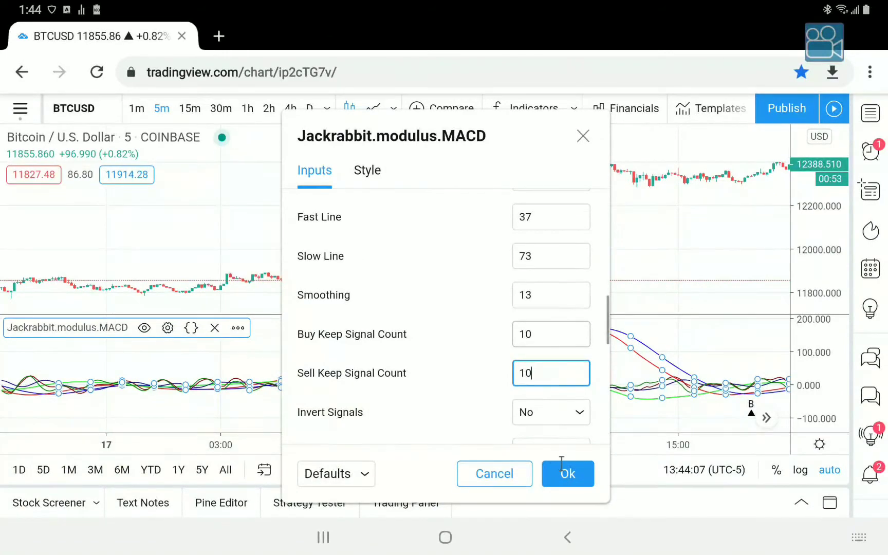
click(570, 474)
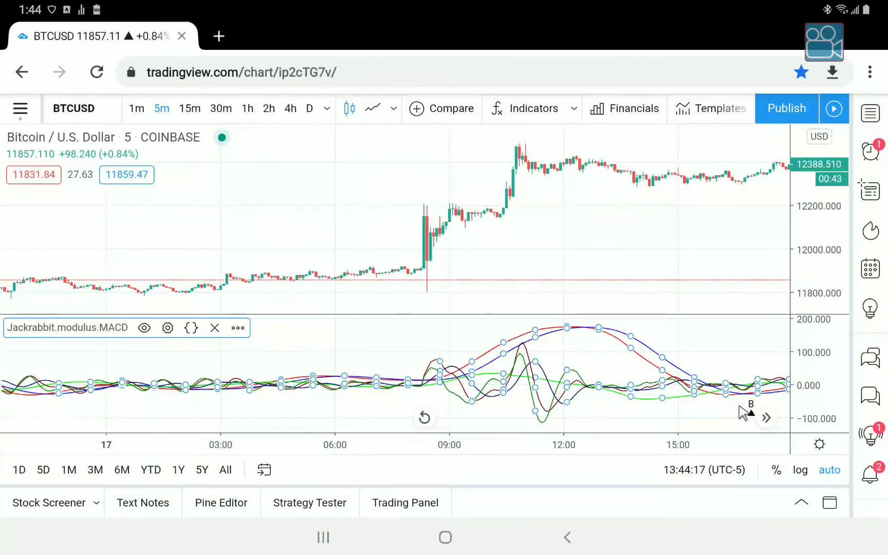
scroll(743, 411, right, 5)
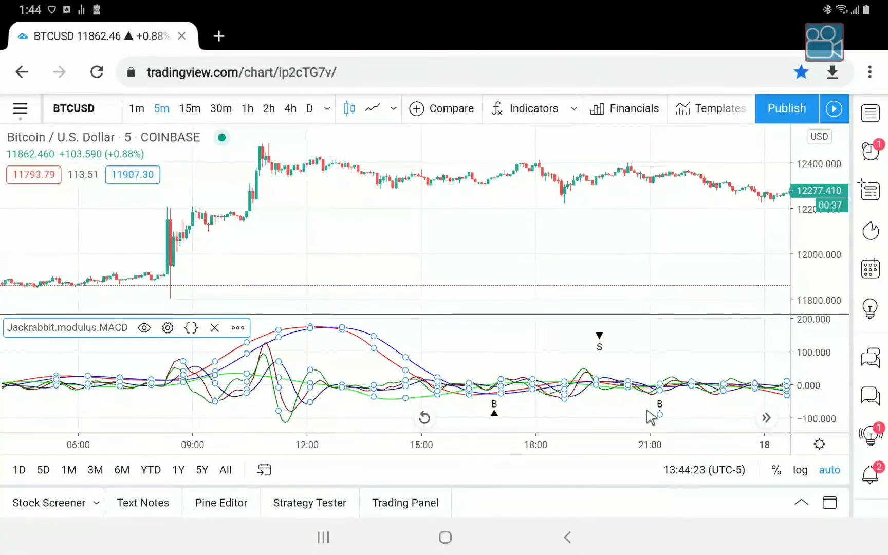
Examine the MACD buy and sell signals against the BTCUSD price swings from the 13th to the 19th with the indicator deselected
scroll(650, 416, left, 5)
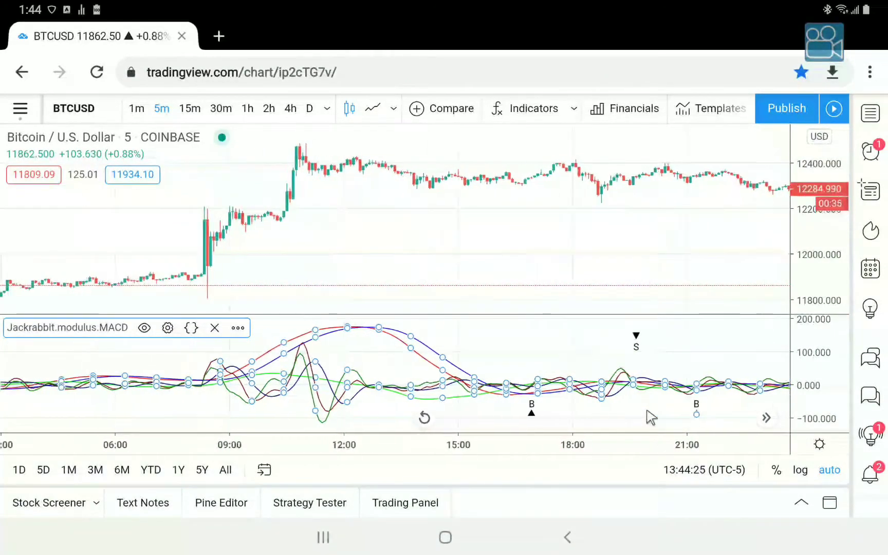
scroll(648, 416, left, 5)
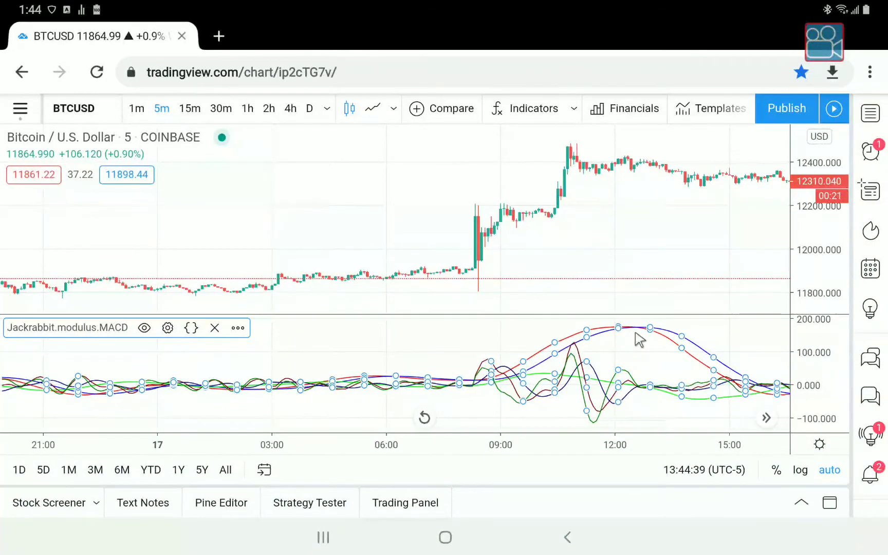
scroll(644, 339, down, 10)
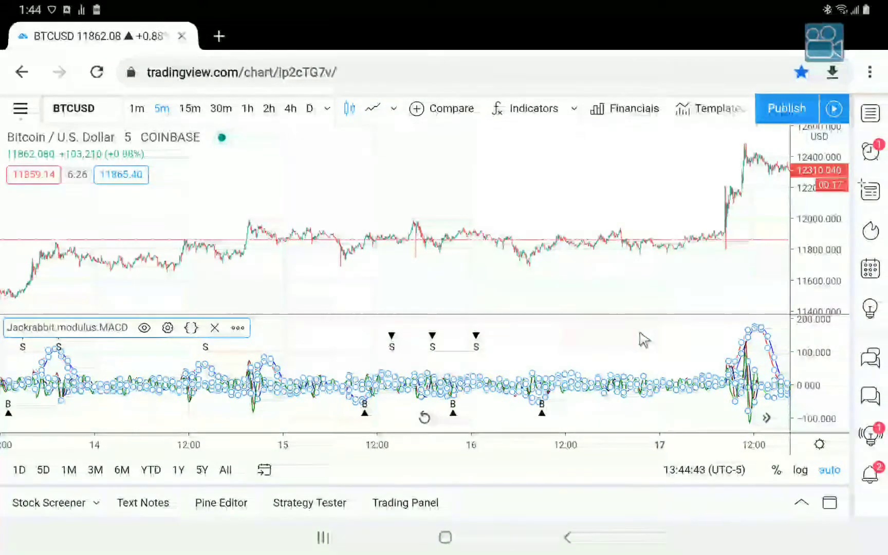
scroll(444, 302, up, 5)
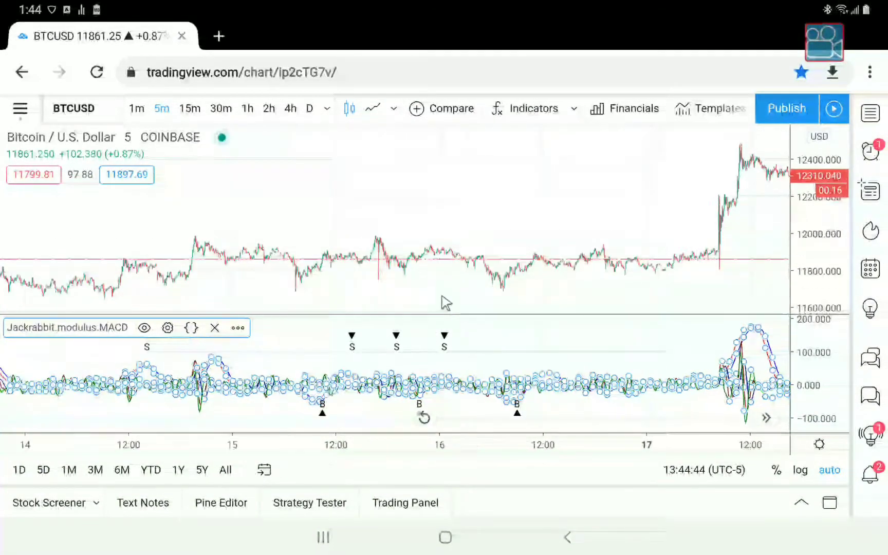
scroll(446, 303, left, 5)
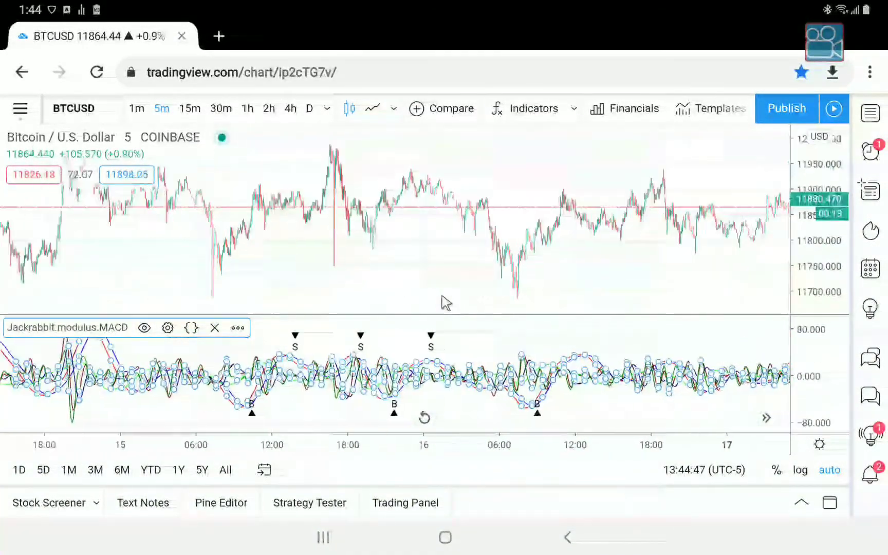
scroll(445, 302, left, 3)
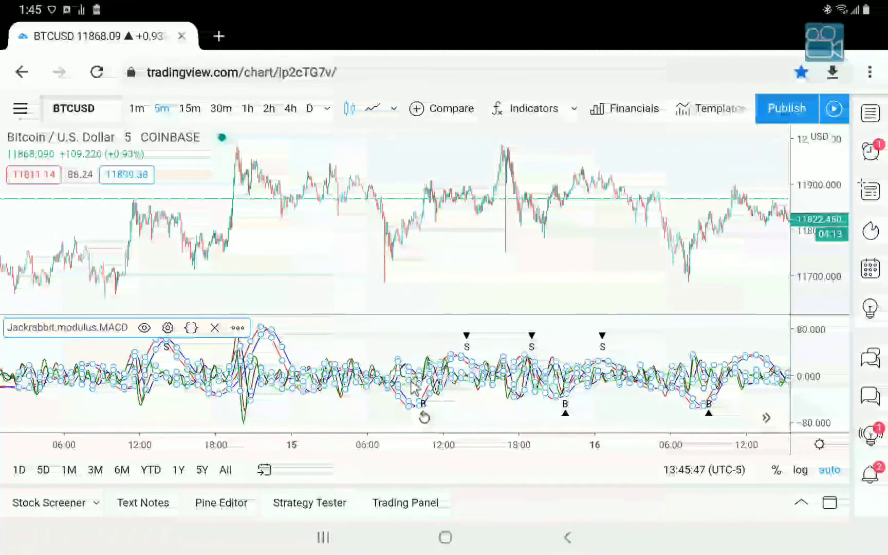
click(389, 337)
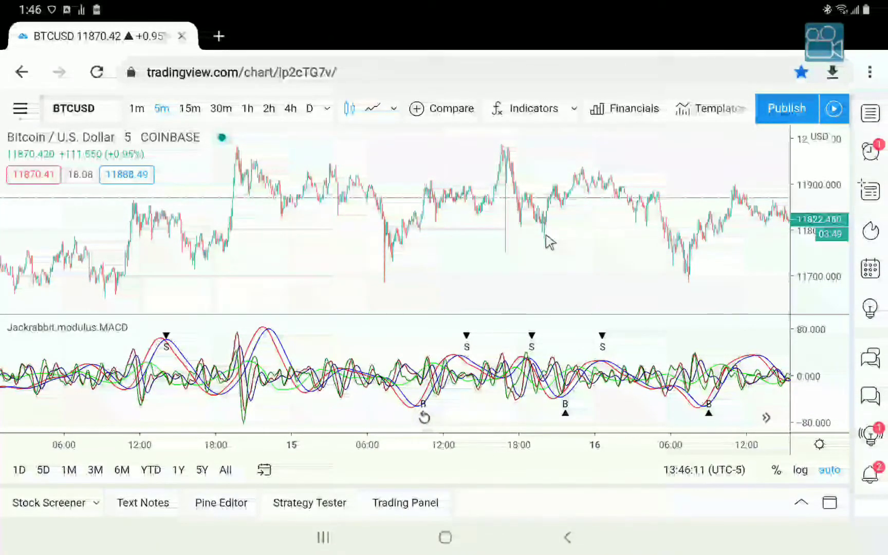
scroll(513, 216, down, 5)
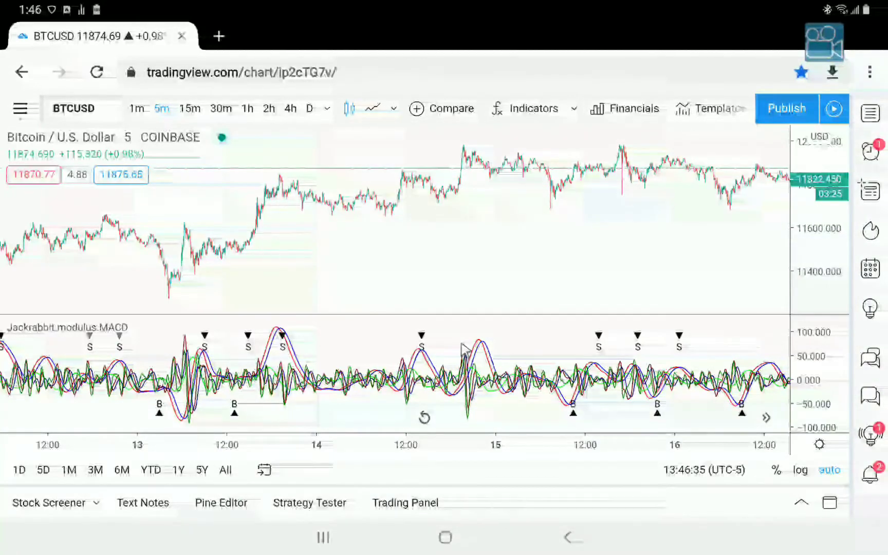
scroll(463, 351, right, 5)
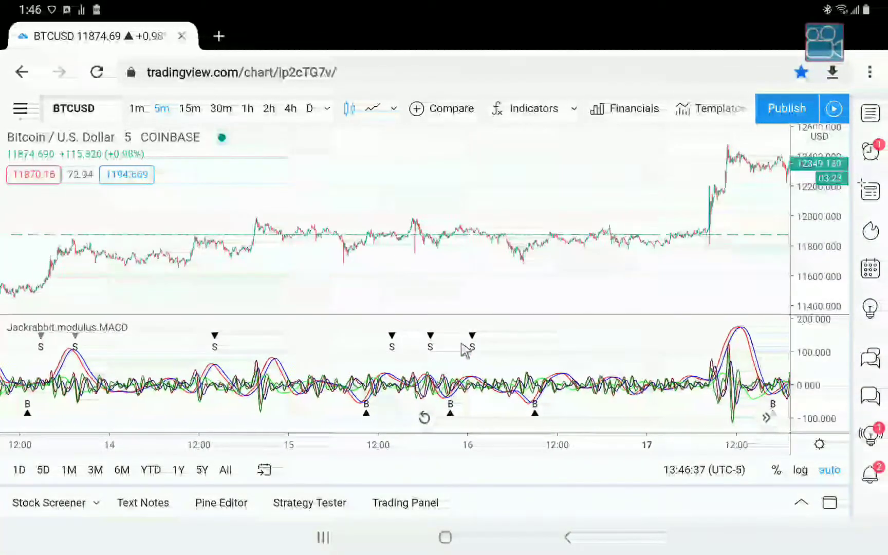
scroll(465, 351, right, 6)
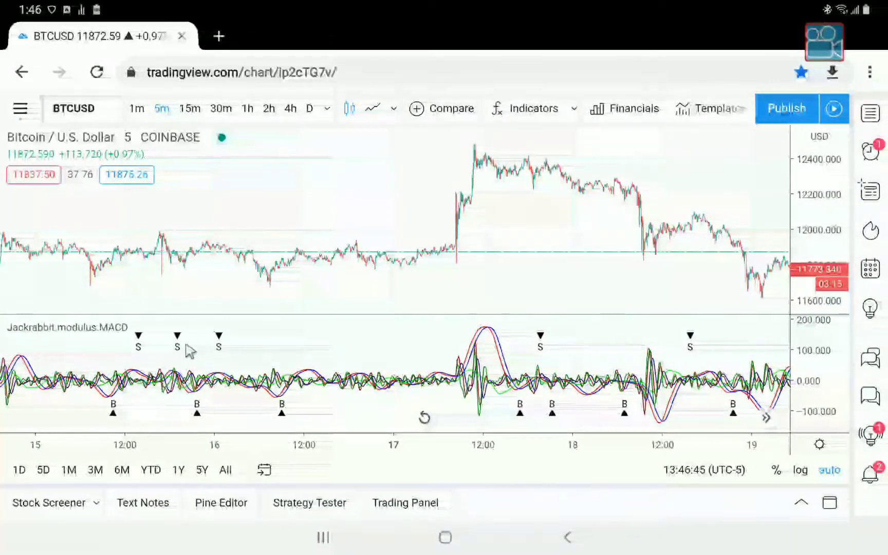
Open the Jackrabbit.modulus.MACD inputs and set Confirmation Bias to No
click(109, 333)
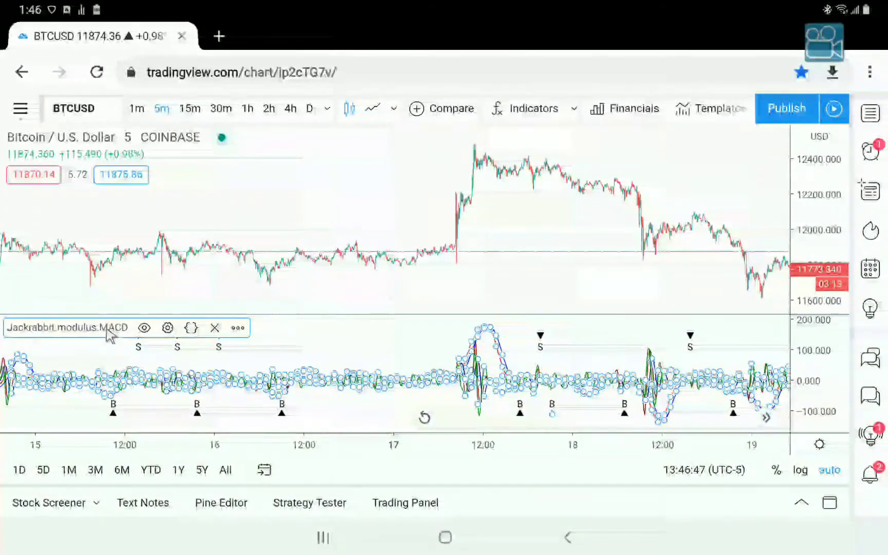
click(167, 328)
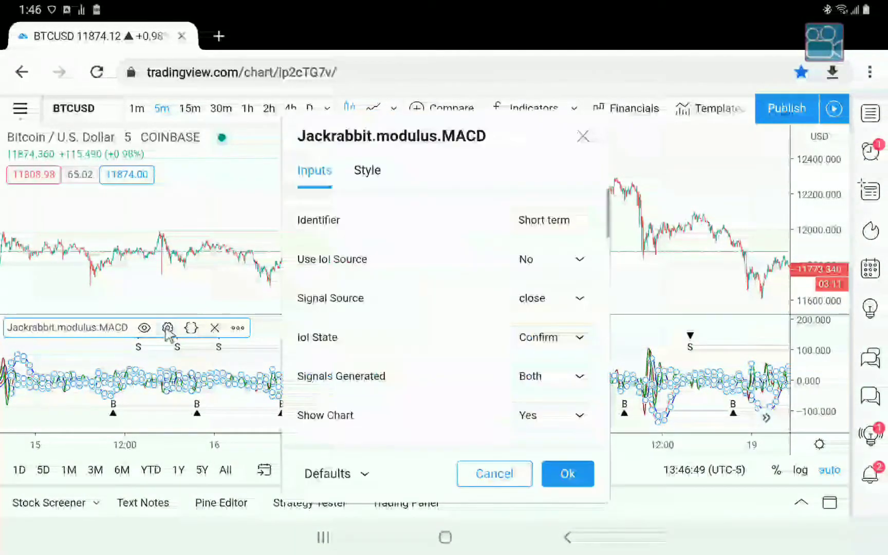
scroll(377, 341, down, 2)
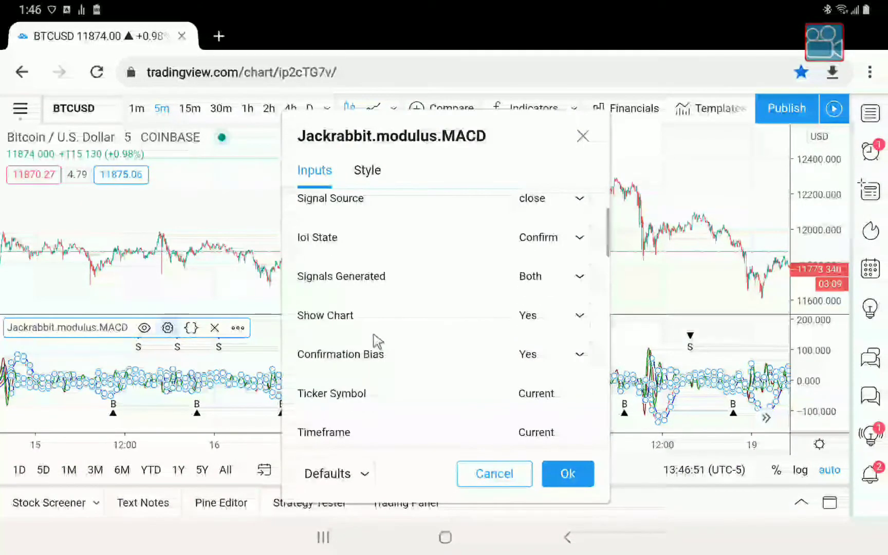
click(545, 361)
click(546, 411)
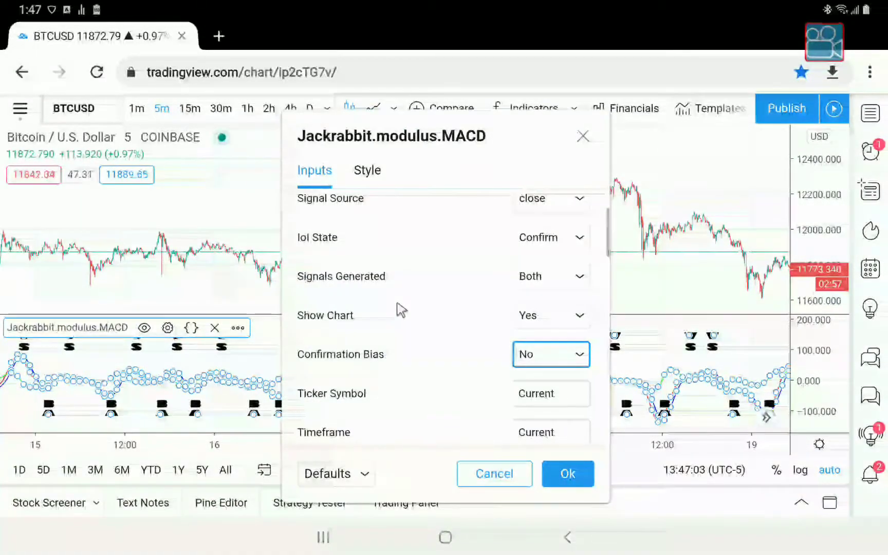
Set the MACD's main Timeframe input to 17 in place of the current chart timeframe
scroll(400, 310, up, 2)
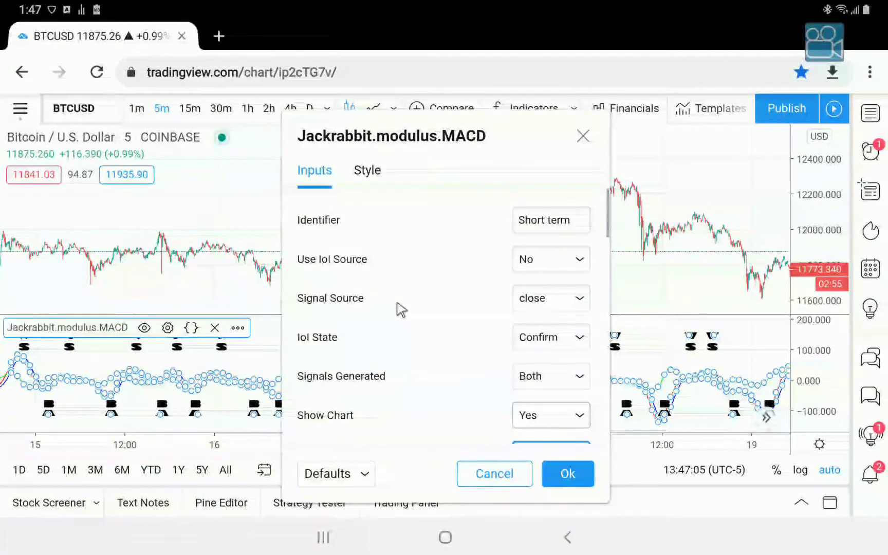
scroll(401, 310, down, 5)
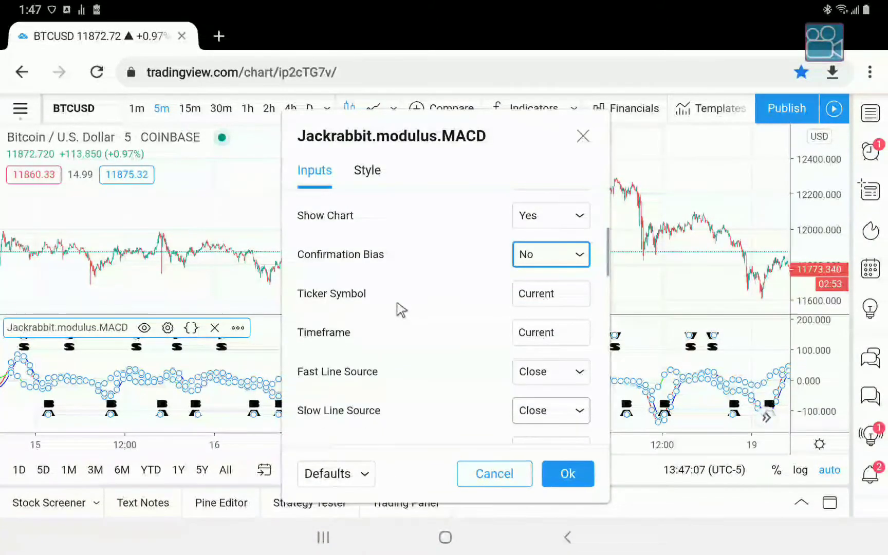
click(567, 332)
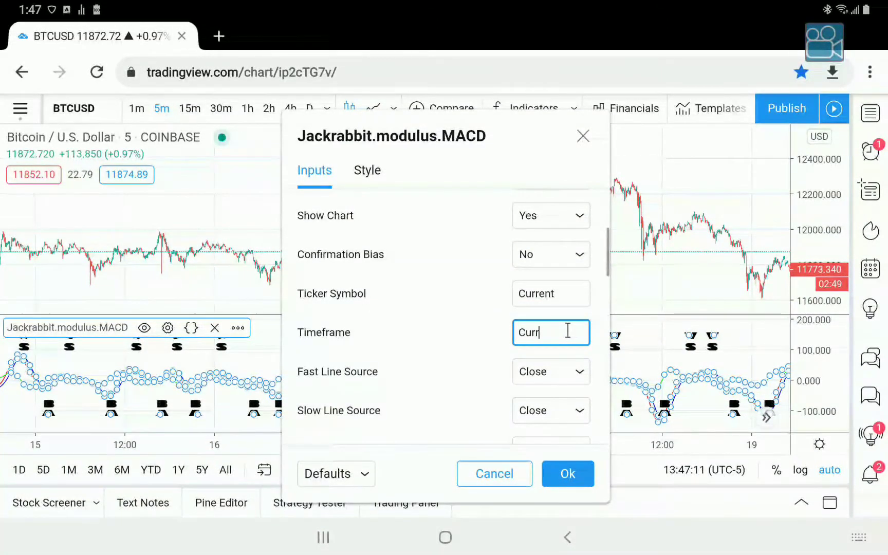
key(BackSpace)
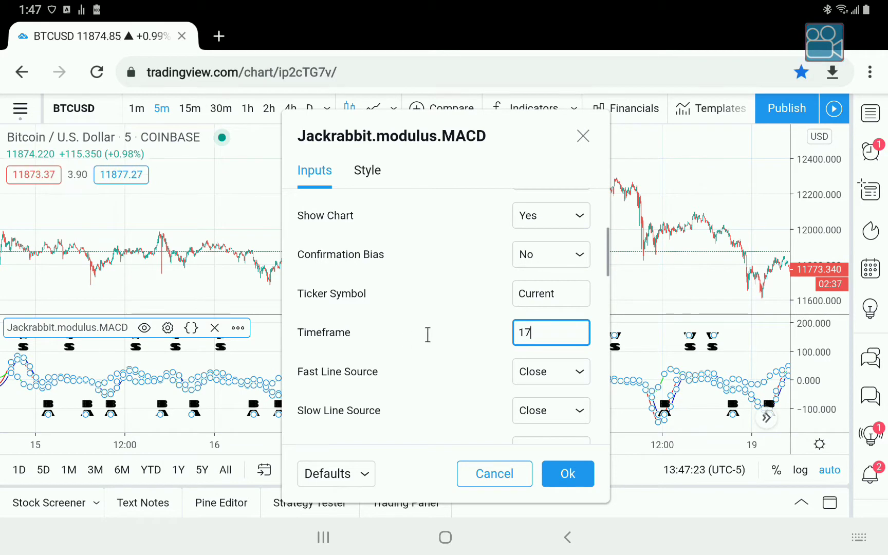
Set the MACD's Sell Keep Signal Count and Buy Keep Signal Count to 0, apply the settings and deselect the indicator
scroll(443, 308, down, 4)
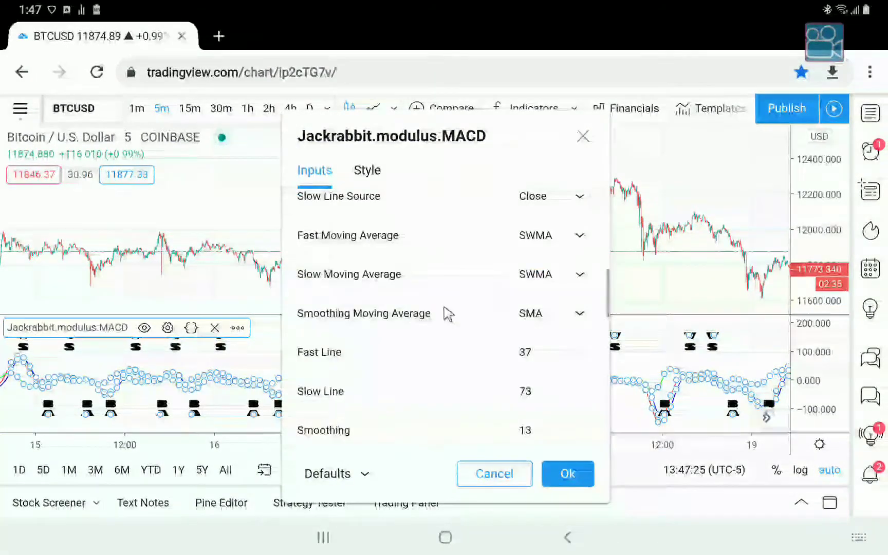
scroll(447, 313, down, 2)
scroll(445, 308, down, 1)
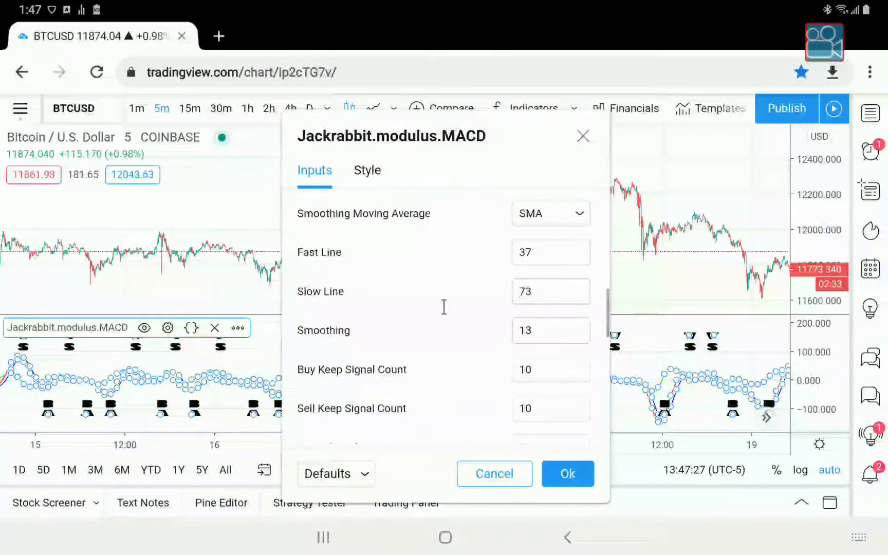
scroll(445, 308, down, 2)
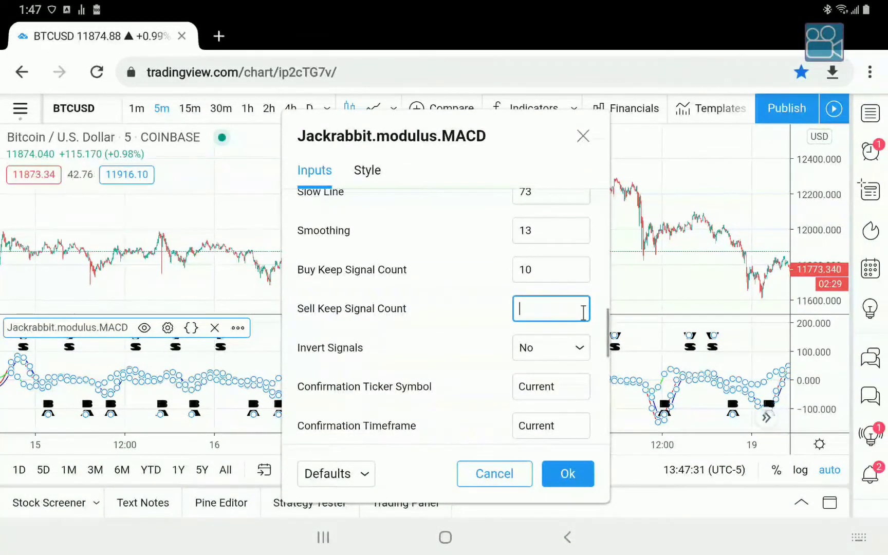
key(Tab)
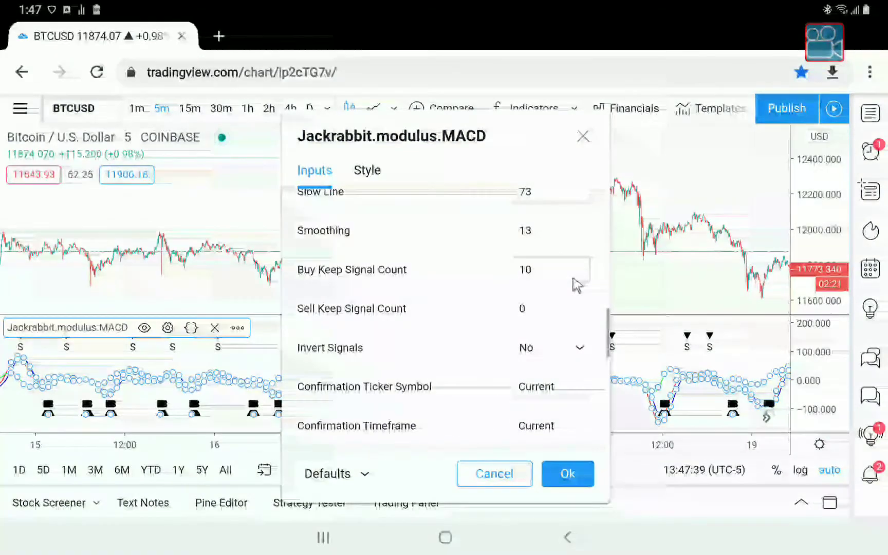
click(570, 269)
key(BackSpace)
key(BackSpace)
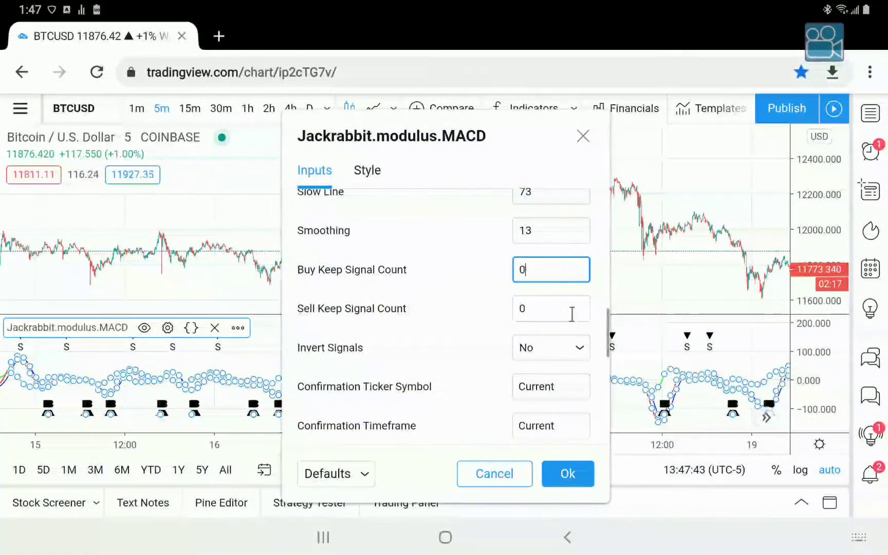
click(565, 475)
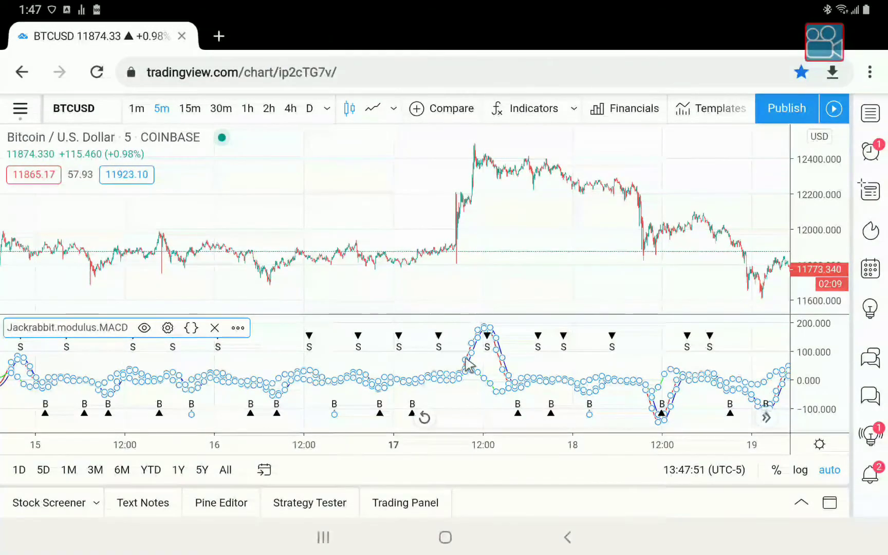
click(468, 365)
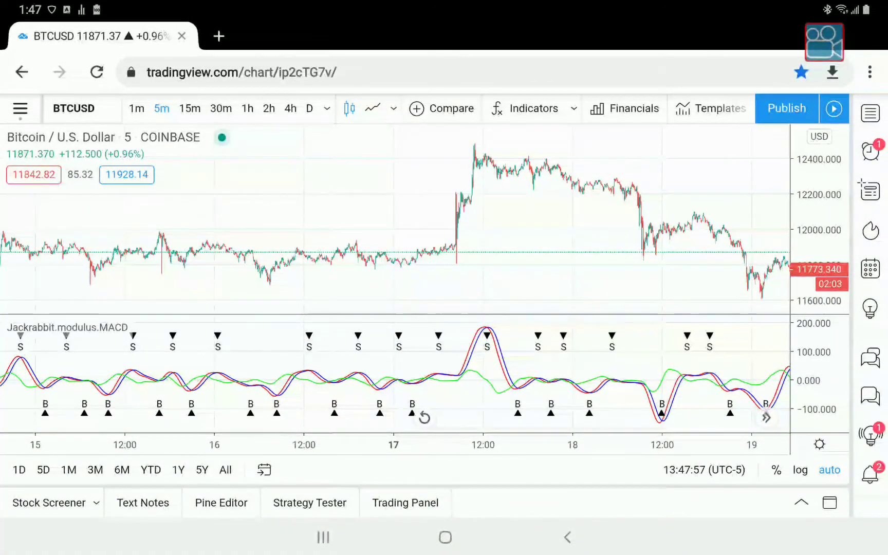
text(1)
key(BackSpace)
text(7)
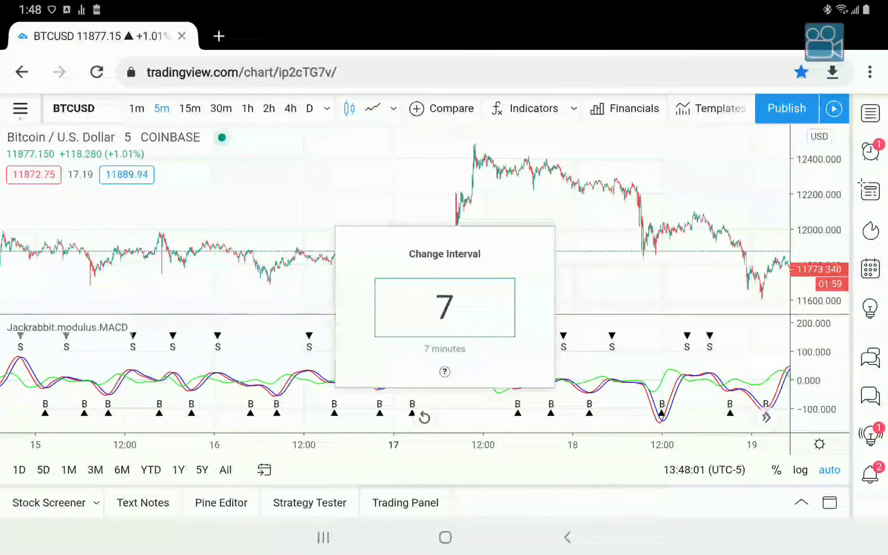
click(328, 142)
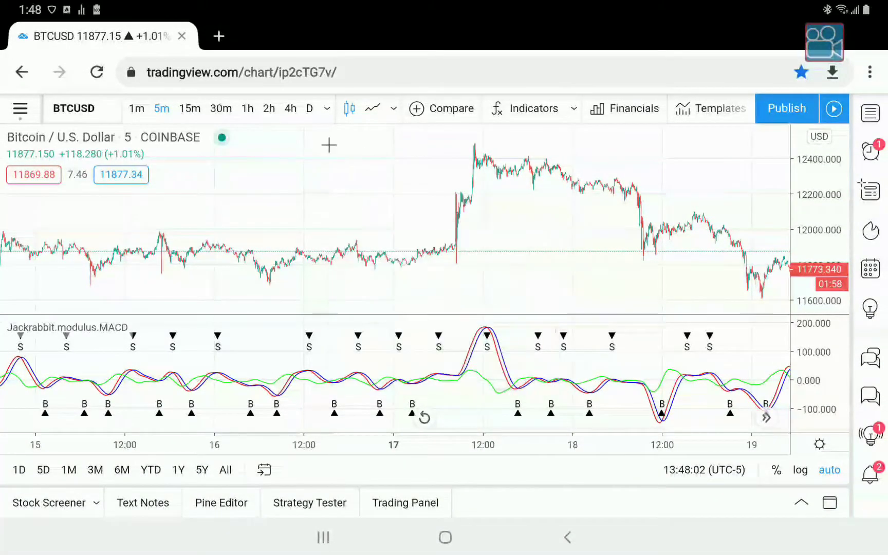
Add a custom 17-minute interval and switch the BTCUSD chart to it
click(326, 109)
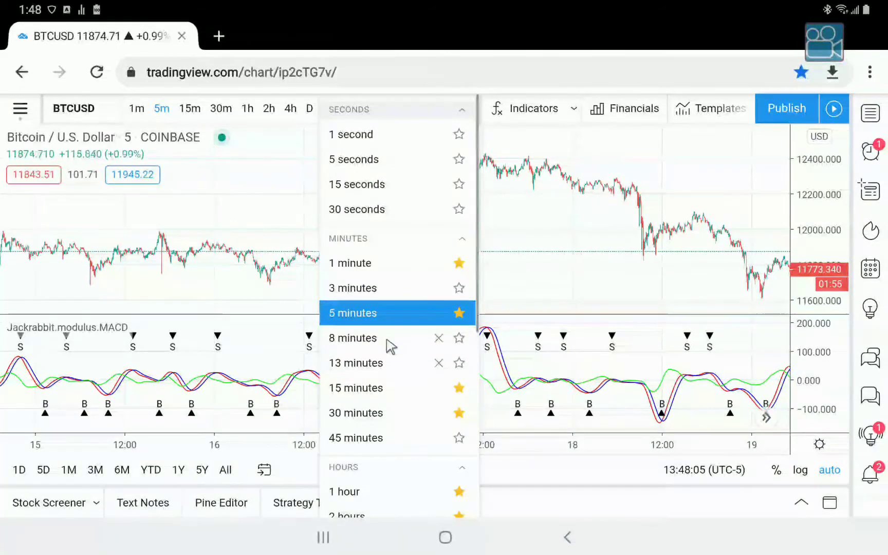
scroll(390, 347, down, 5)
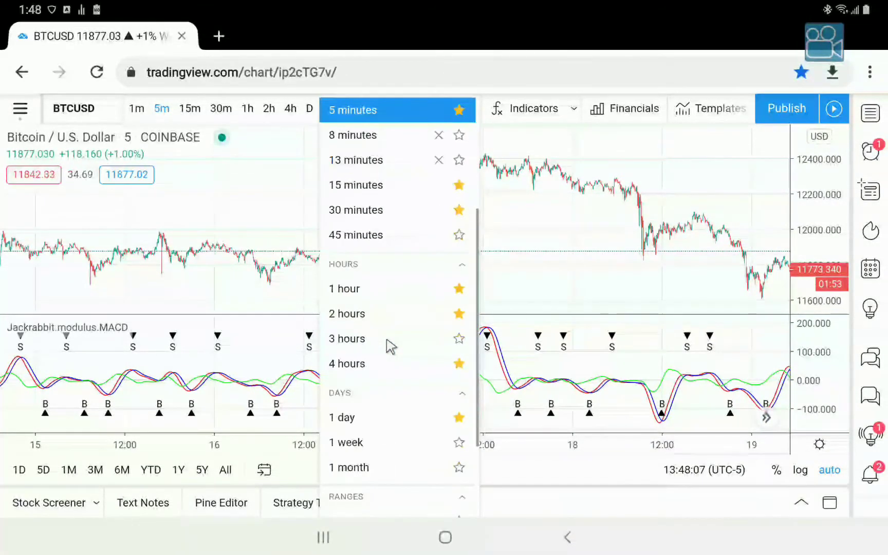
scroll(391, 347, down, 2)
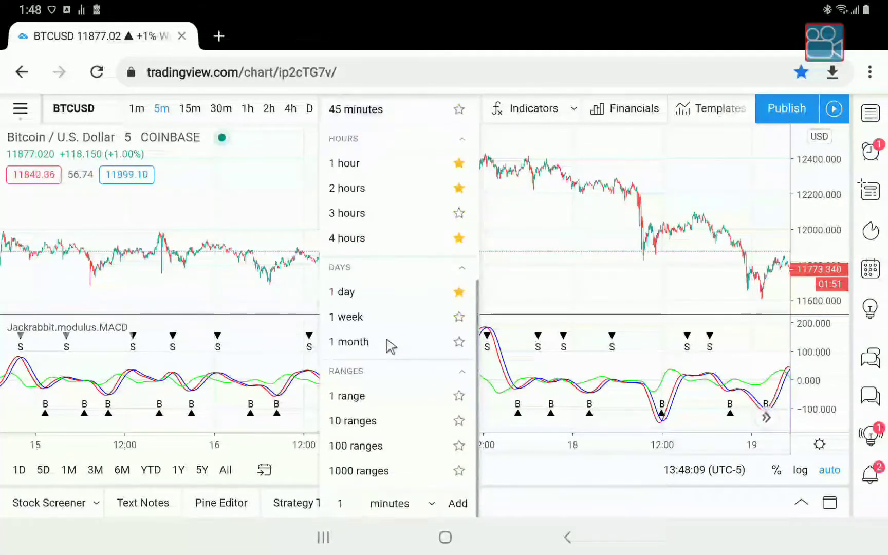
click(344, 505)
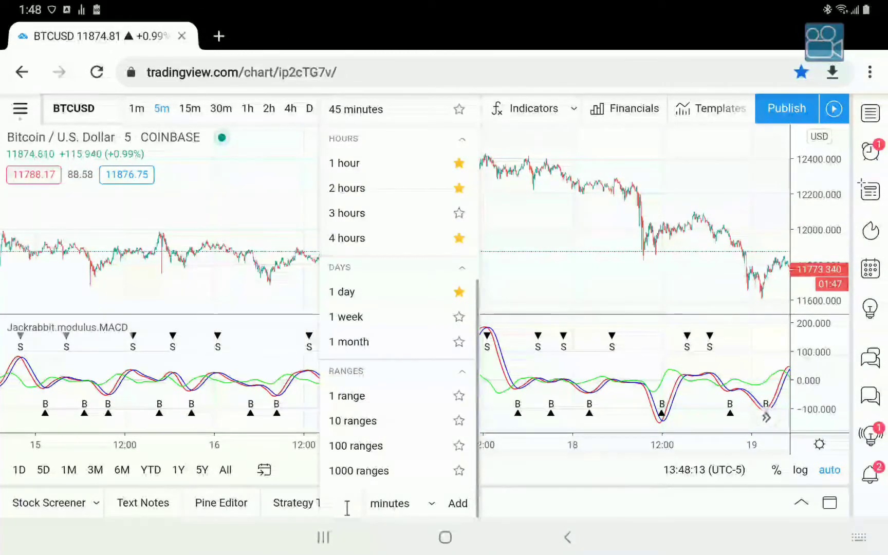
text(7)
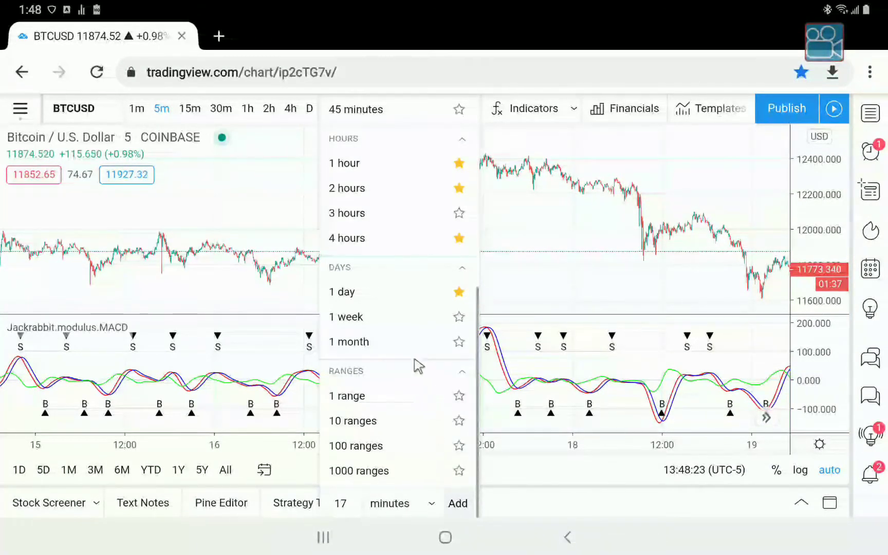
key(Return)
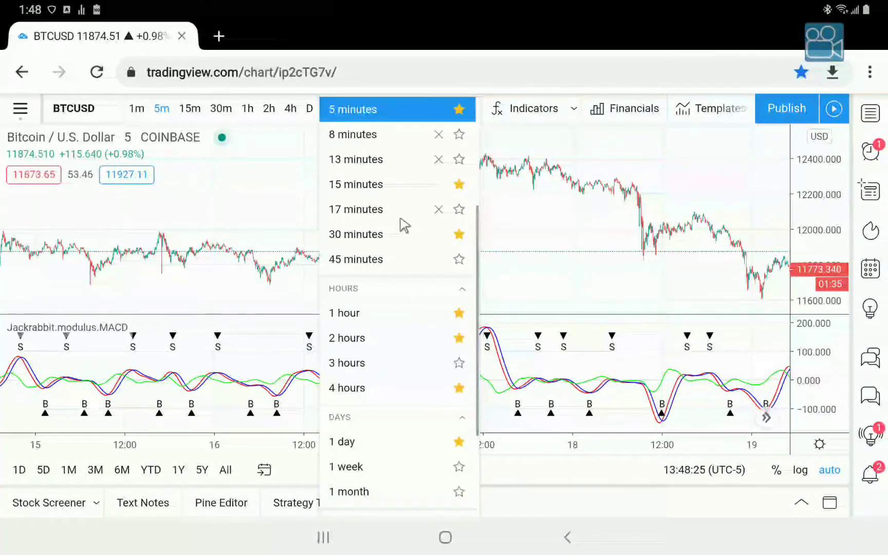
click(374, 210)
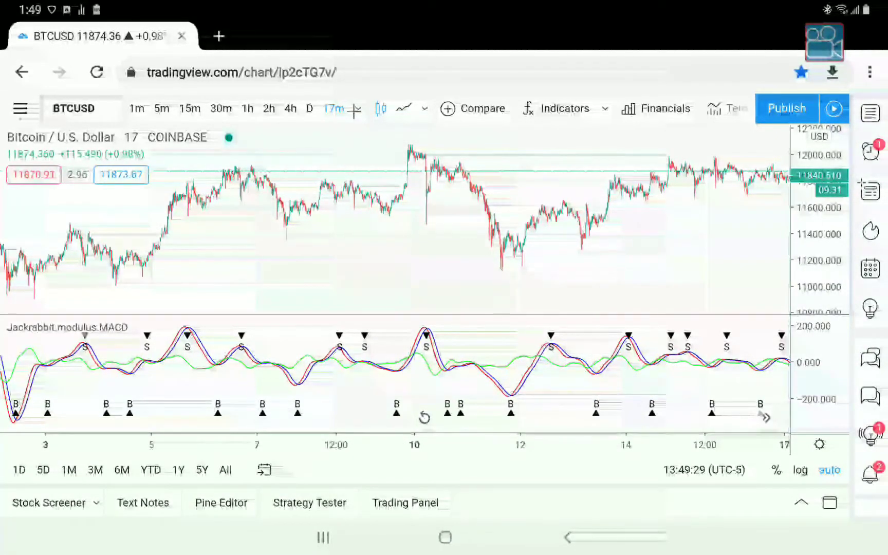
Delete the custom 17-minute interval from the interval list and switch the BTCUSD chart to 5 minutes
click(354, 109)
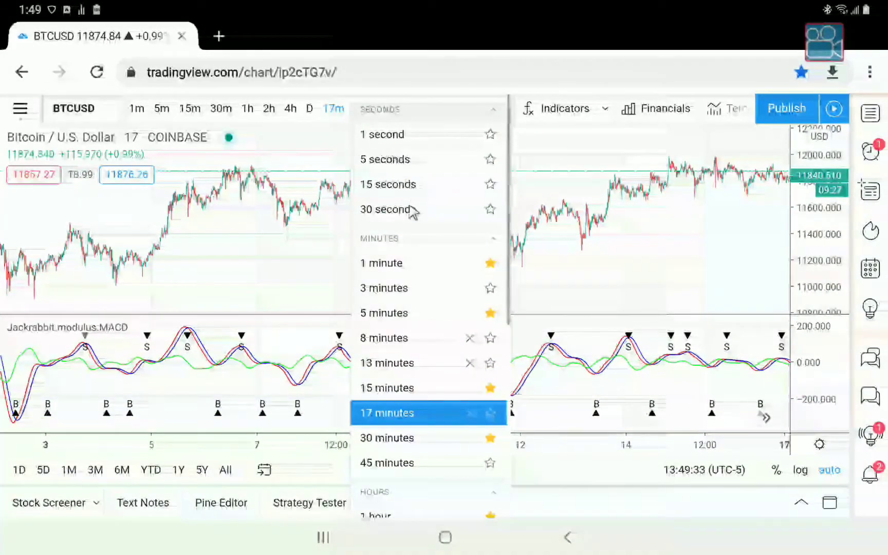
click(469, 414)
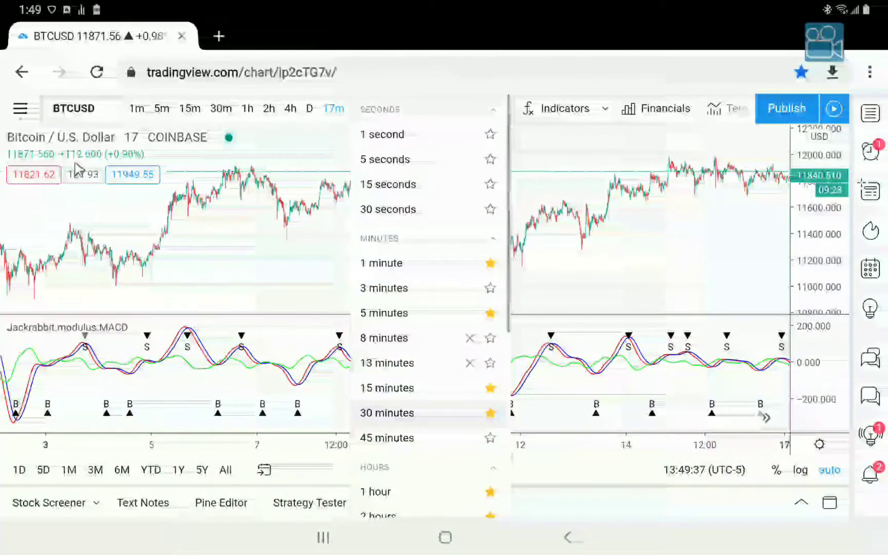
click(383, 314)
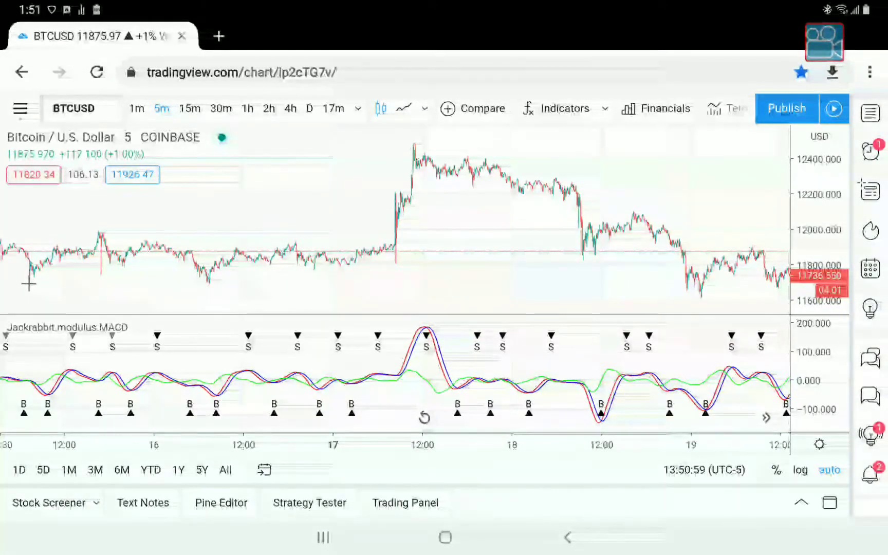
Set both the Fast Moving Average and the Slow Moving Average of Jackrabbit.modulus.MACD to RMA and apply the settings
click(96, 337)
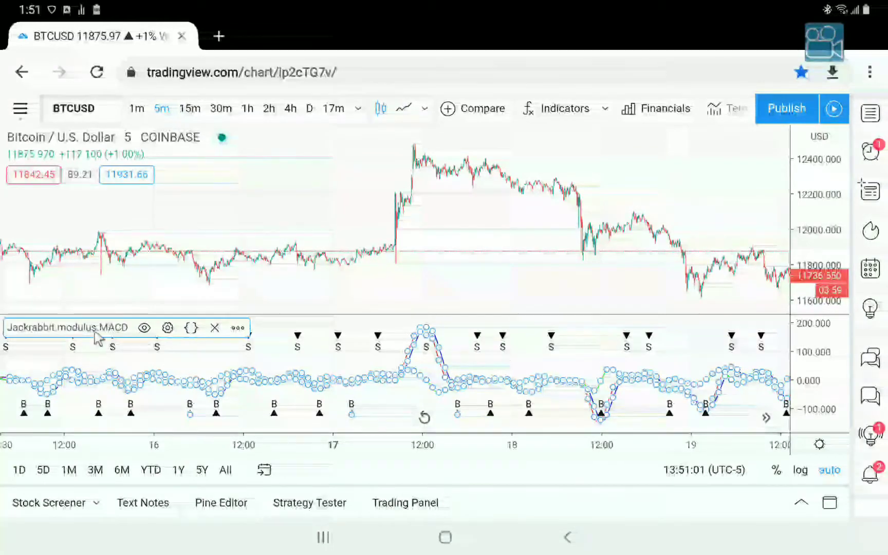
click(168, 328)
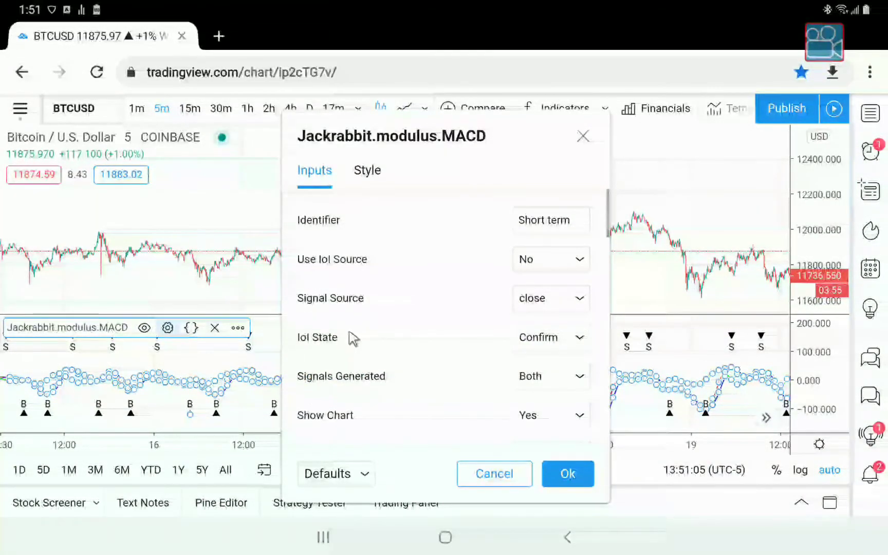
scroll(354, 338, down, 5)
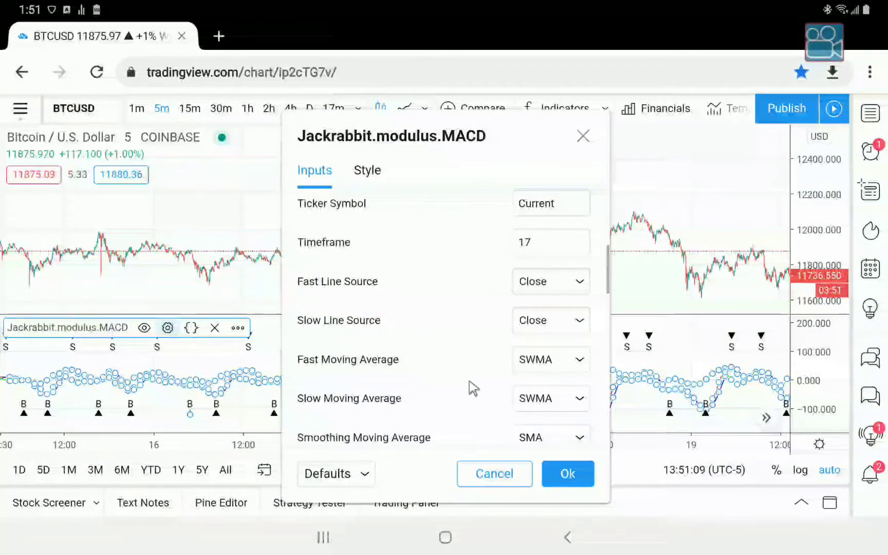
click(535, 360)
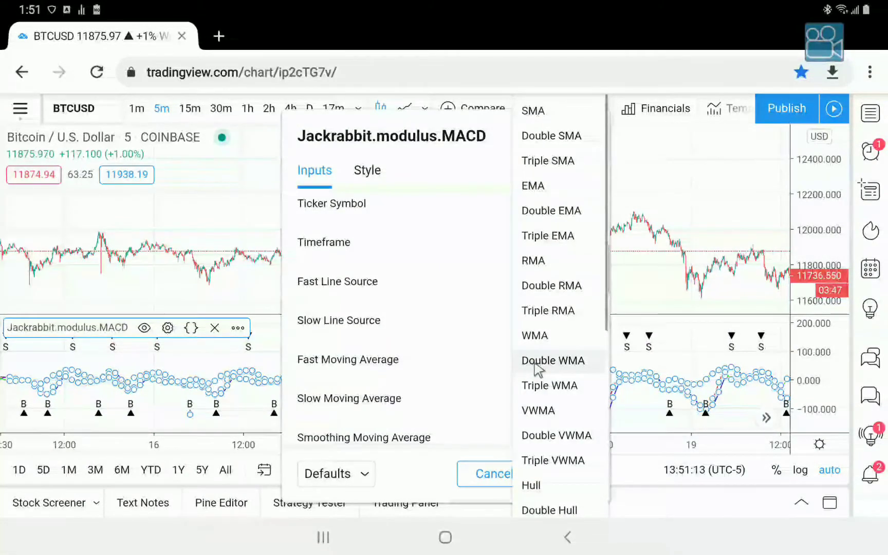
click(534, 262)
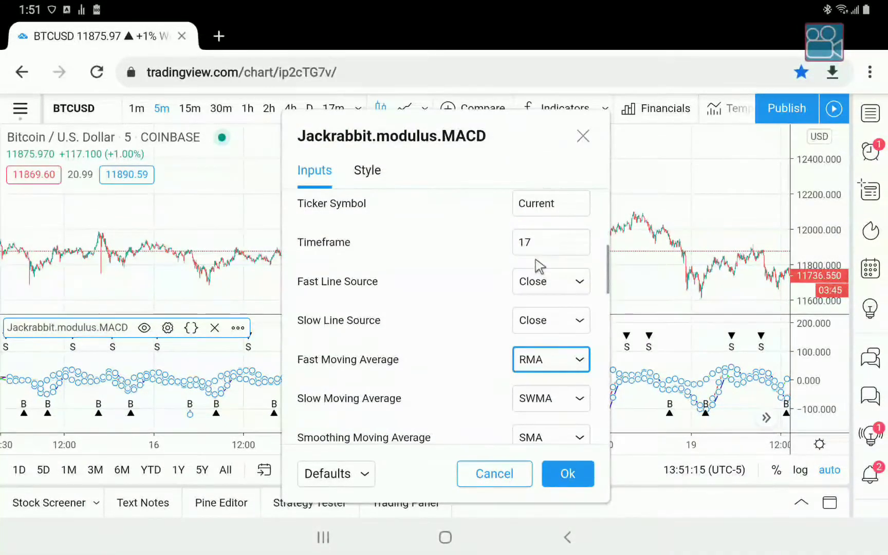
click(528, 398)
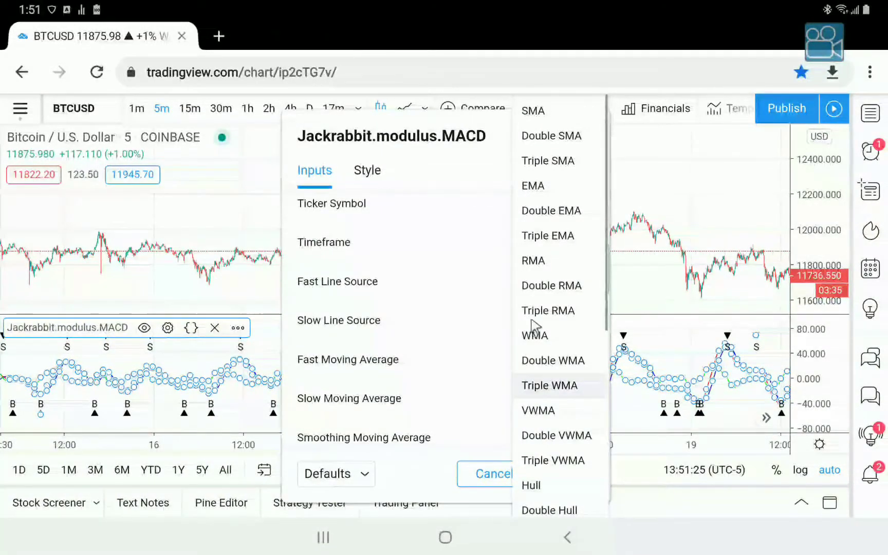
click(537, 259)
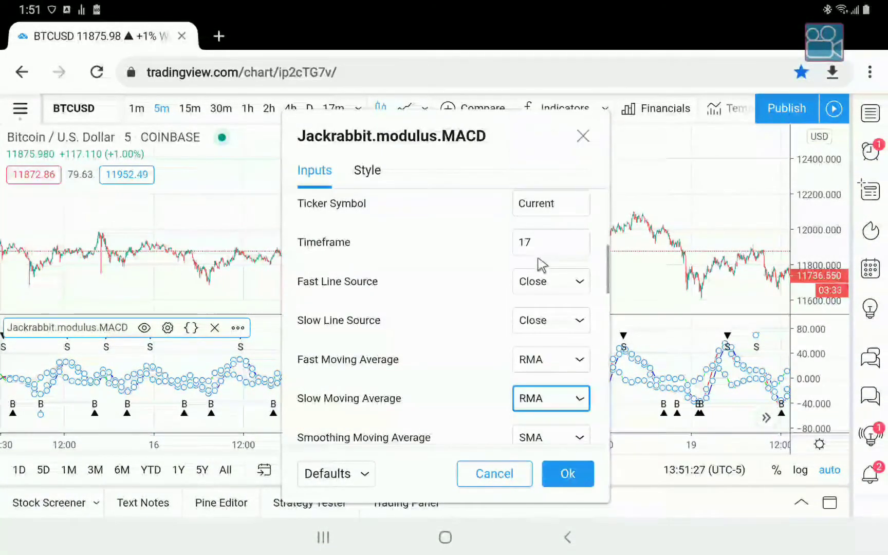
click(567, 473)
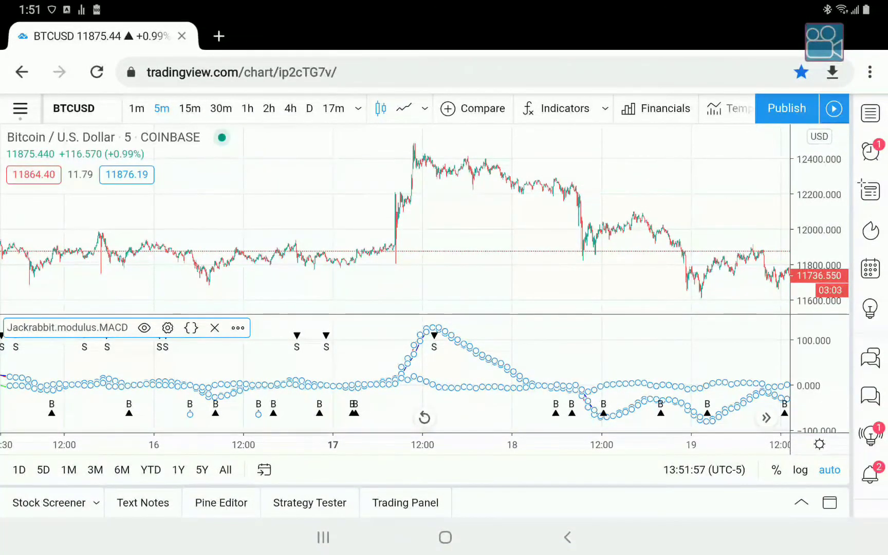
Examine the MACD's buy and sell signals against the price across the 5-minute chart's history, and deselect the indicator
drag(565, 231, 336, 233)
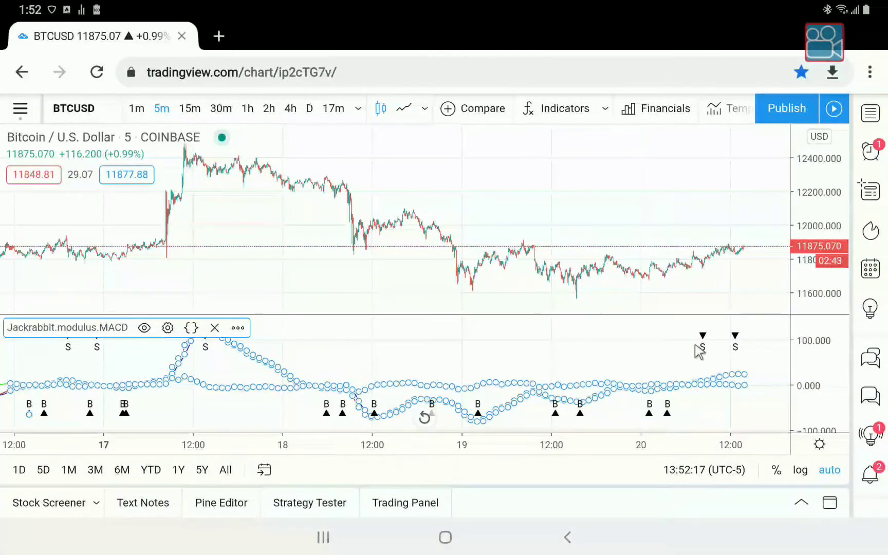
scroll(698, 351, left, 10)
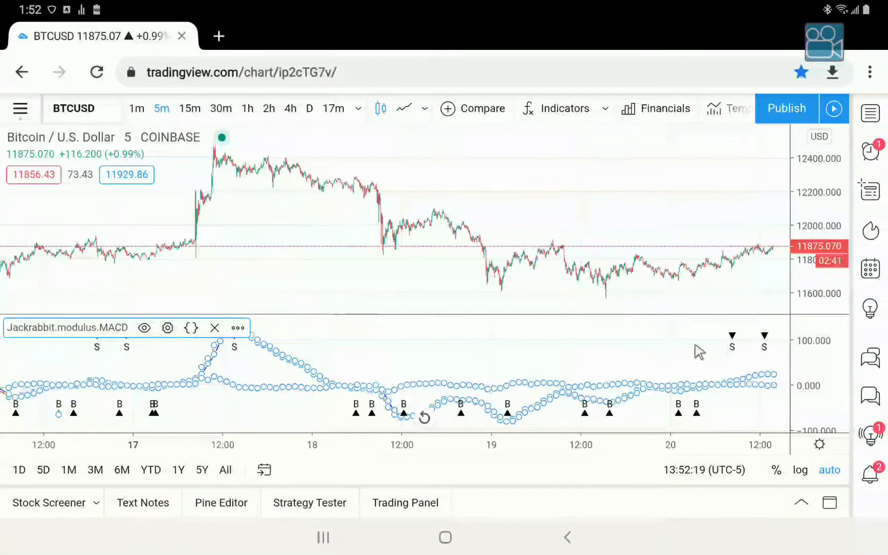
scroll(699, 352, left, 10)
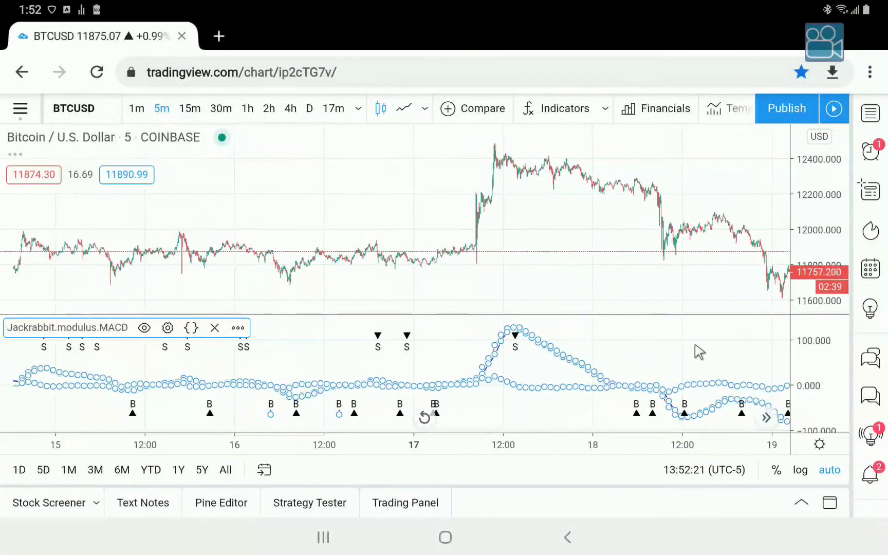
scroll(698, 352, left, 10)
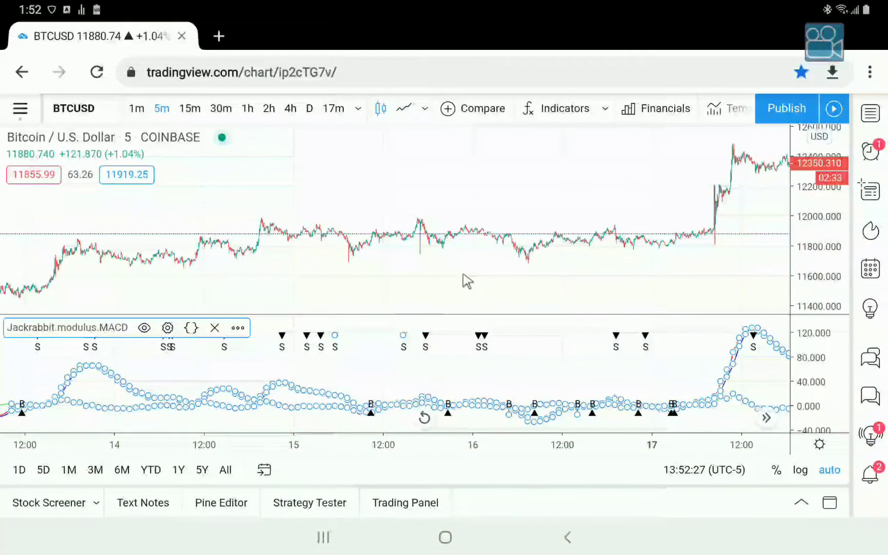
scroll(462, 281, down, 5)
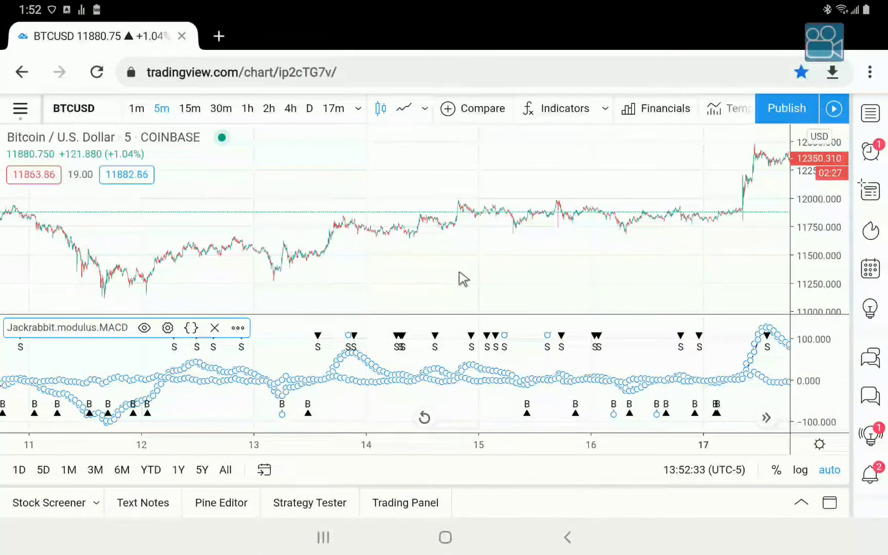
scroll(462, 279, left, 8)
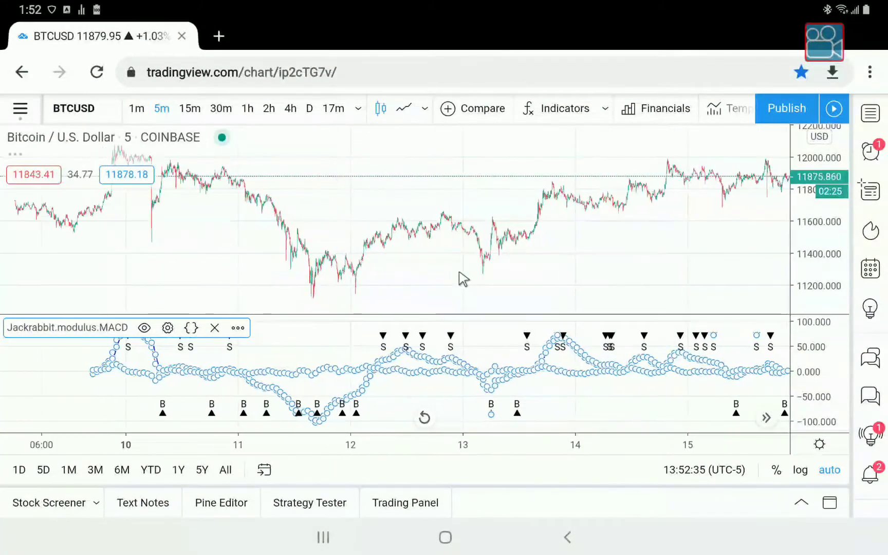
scroll(462, 279, left, 1)
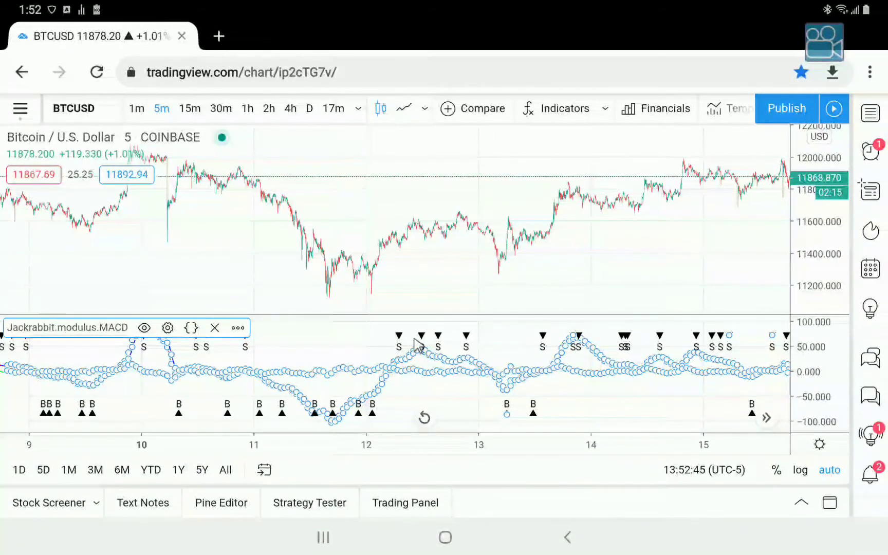
click(414, 339)
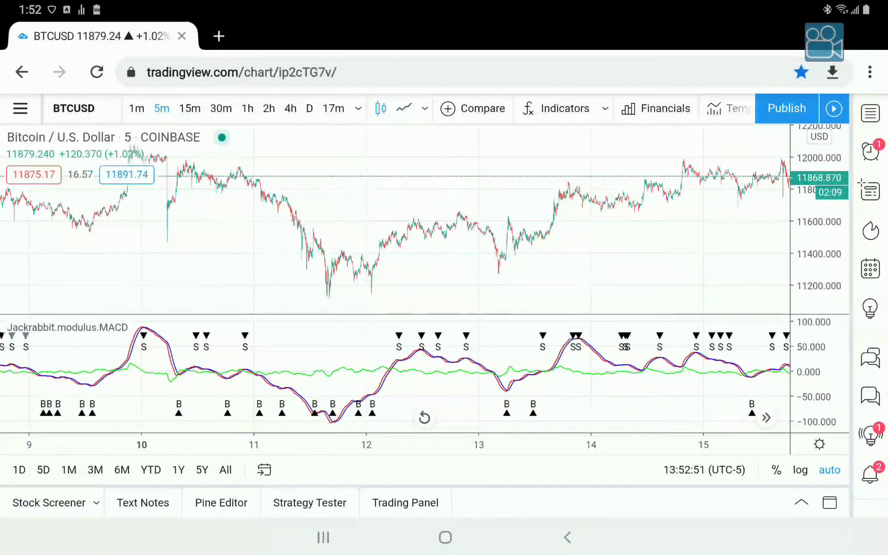
Change the MACD's Slow Moving Average to ZLEMA, apply the settings and deselect the indicator
click(90, 333)
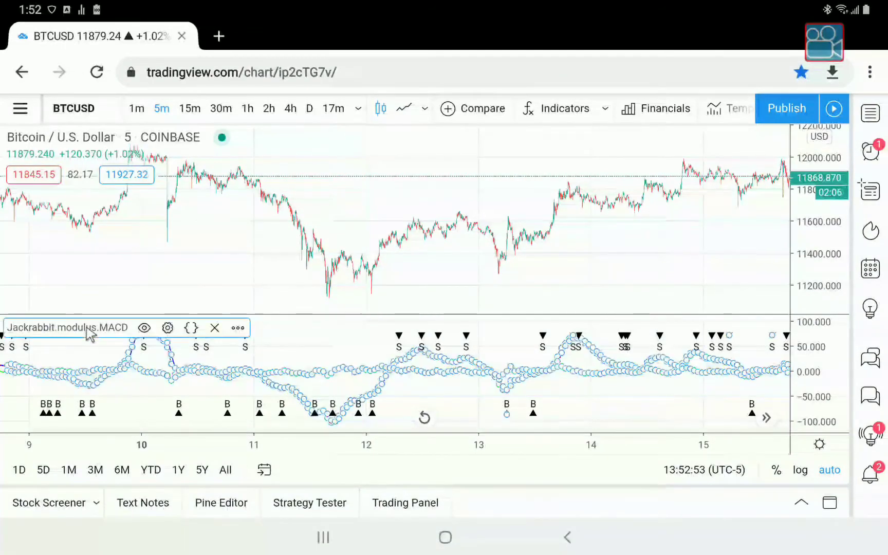
click(167, 327)
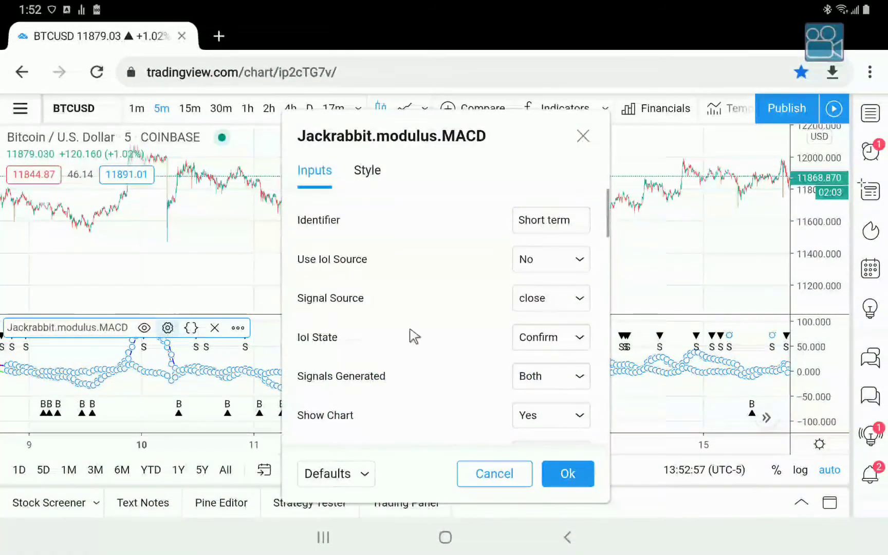
scroll(417, 336, down, 3)
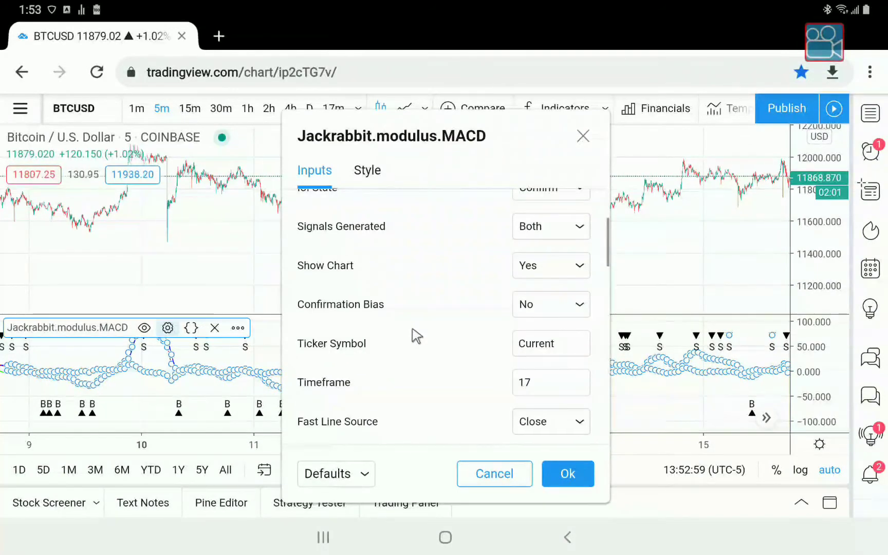
scroll(417, 336, down, 4)
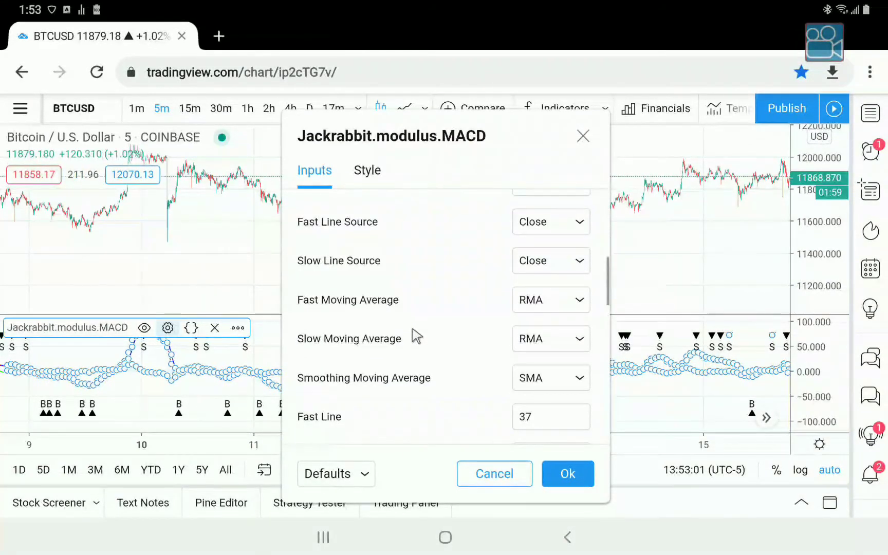
click(548, 344)
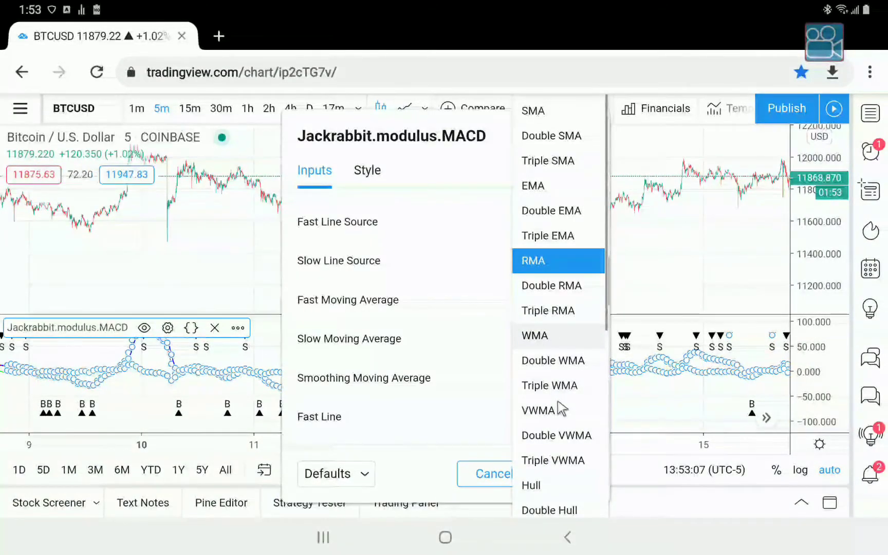
scroll(558, 403, down, 6)
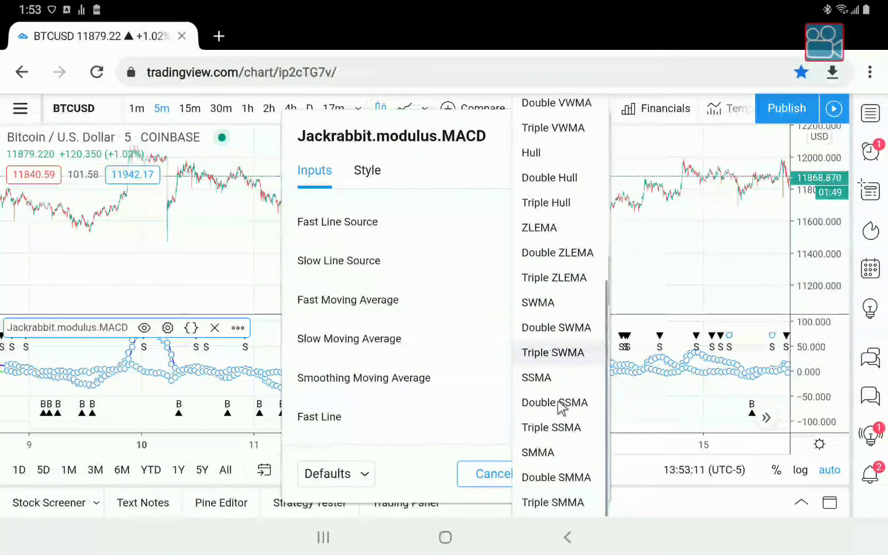
drag(558, 402, 558, 400)
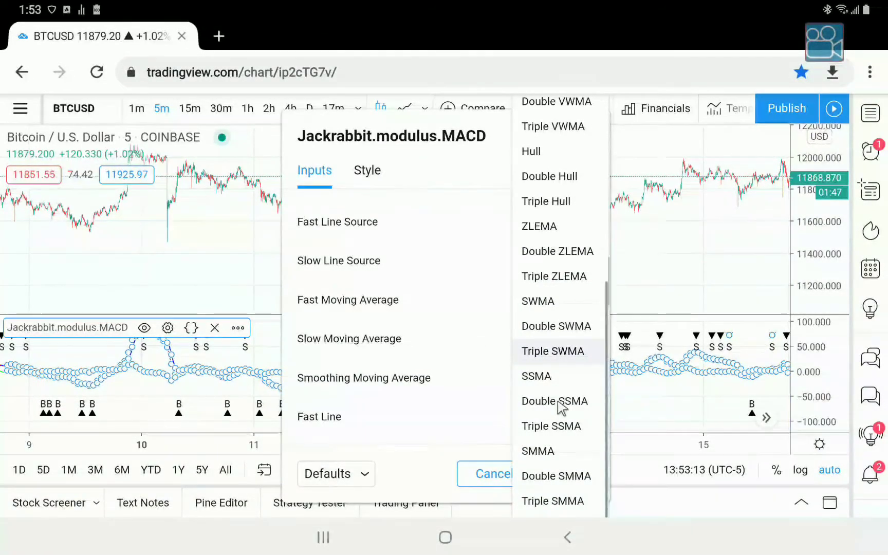
click(528, 232)
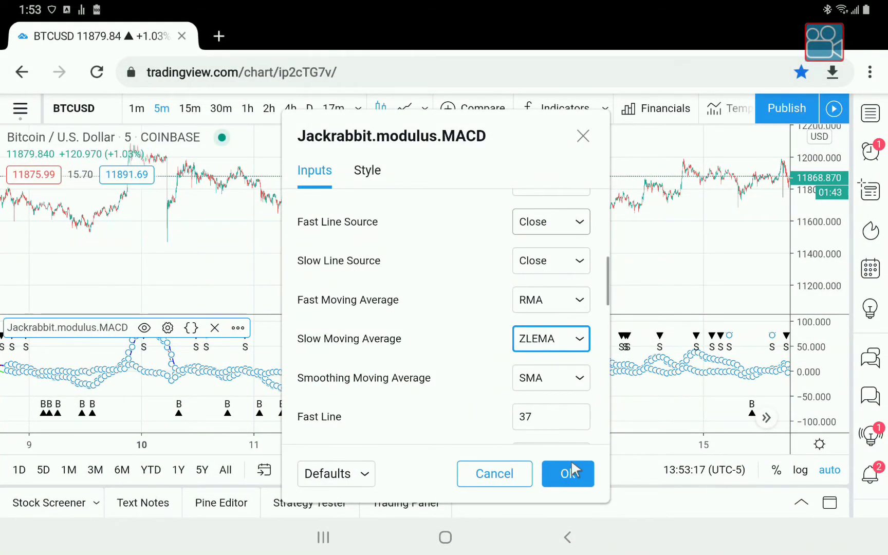
click(574, 470)
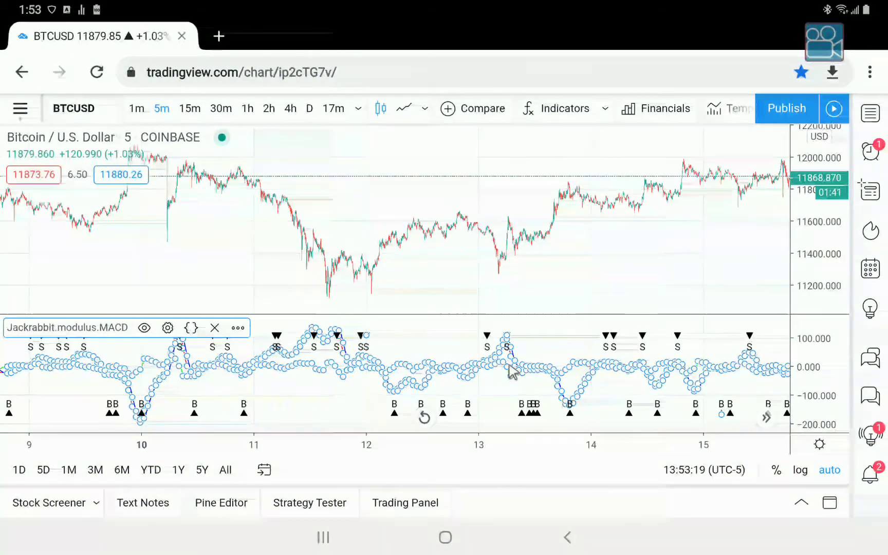
click(452, 277)
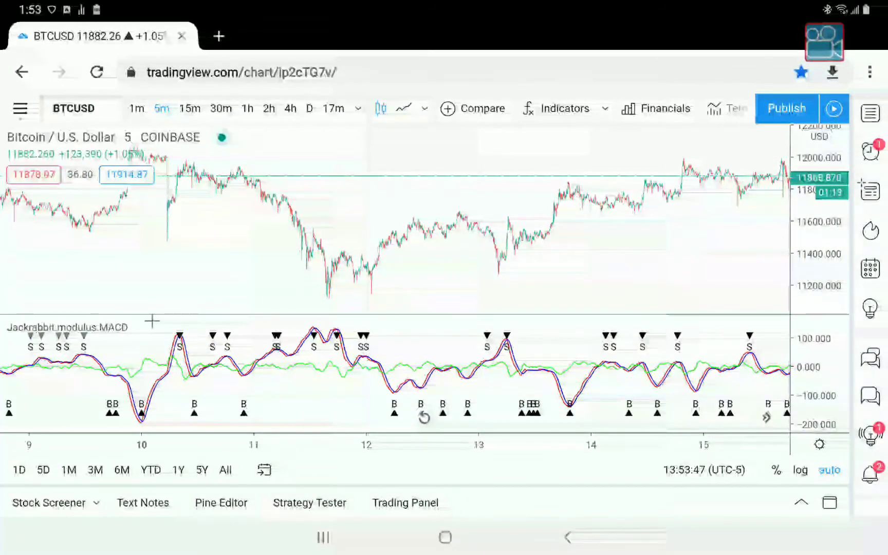
Set the Timeframe input of Jackrabbit.modulus.MACD to 59 and apply the settings
click(126, 327)
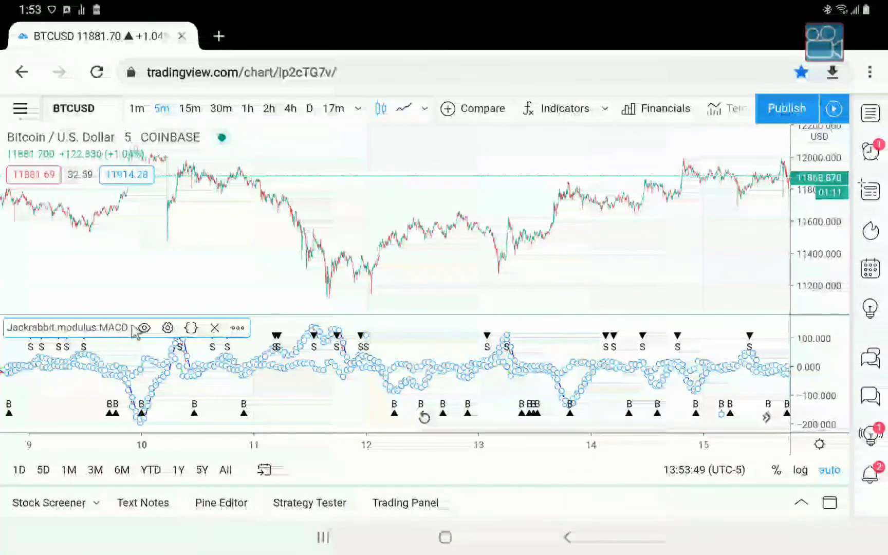
click(167, 328)
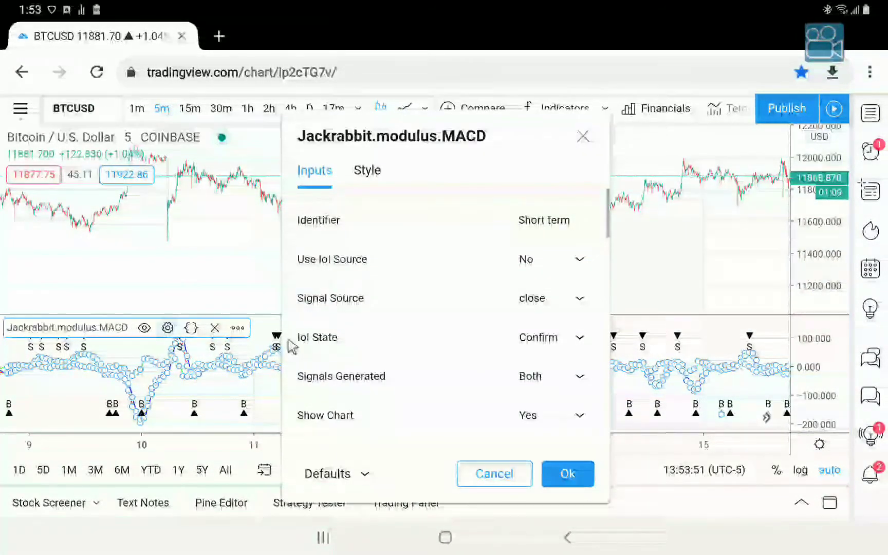
scroll(411, 349, down, 3)
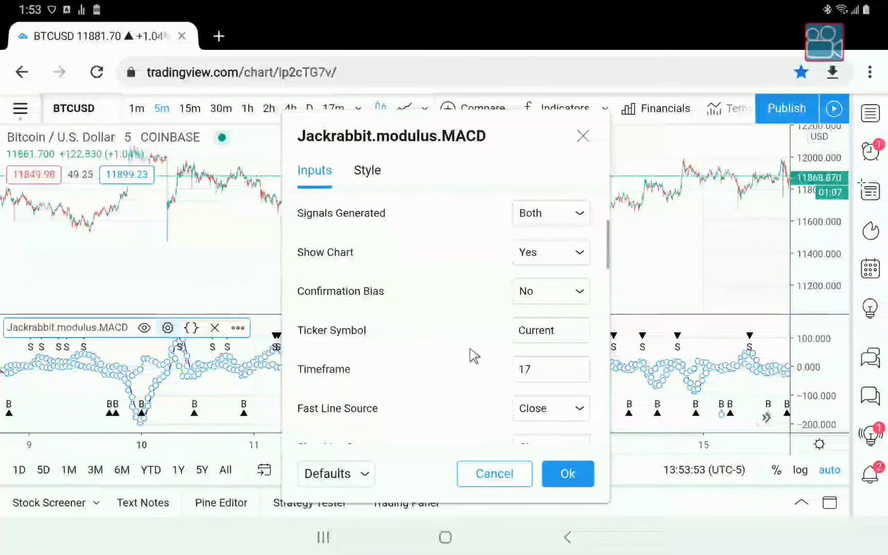
click(539, 370)
key(BackSpace)
key(BackSpace)
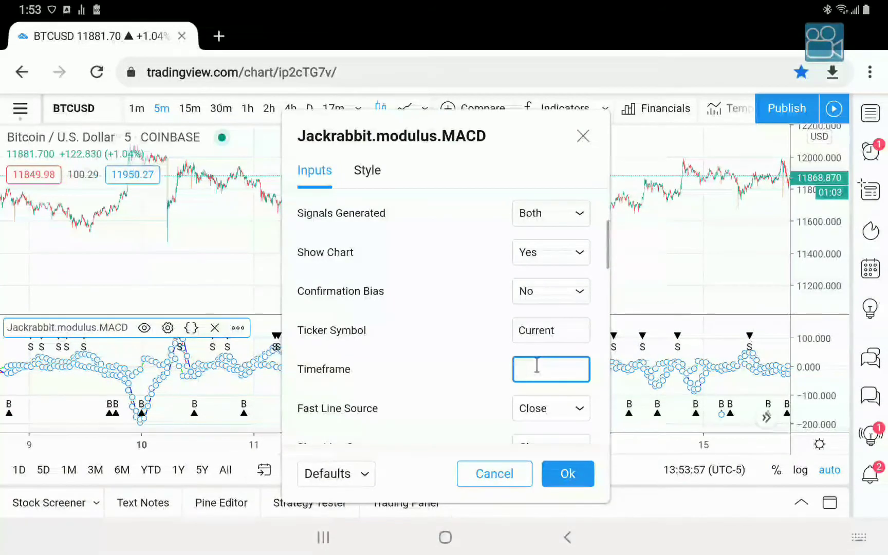
text(4)
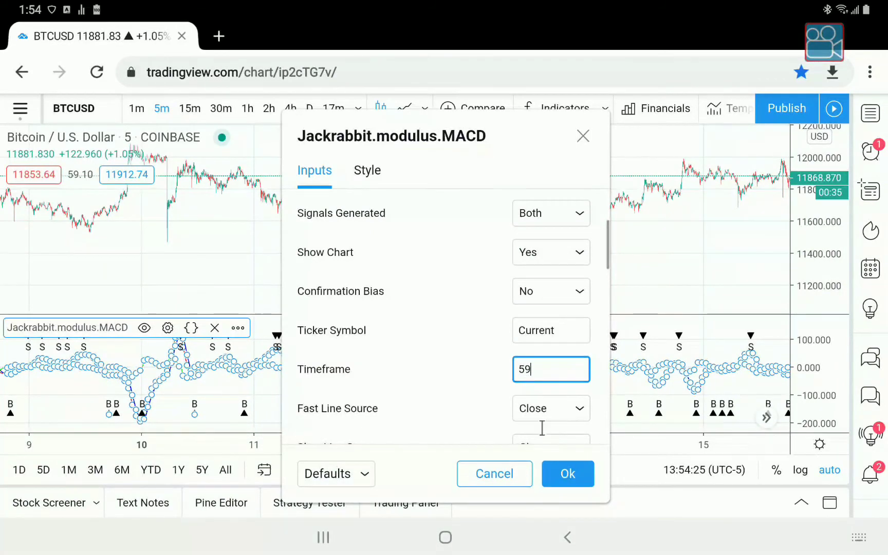
click(568, 472)
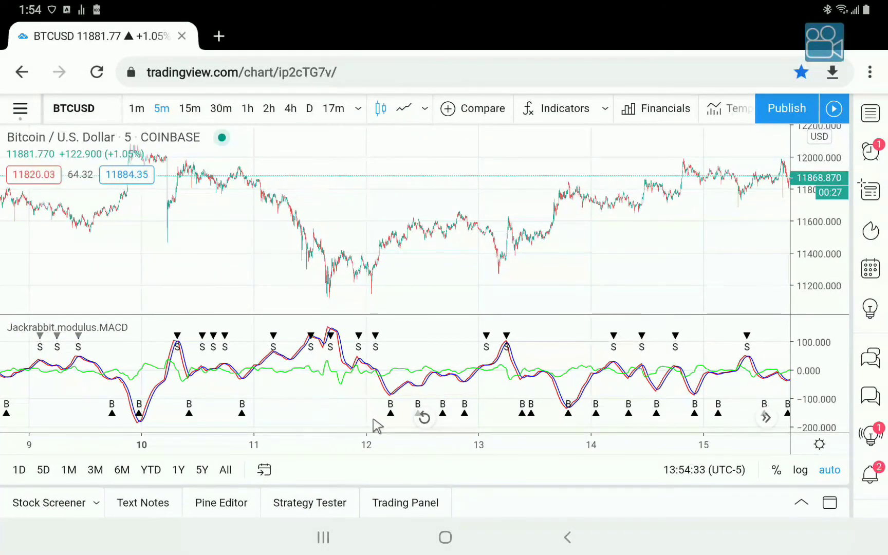
View the MACD on the 1-hour BTCUSD chart and switch the chart to the 1-minute interval
click(247, 109)
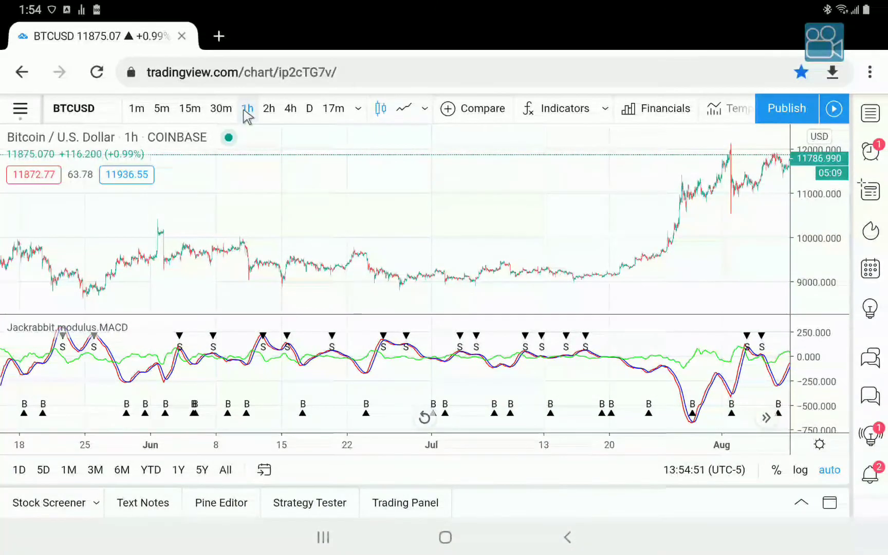
click(136, 110)
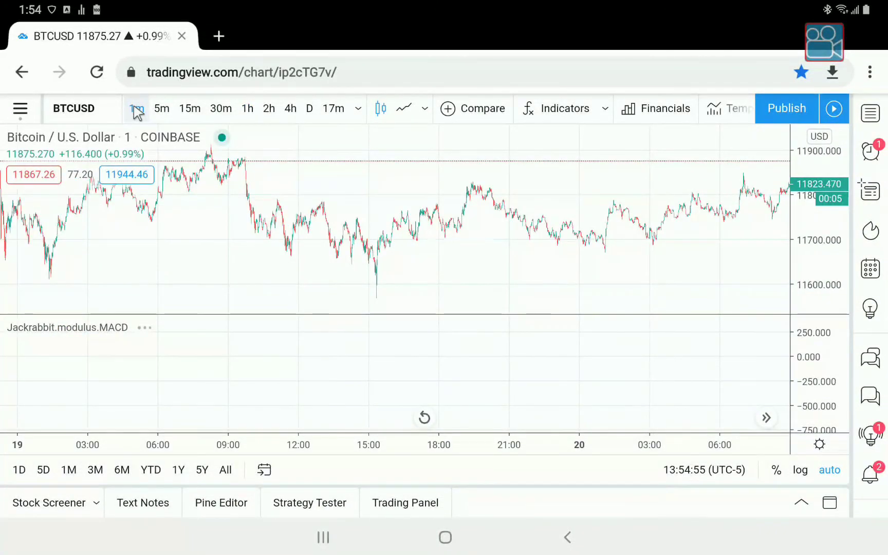